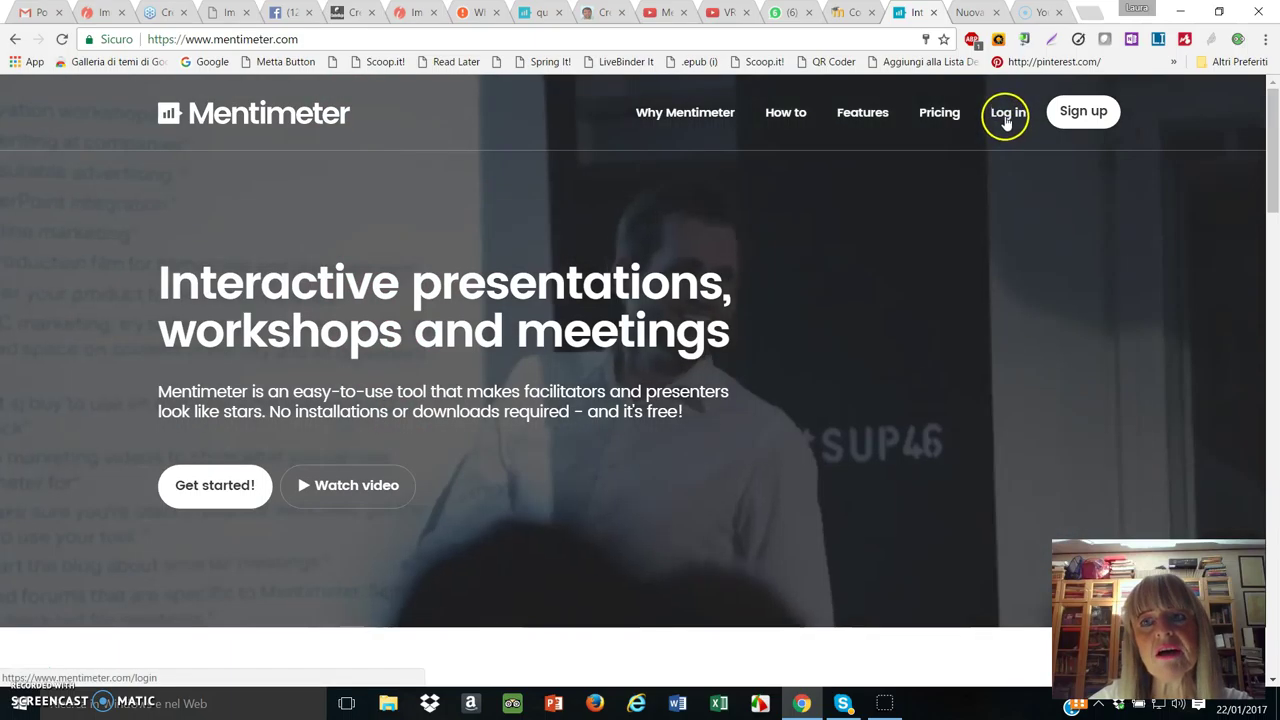
Log in to the Mentimeter account with the saved credentials
click(1007, 114)
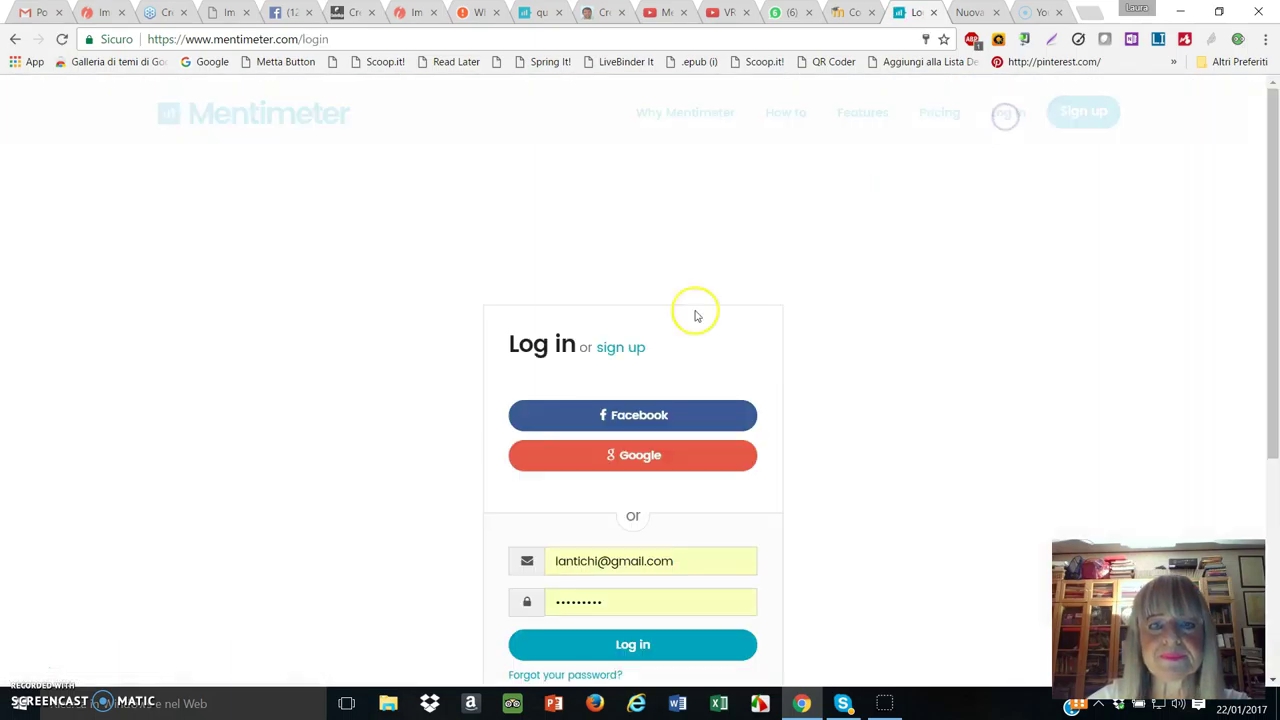
click(635, 645)
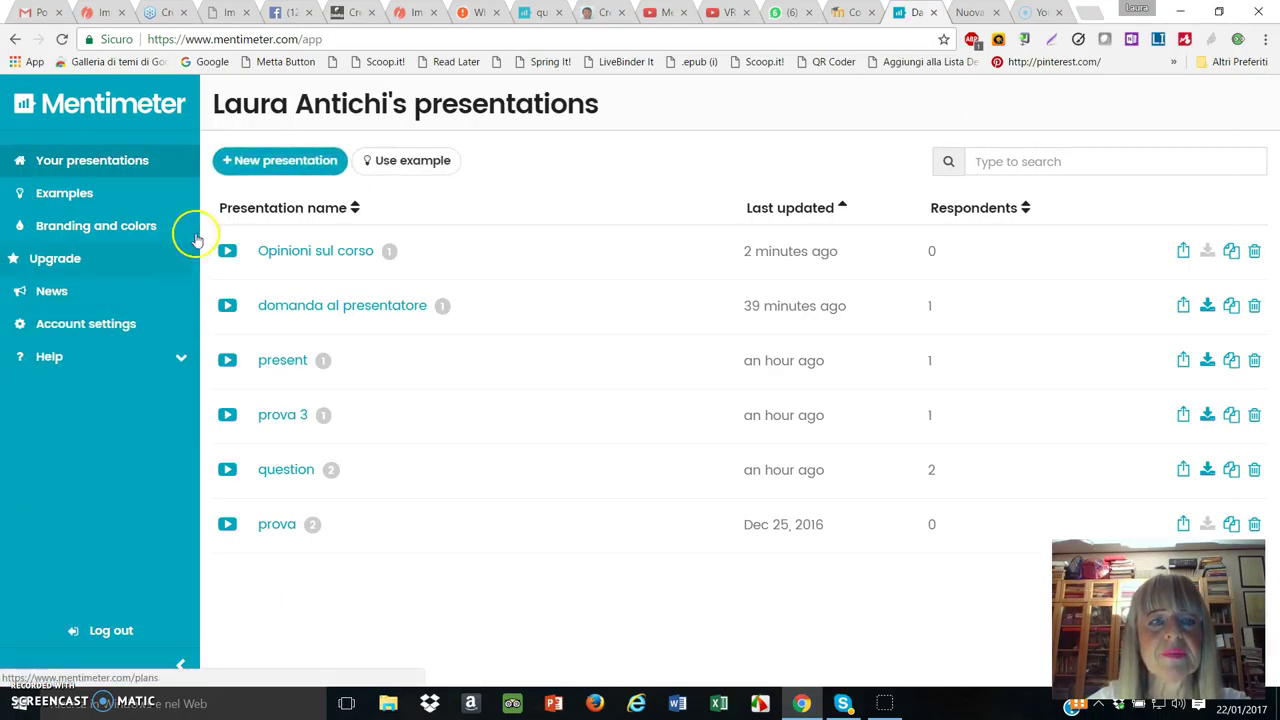
Create a new presentation named "Parteciperai al prossimo webinar?"
click(280, 165)
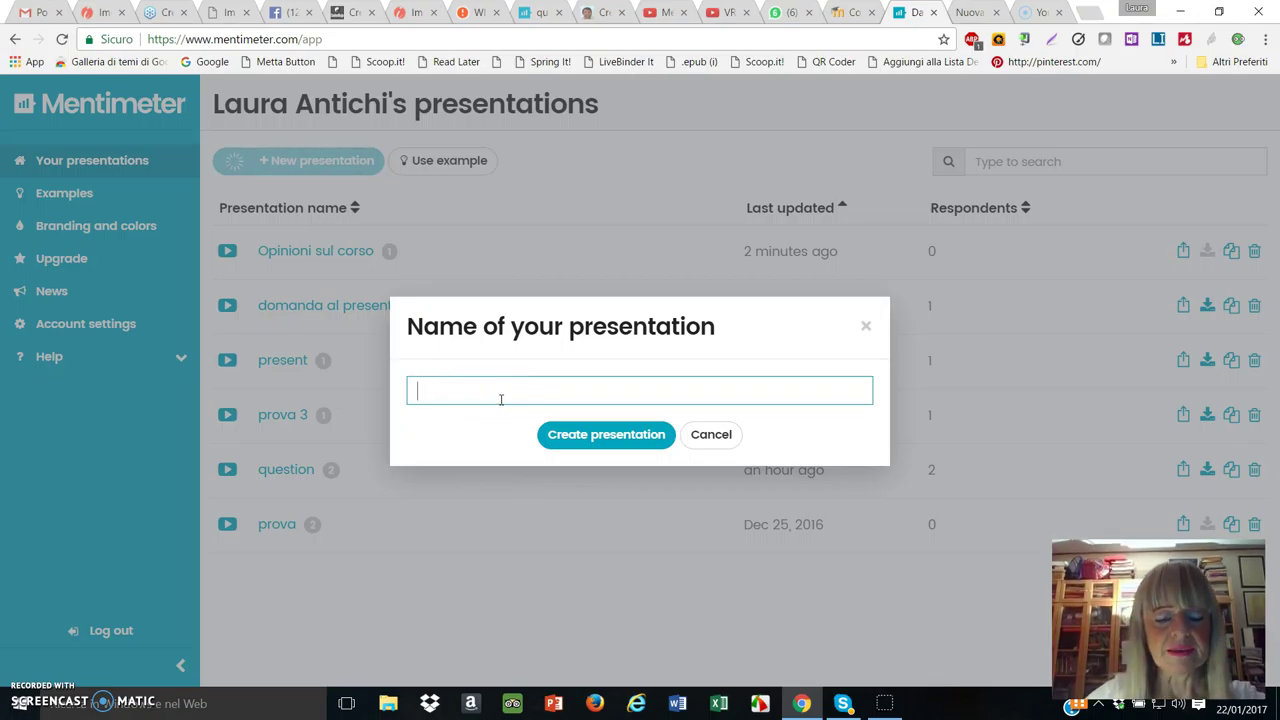
text(P)
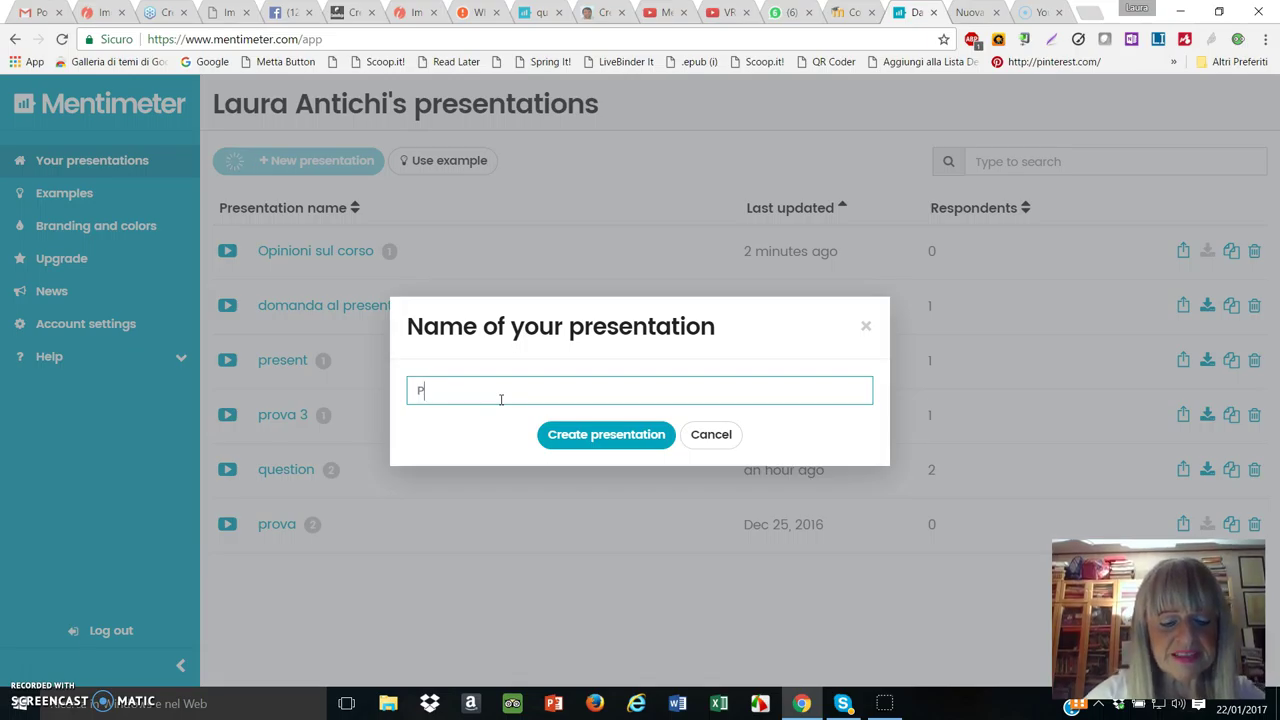
text(arteciperai al)
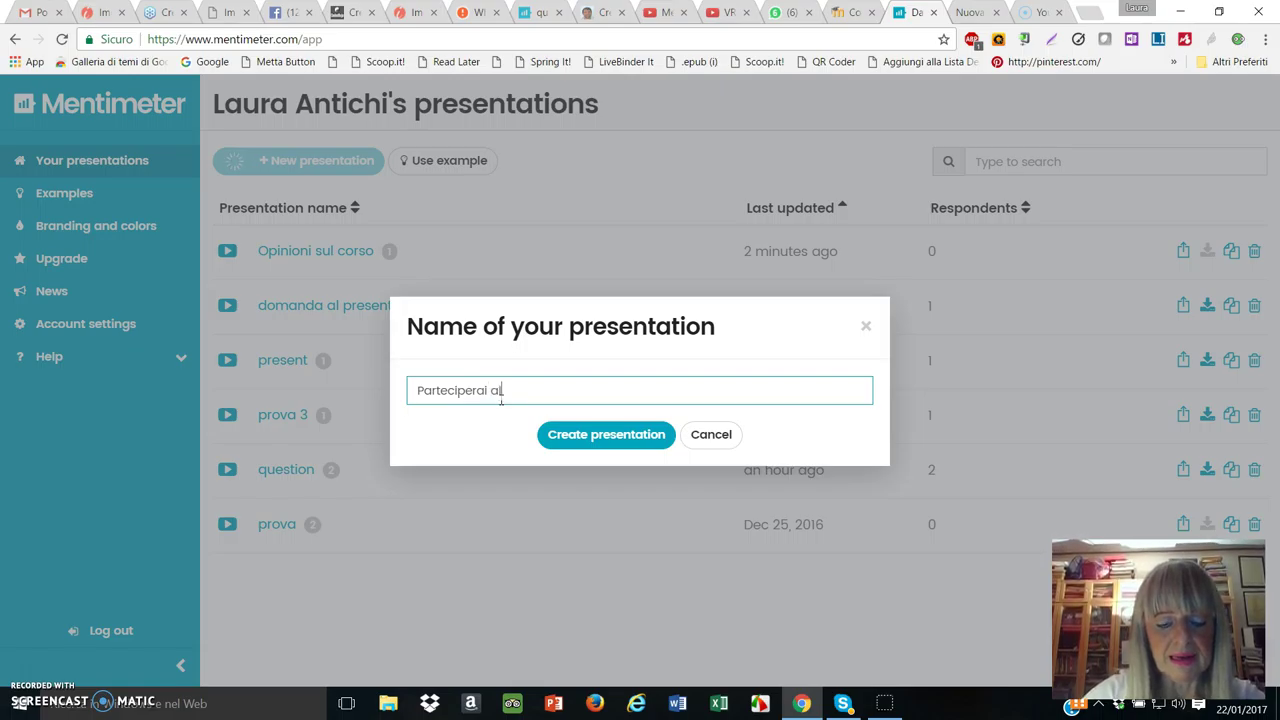
text( prossimo we)
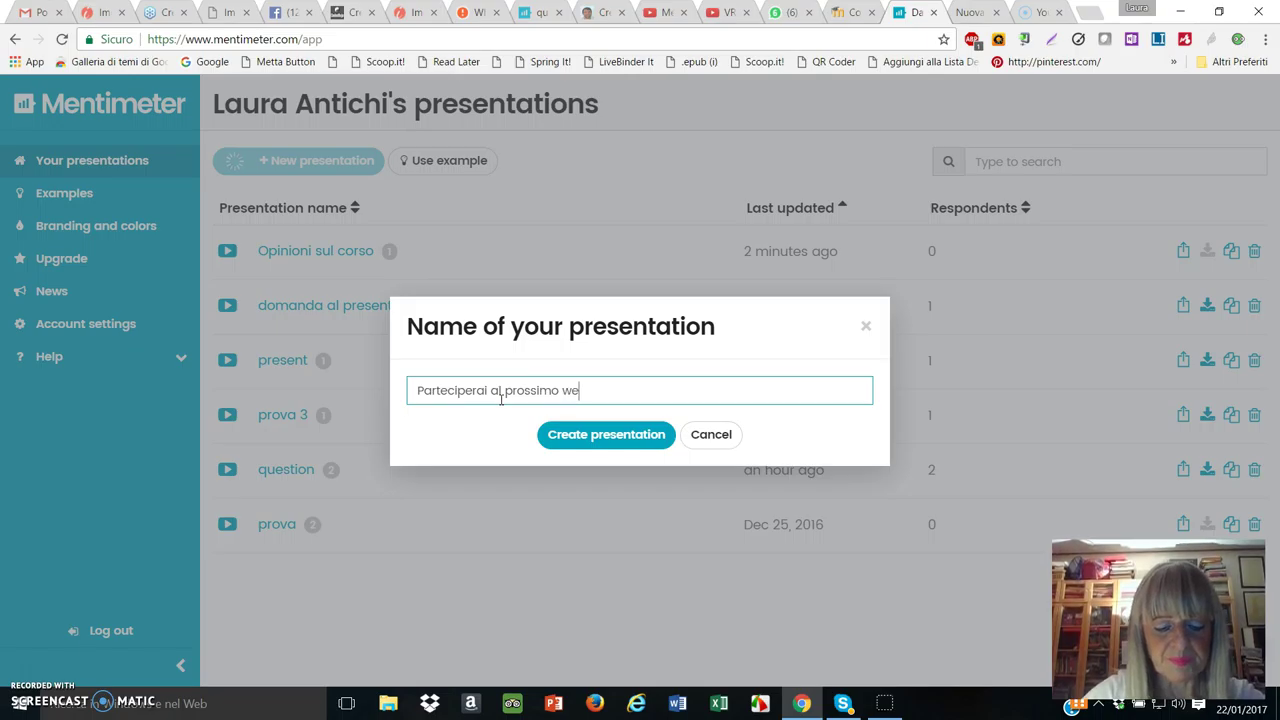
text(binar)
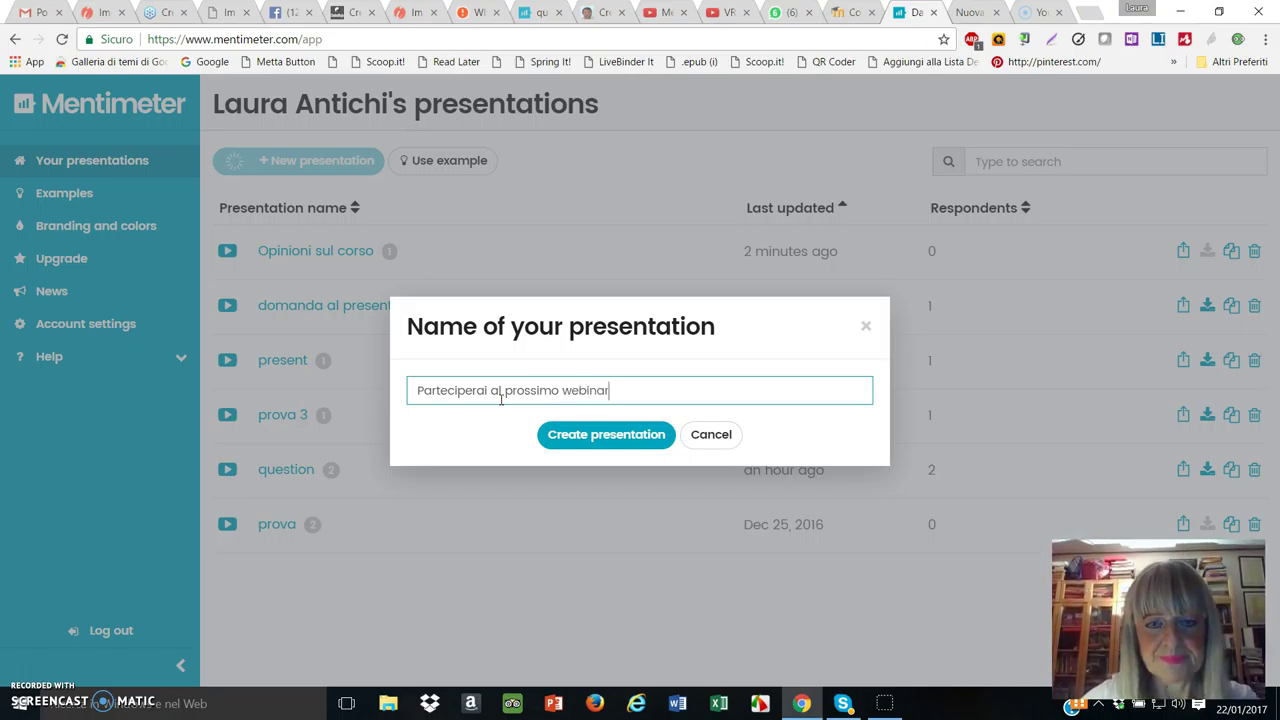
text(?)
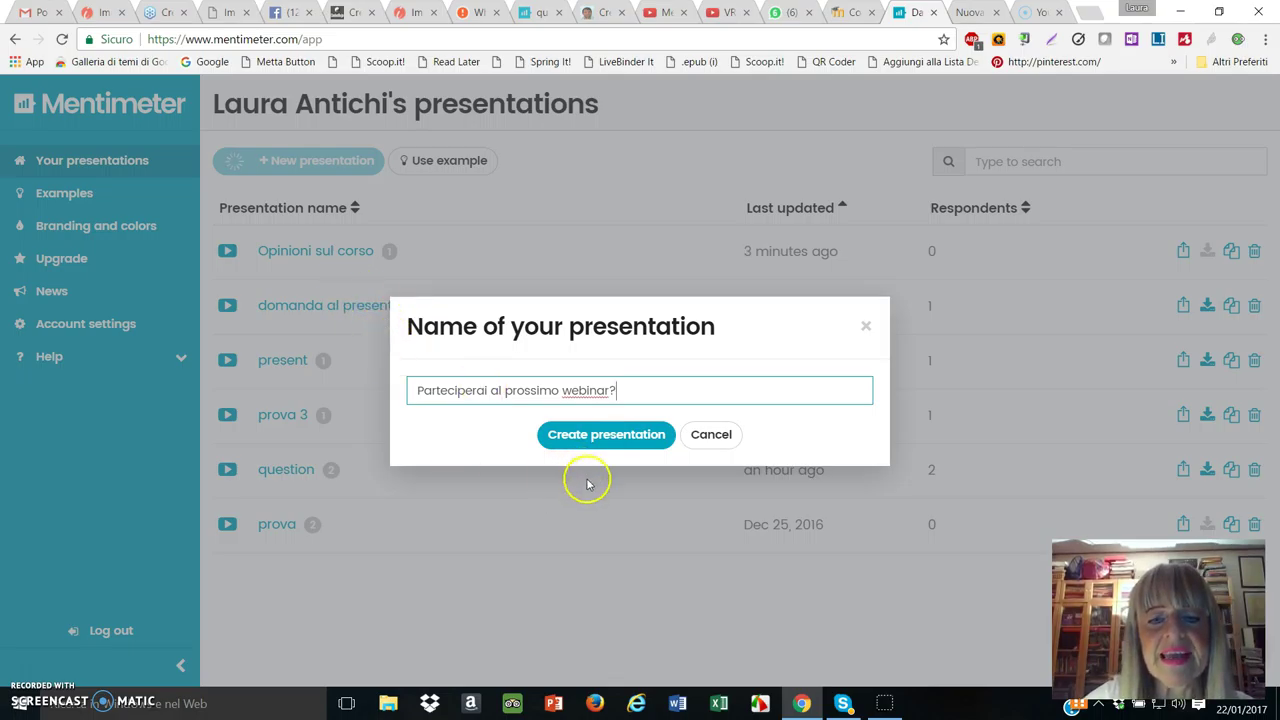
click(632, 435)
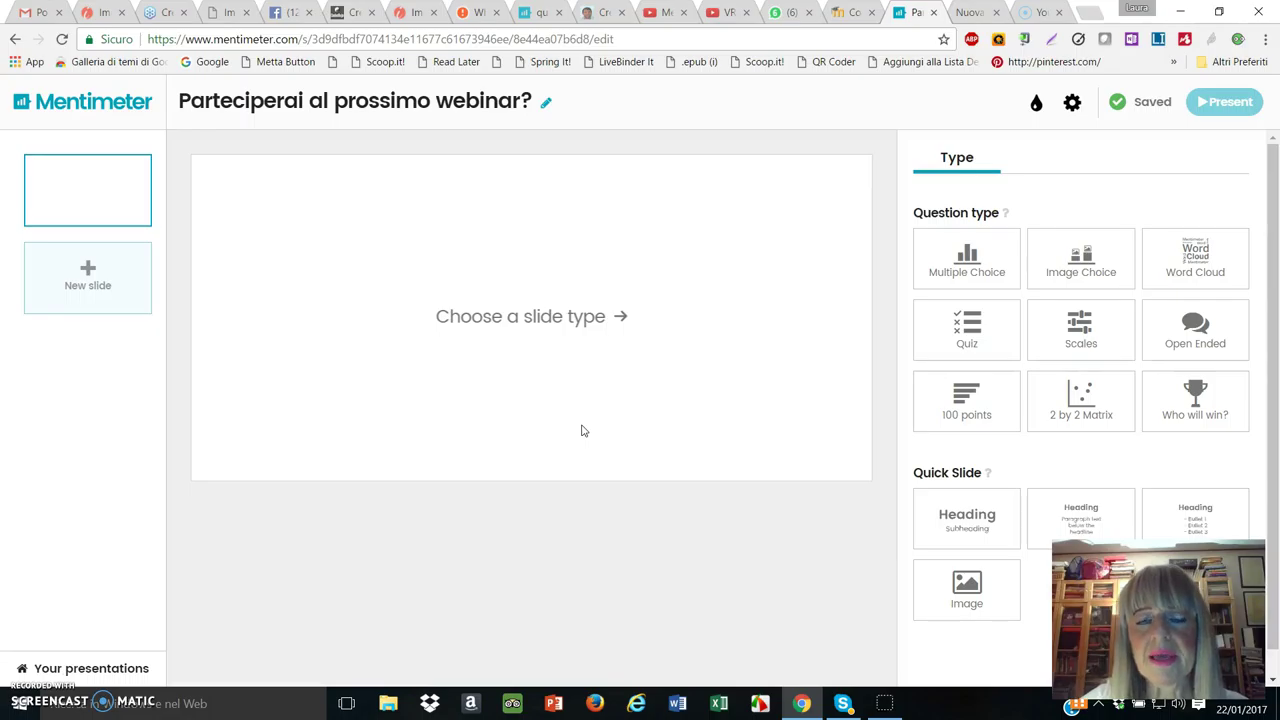
Preview the available question types for the empty slide, including Quiz, Image Choice, Word Cloud, Scales and Open Ended
click(980, 350)
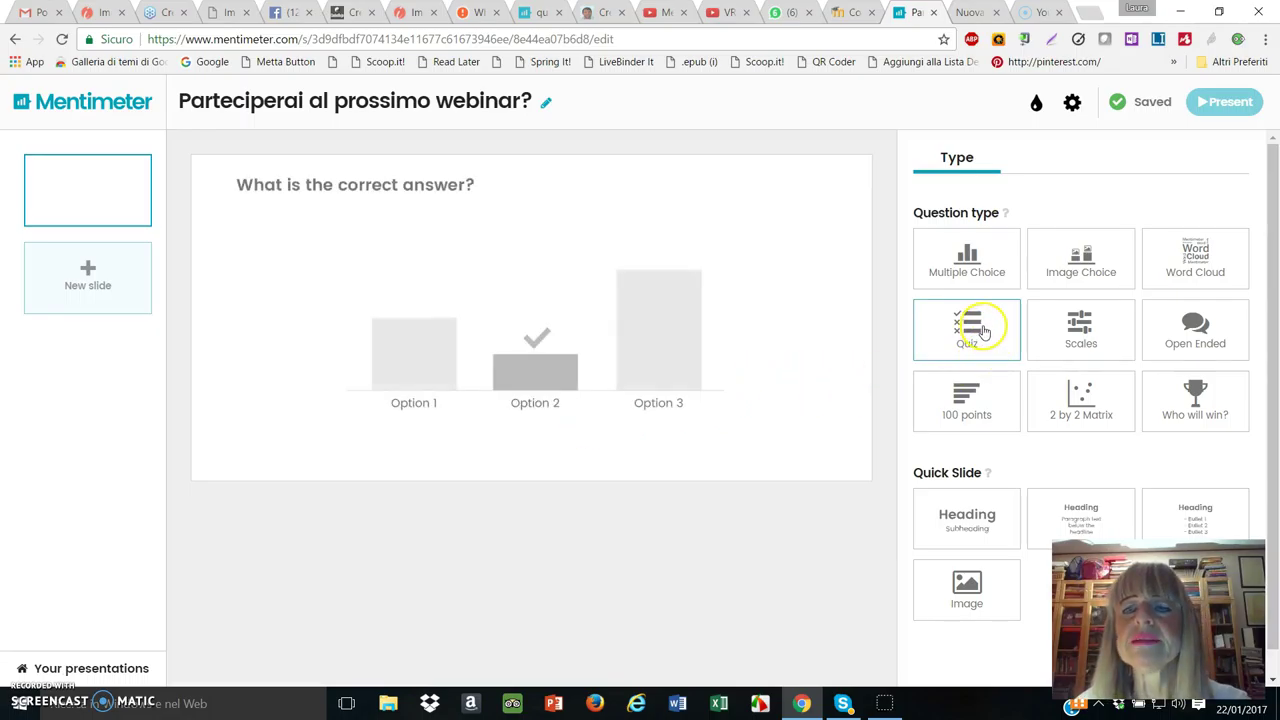
click(970, 321)
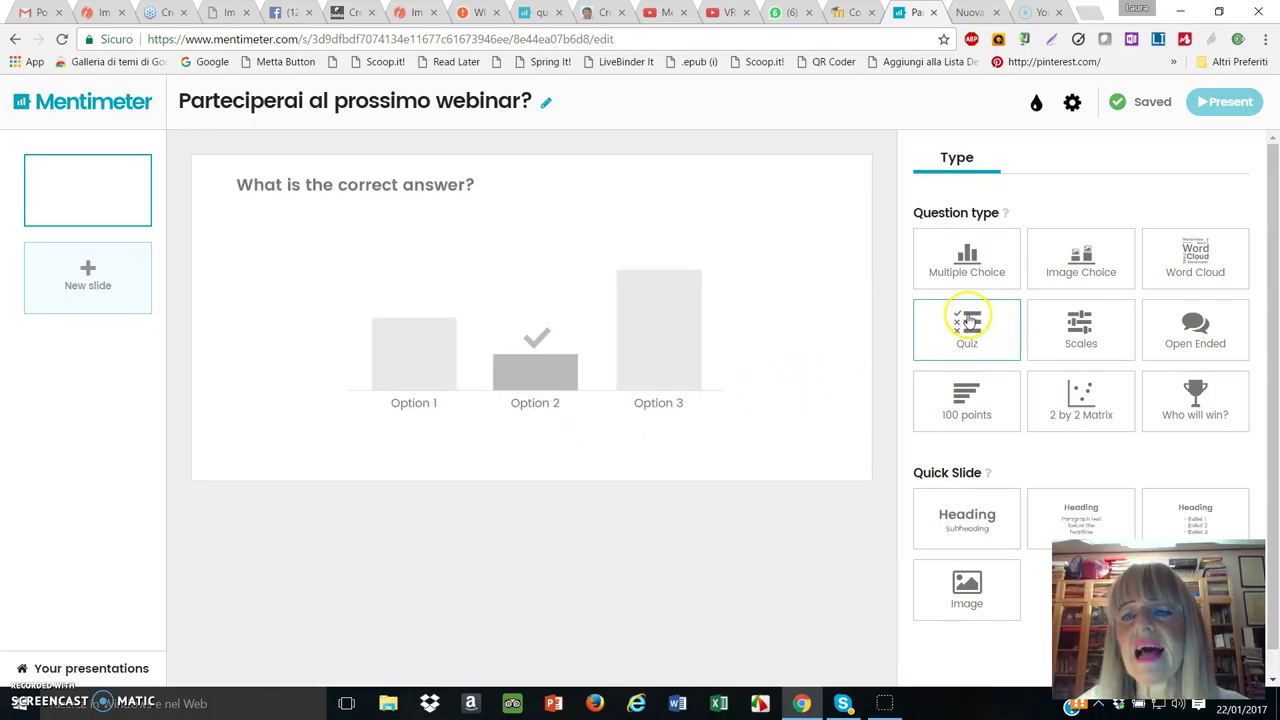
click(983, 286)
click(1043, 266)
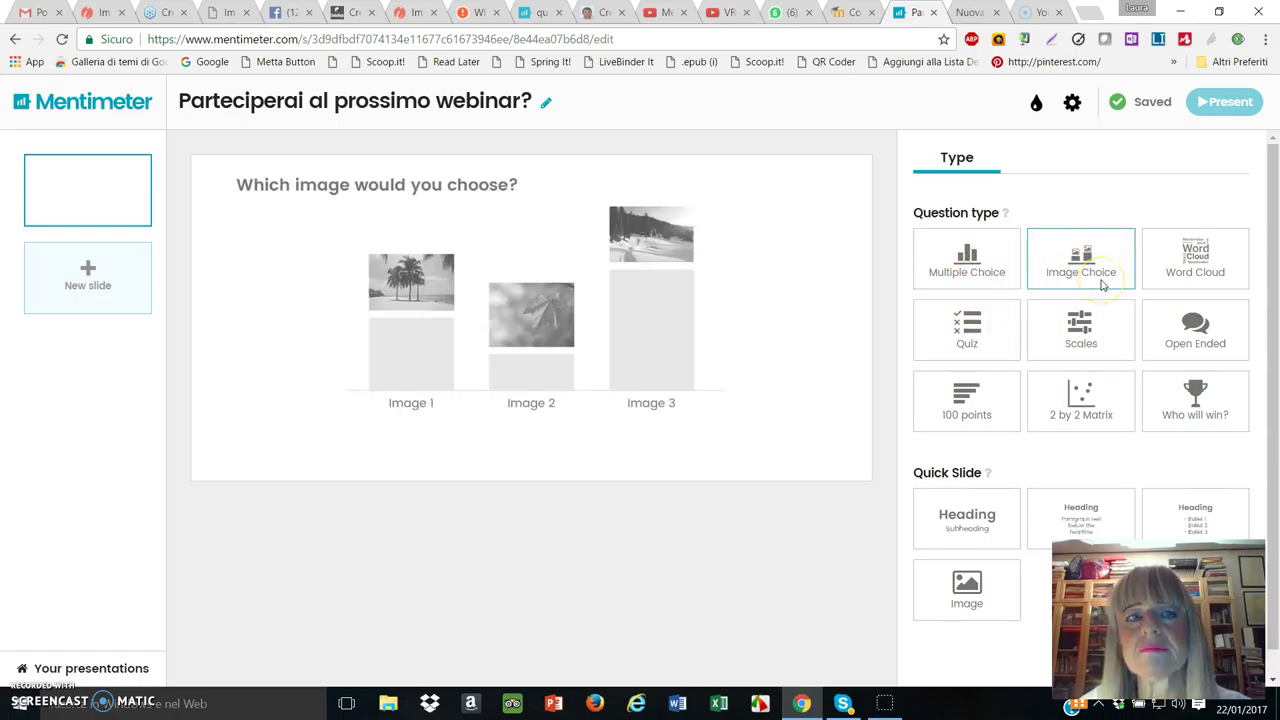
click(1188, 279)
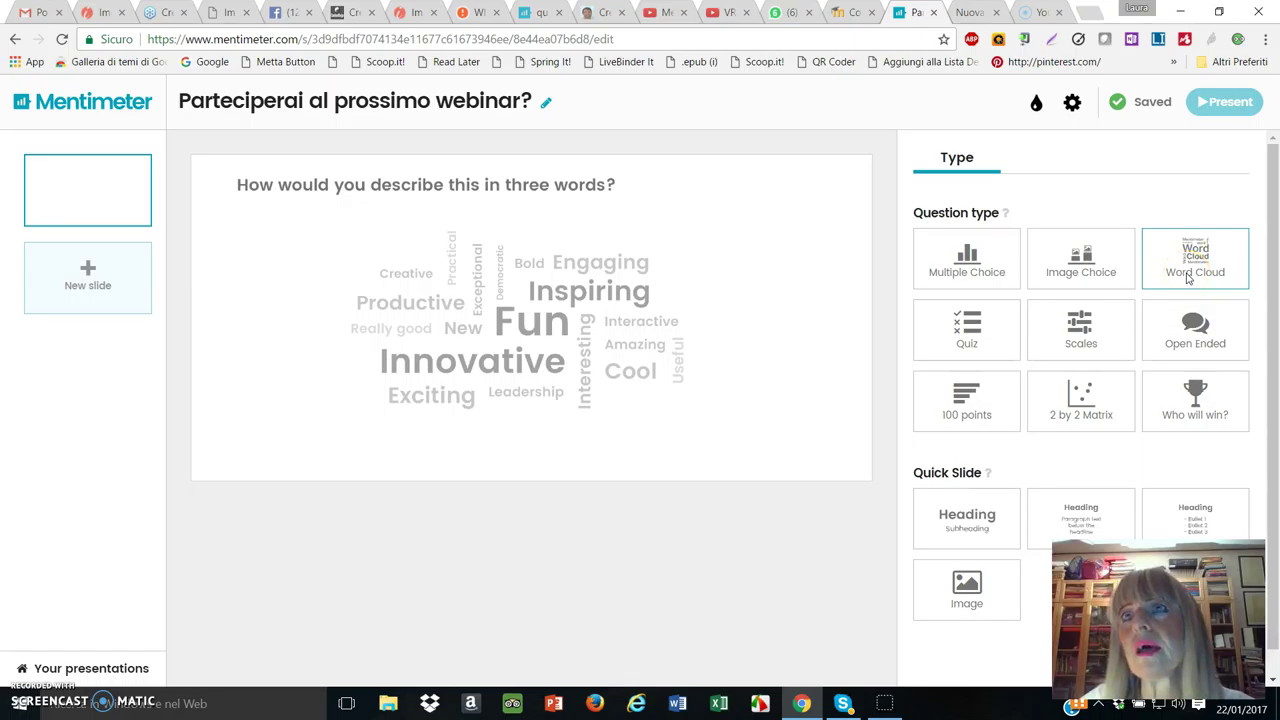
click(1078, 325)
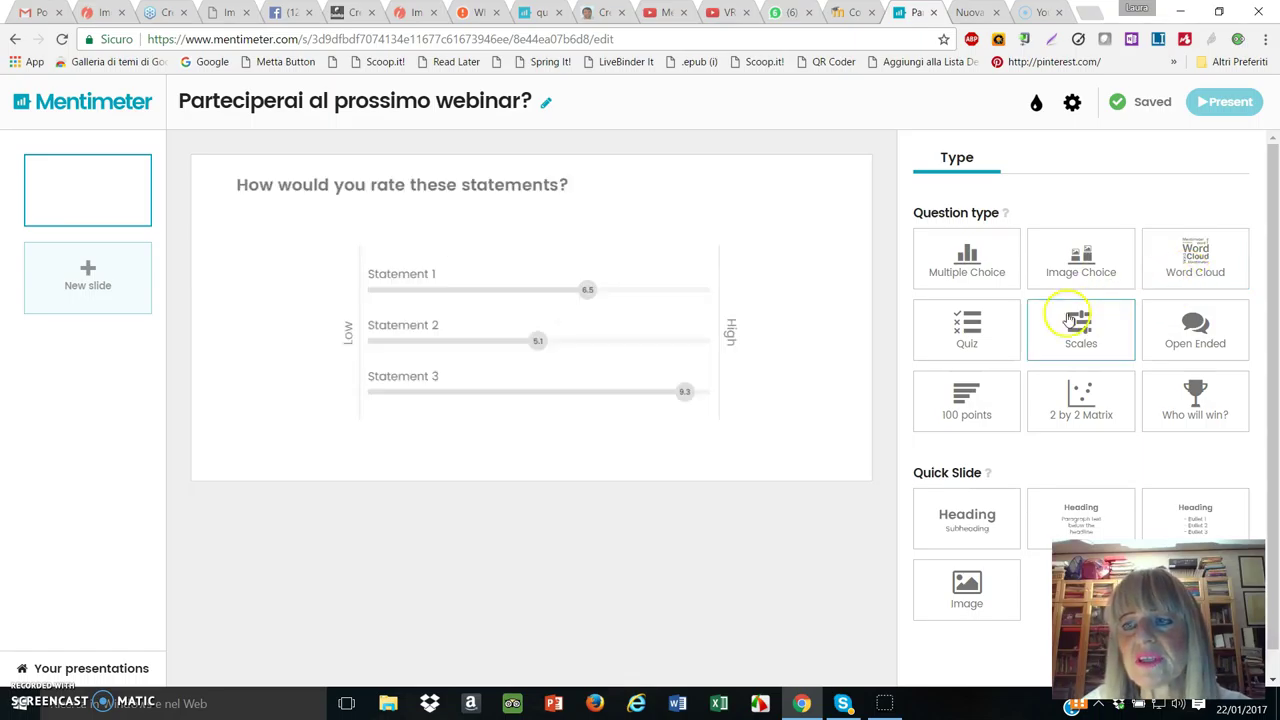
click(988, 350)
click(1084, 338)
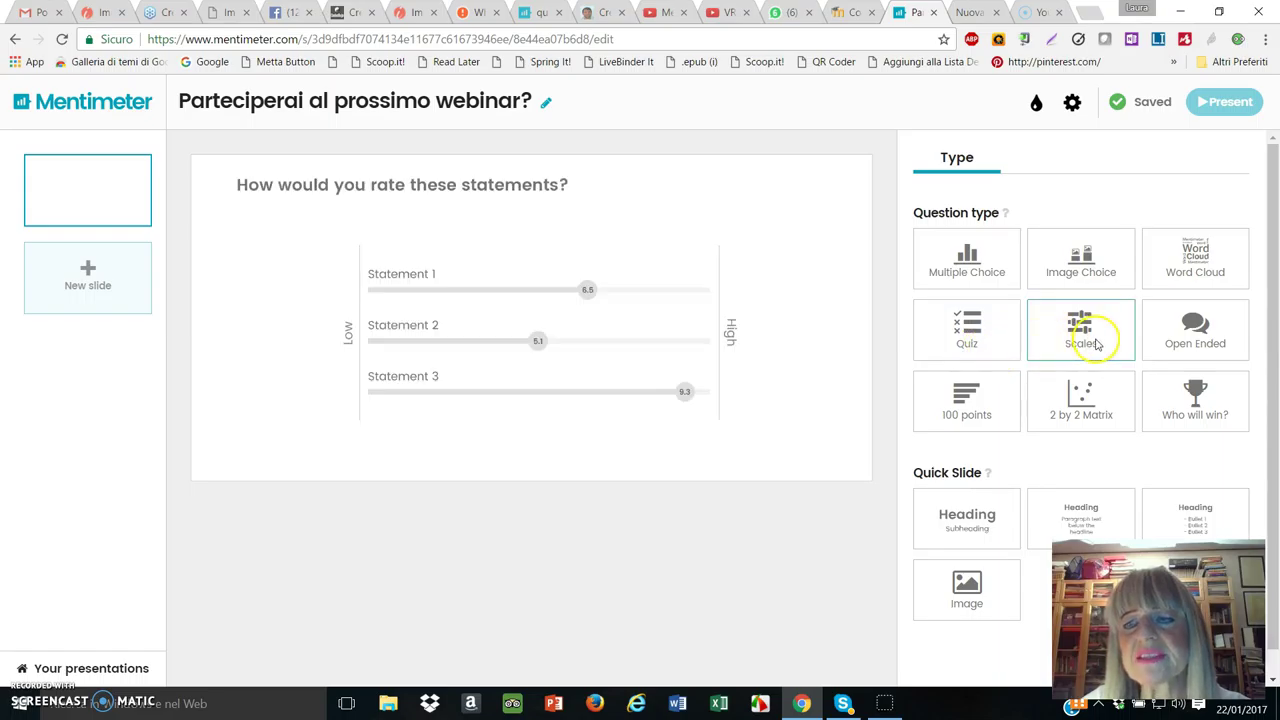
click(1193, 350)
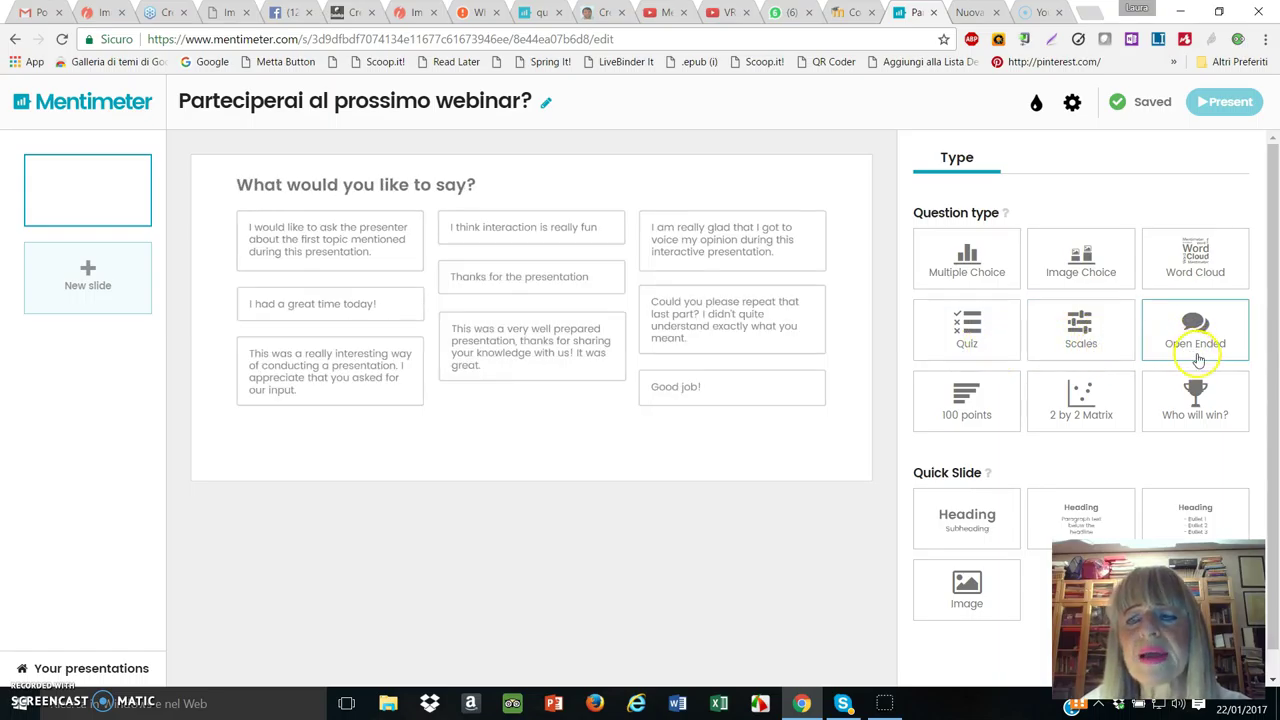
click(1075, 405)
click(930, 412)
click(1072, 428)
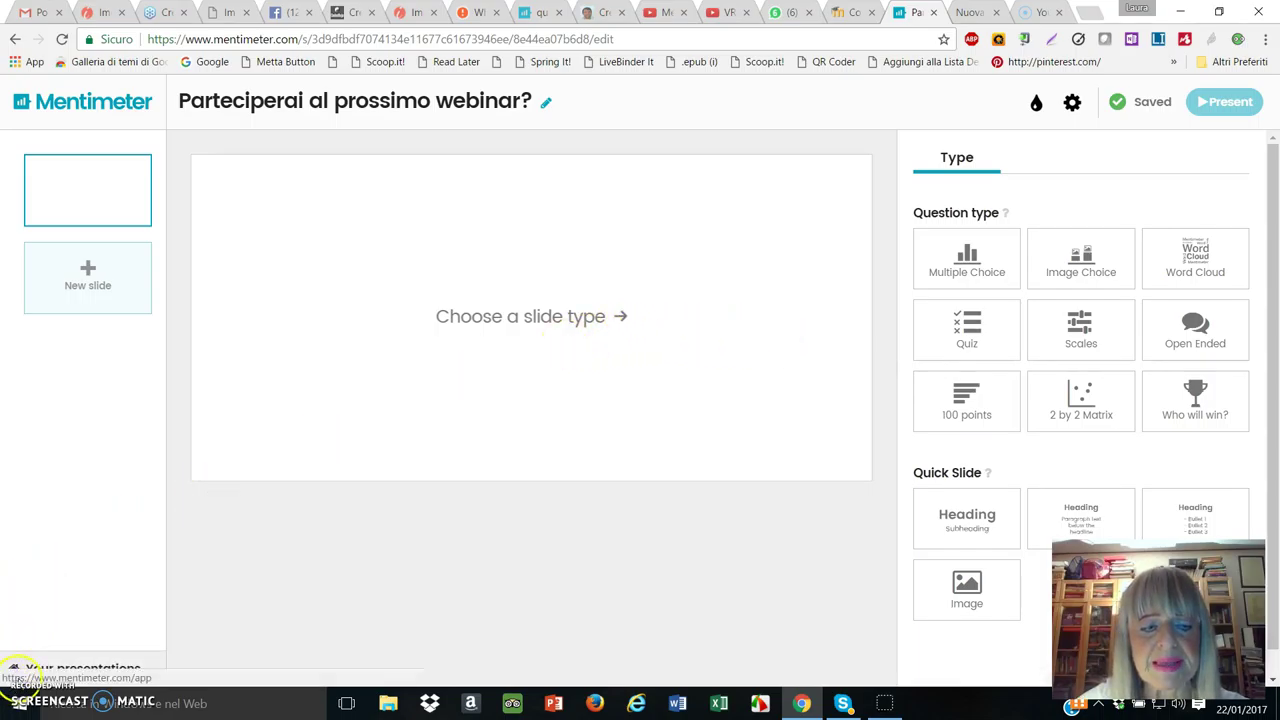
click(24, 674)
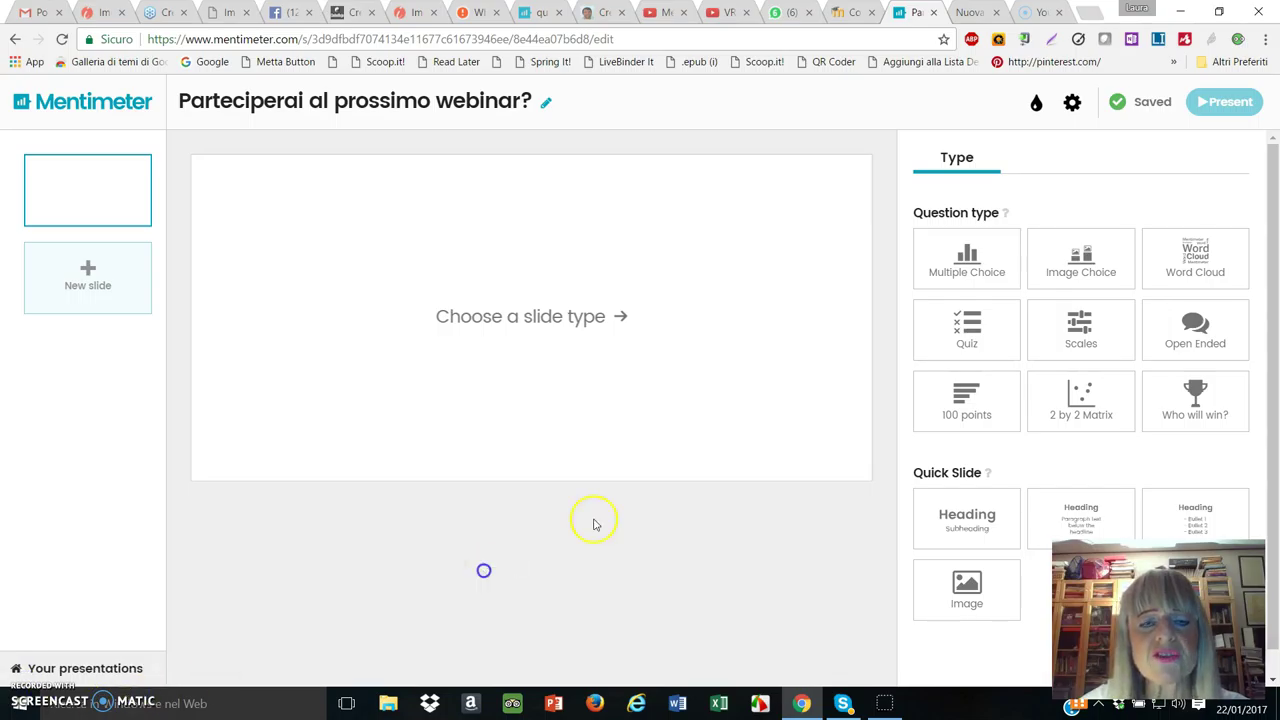
Make the first slide a Multiple Choice question
click(965, 258)
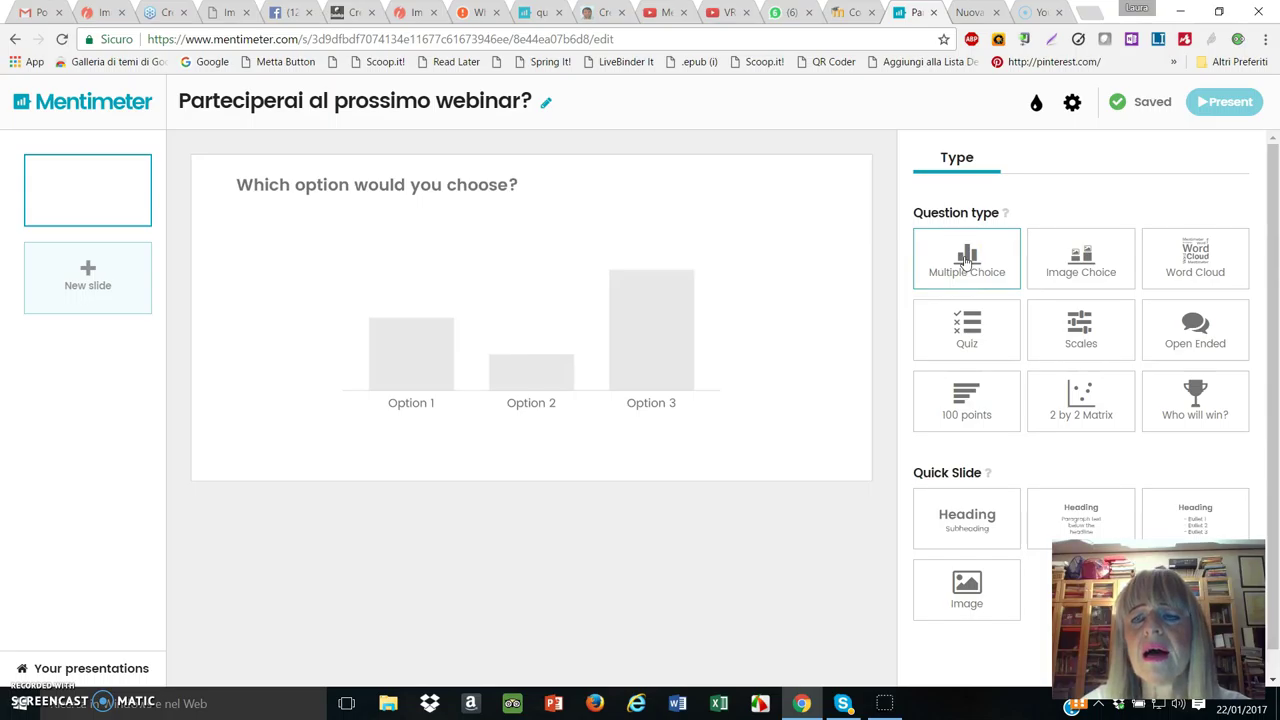
click(966, 260)
click(976, 250)
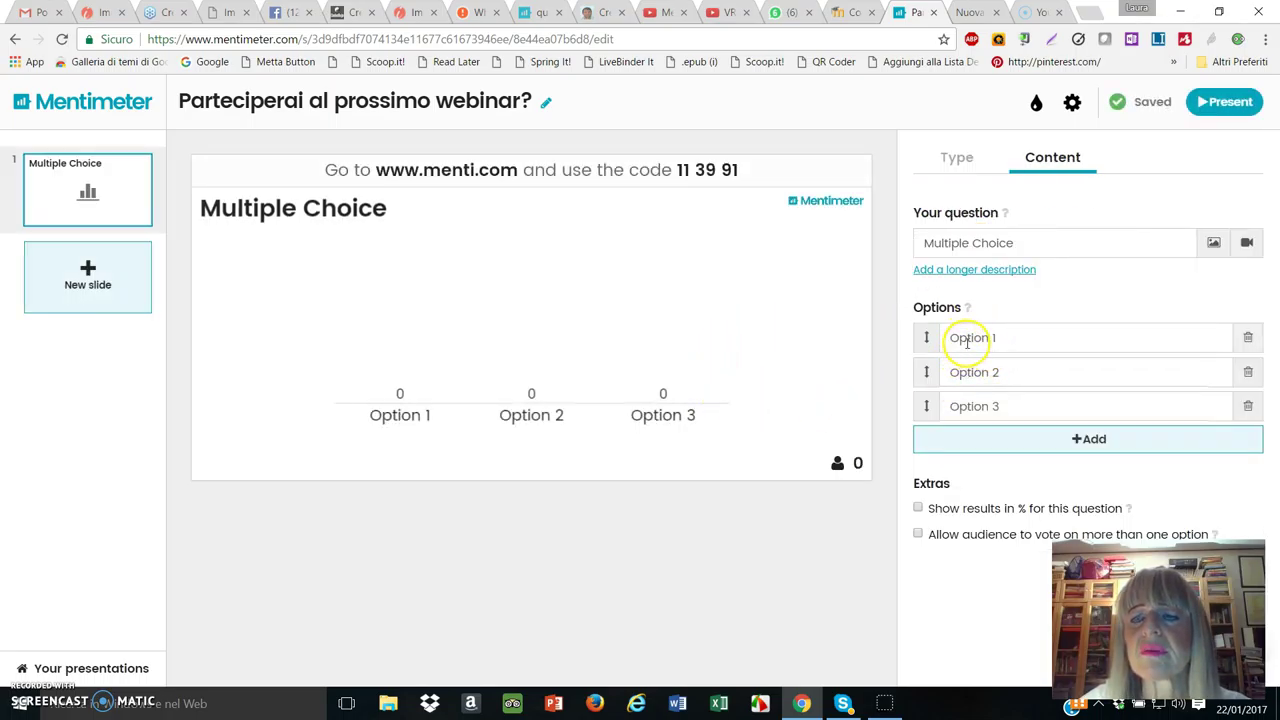
Set the multiple choice slide's question to "Parteciperai?"
click(1018, 243)
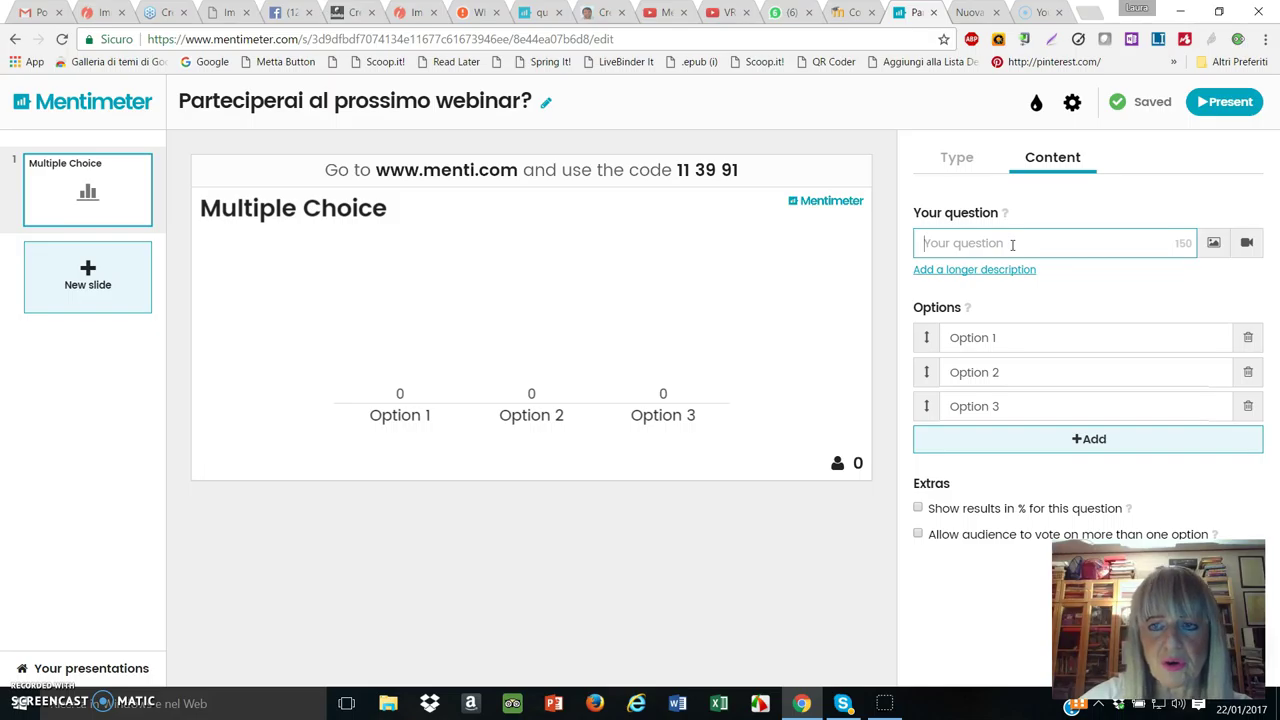
text(Parte)
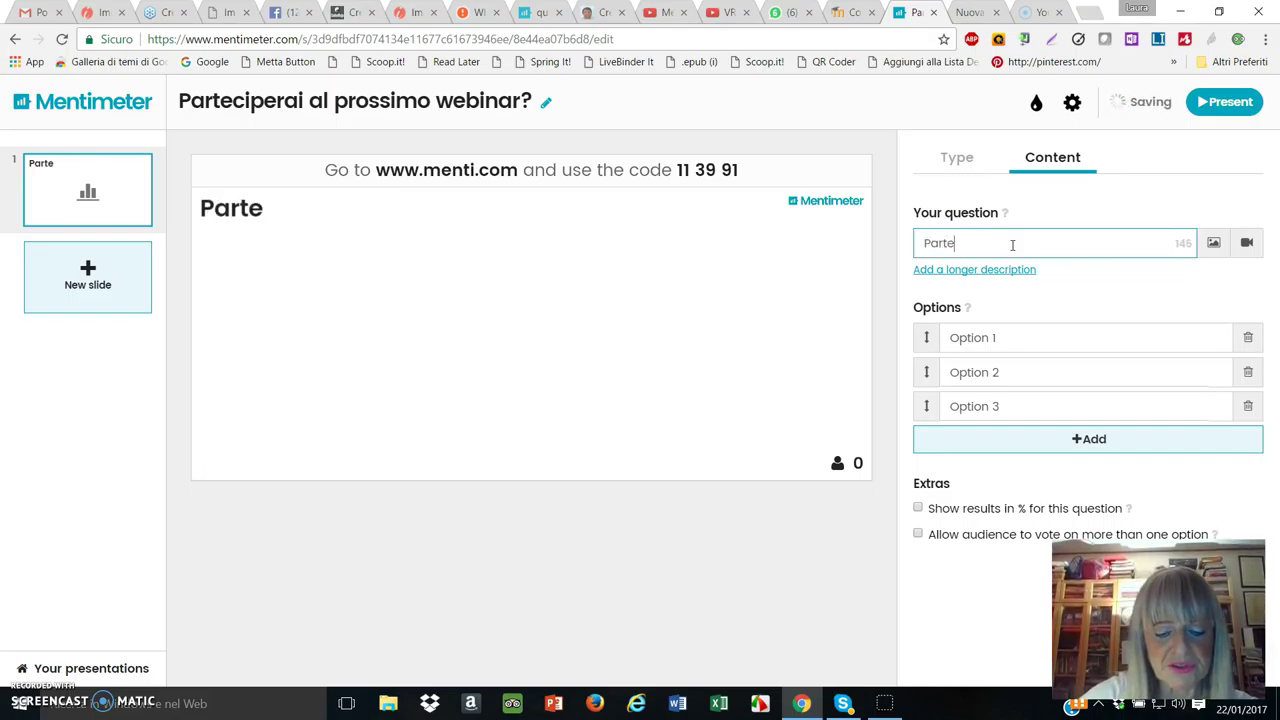
text(c)
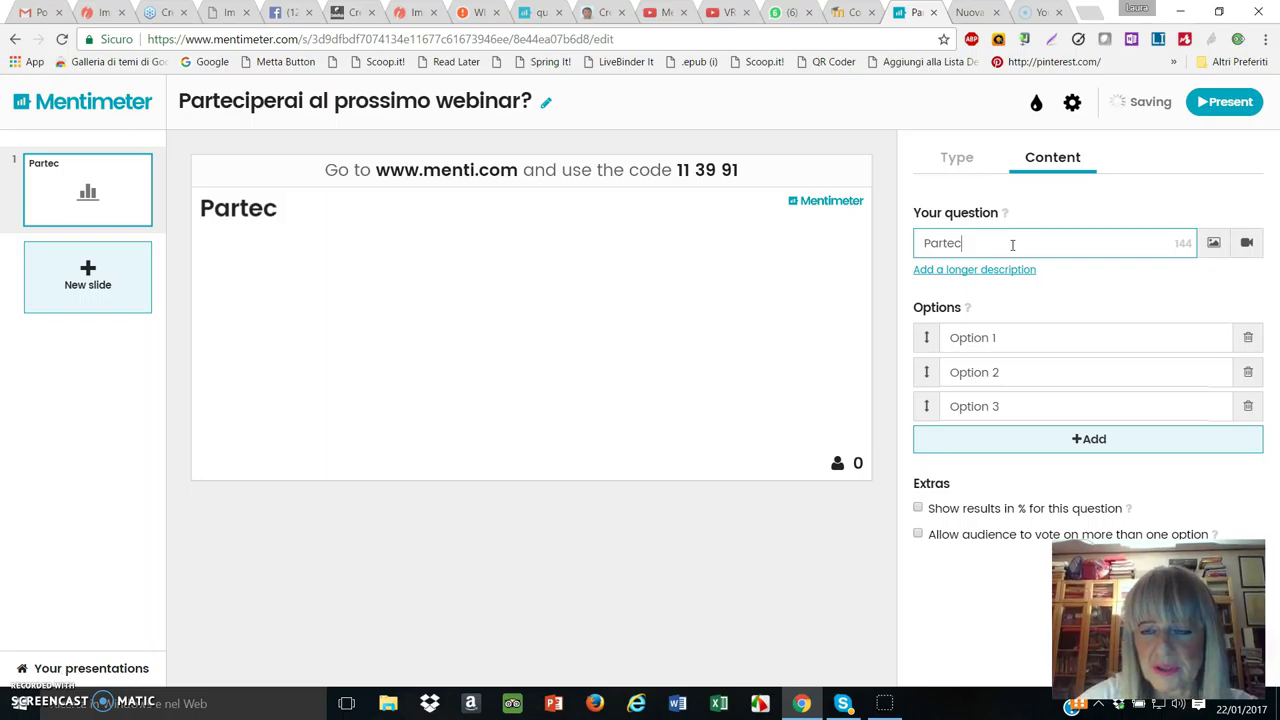
text(iprai)
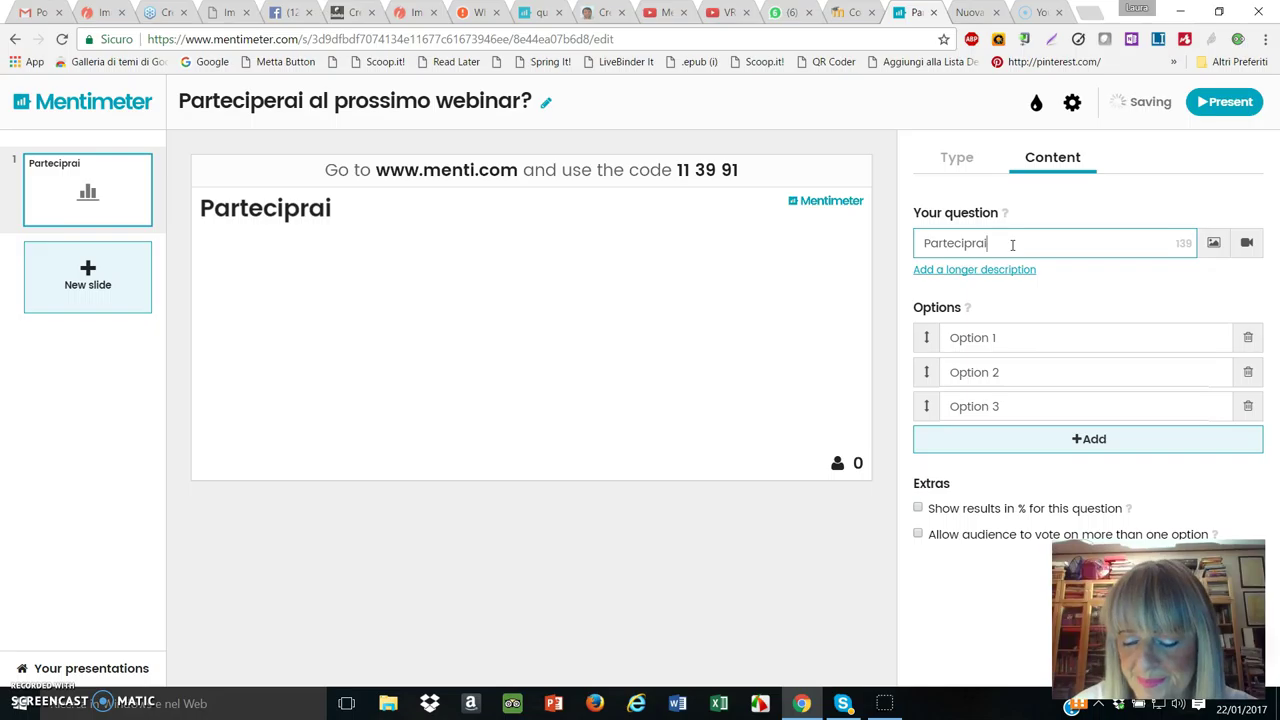
key(BackSpace)
key(BackSpace)
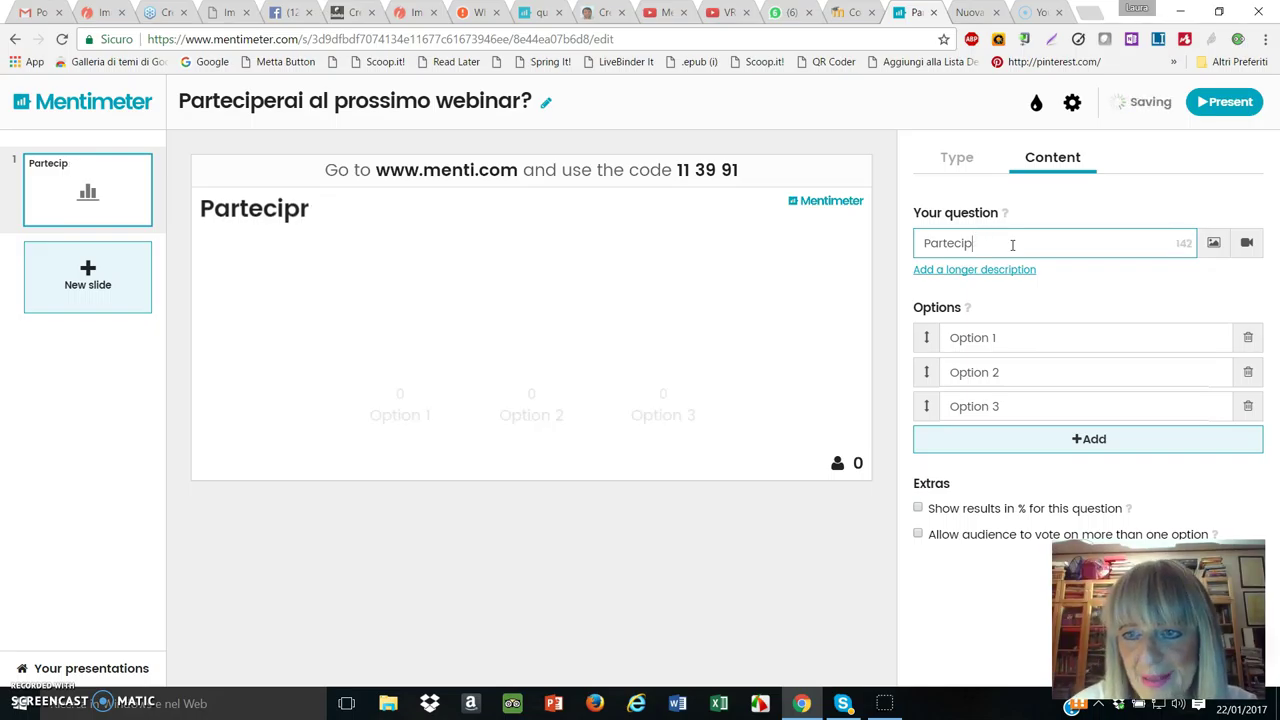
text(erai?)
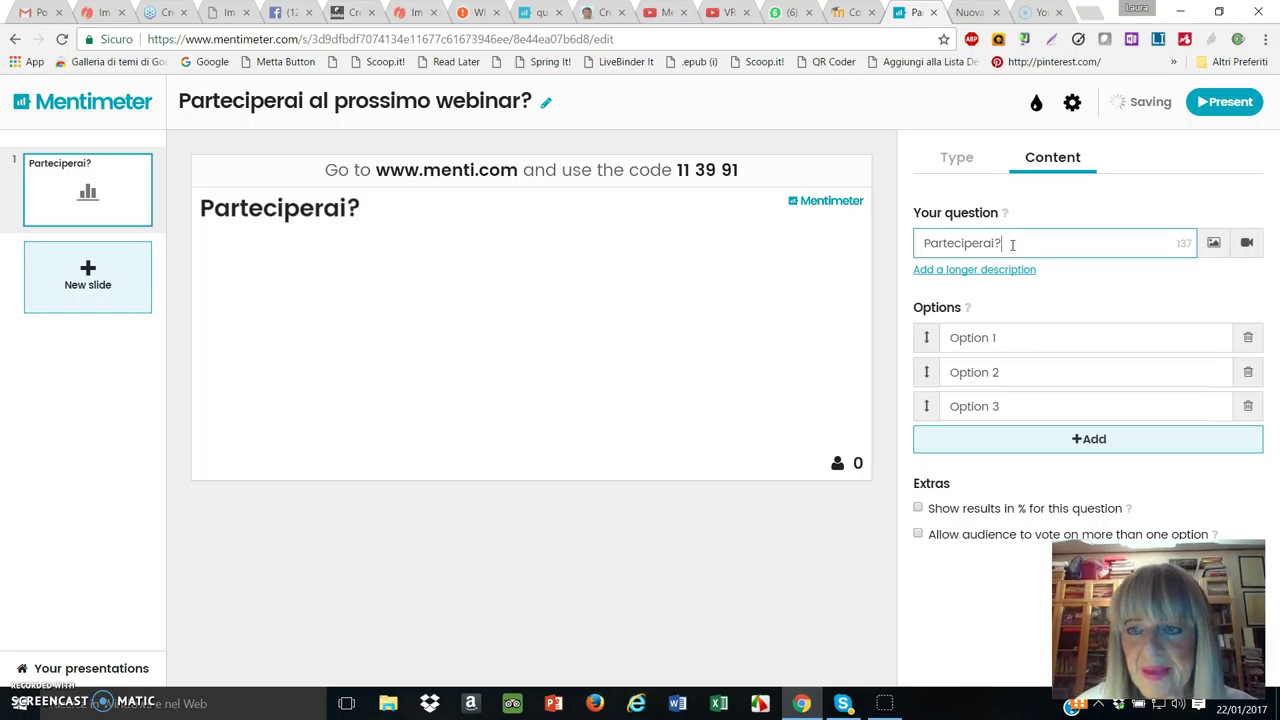
Fill in the three answer options of the question as "Sì", "No" and "Forse"
click(980, 338)
click(1038, 343)
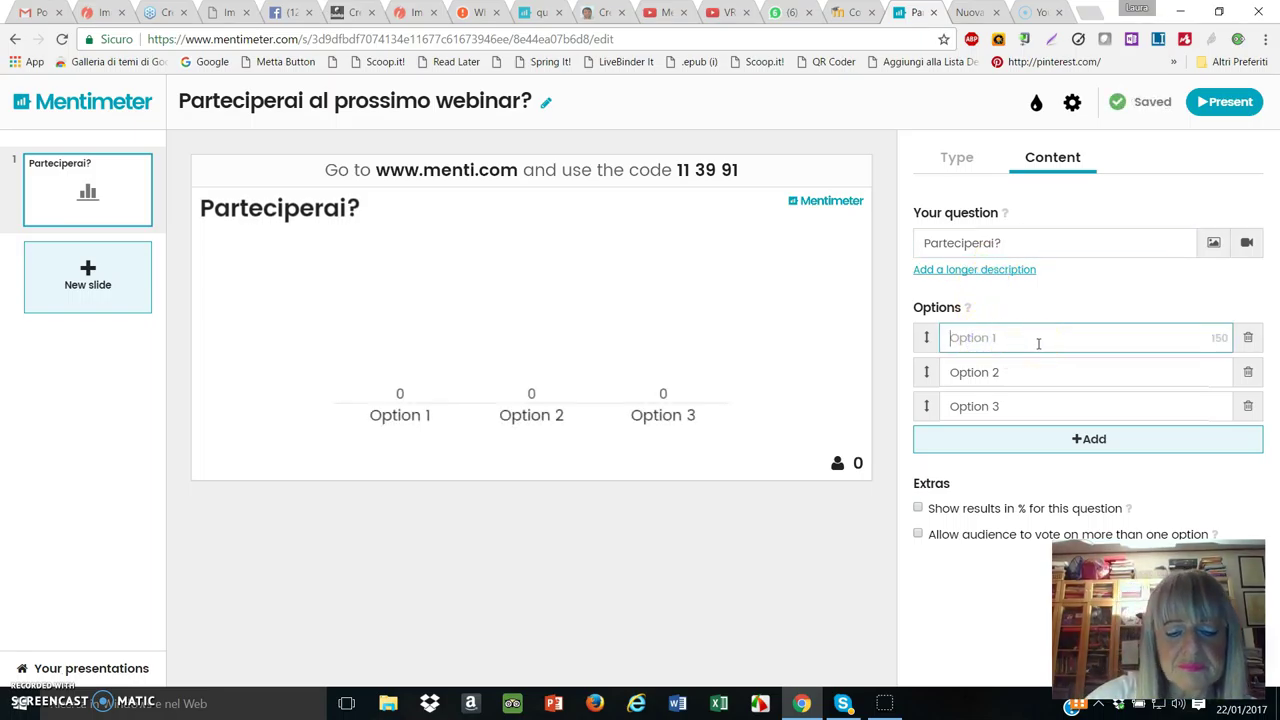
text(Sì)
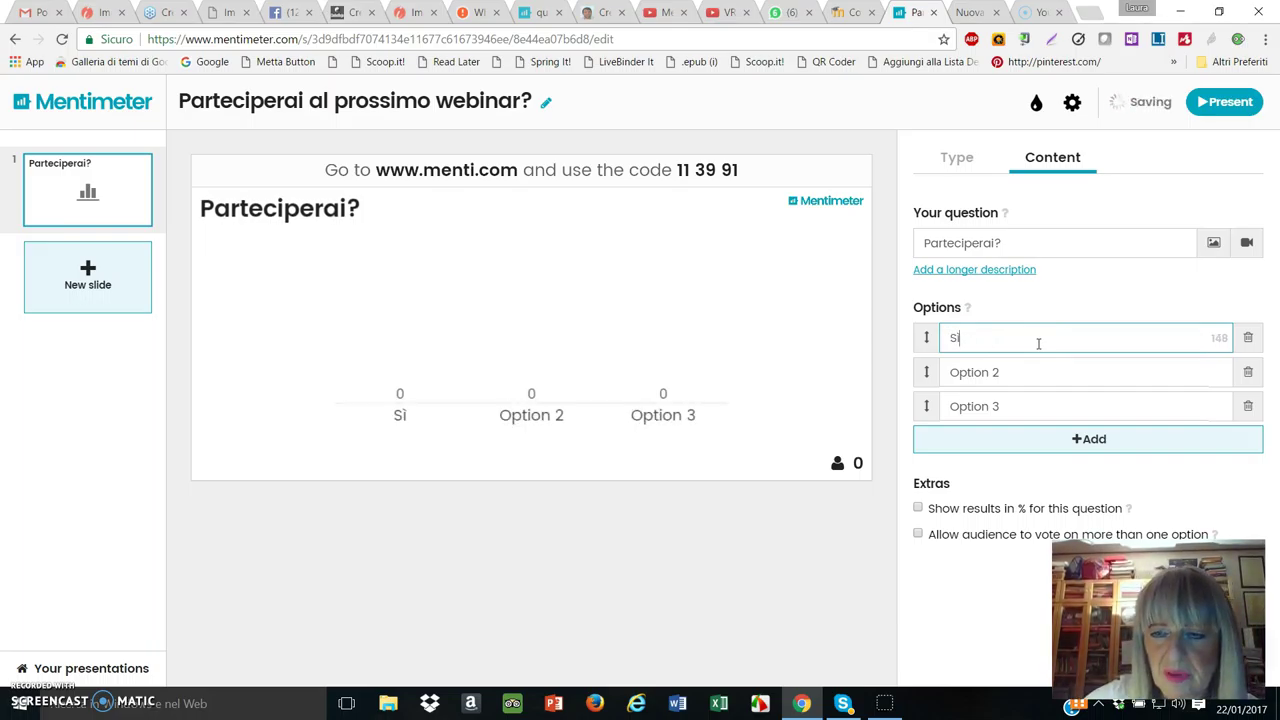
click(989, 377)
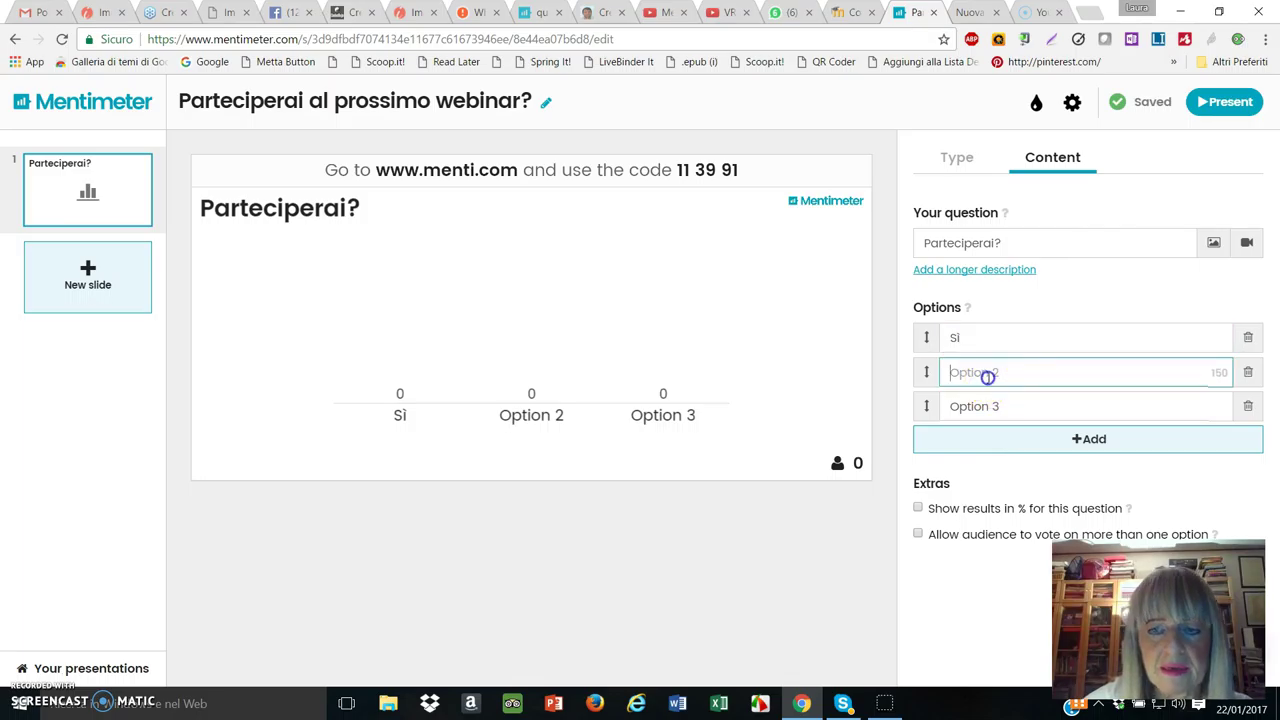
text(No)
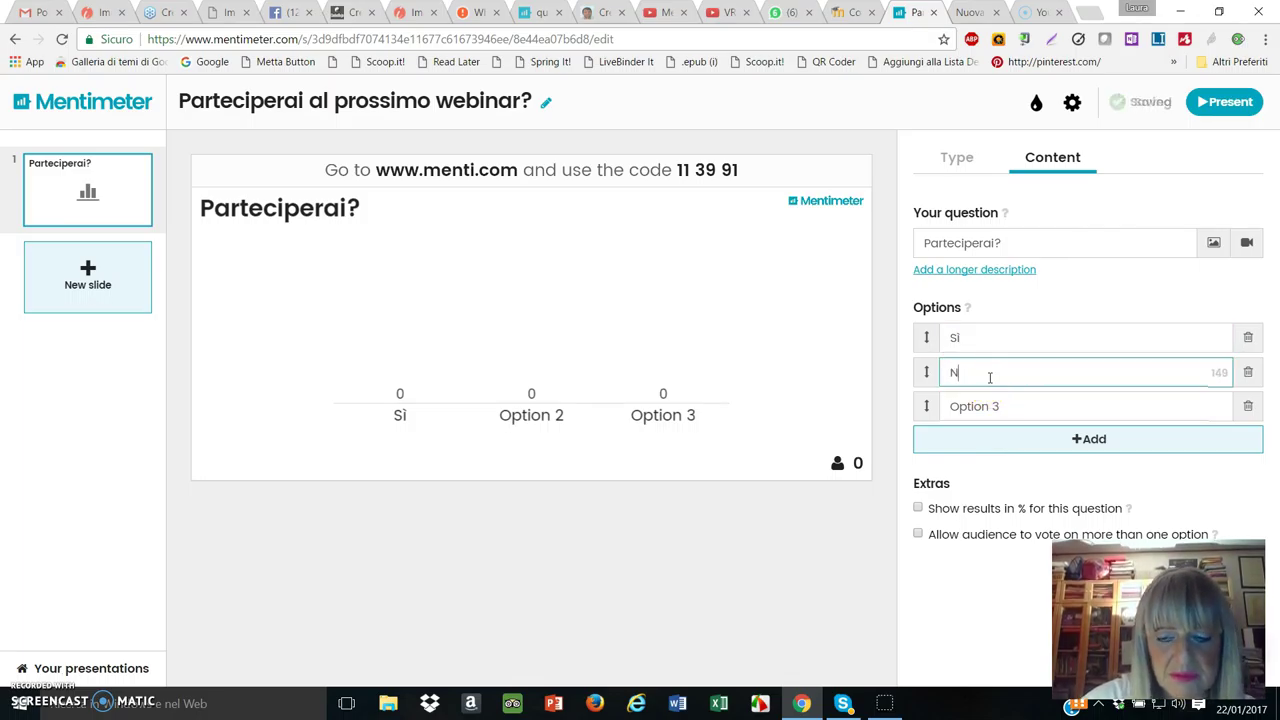
click(993, 405)
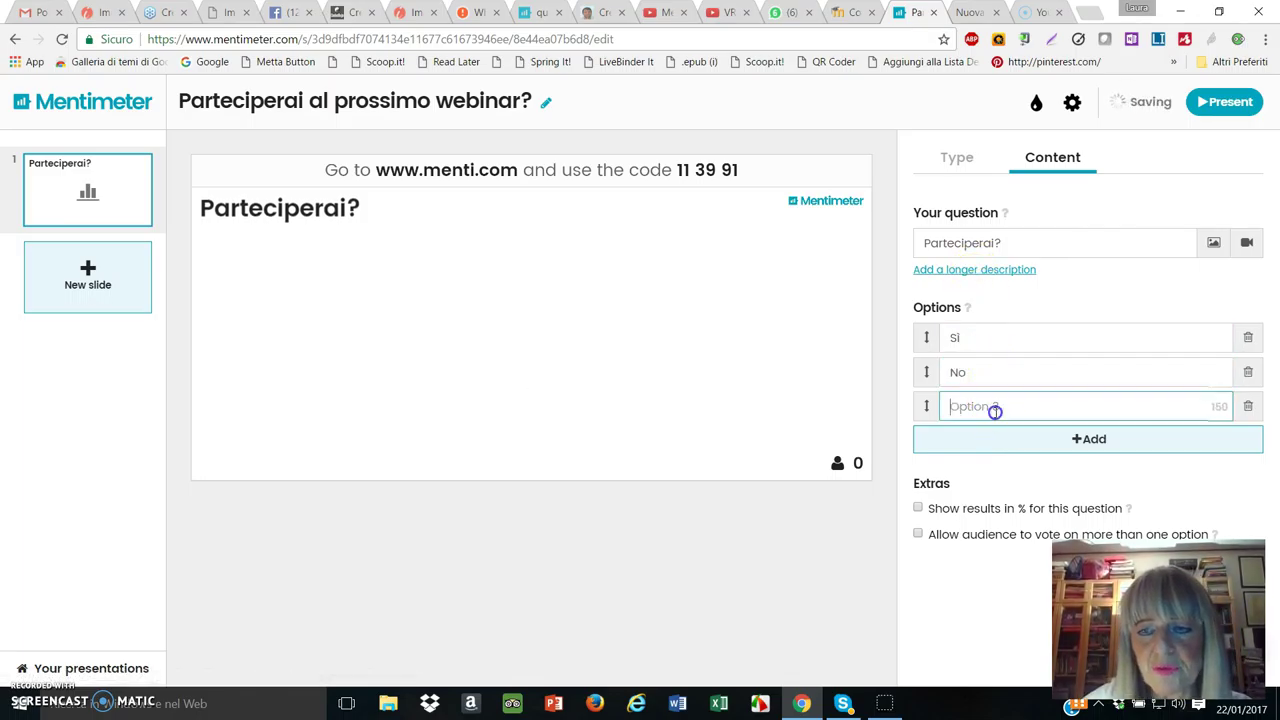
text(For)
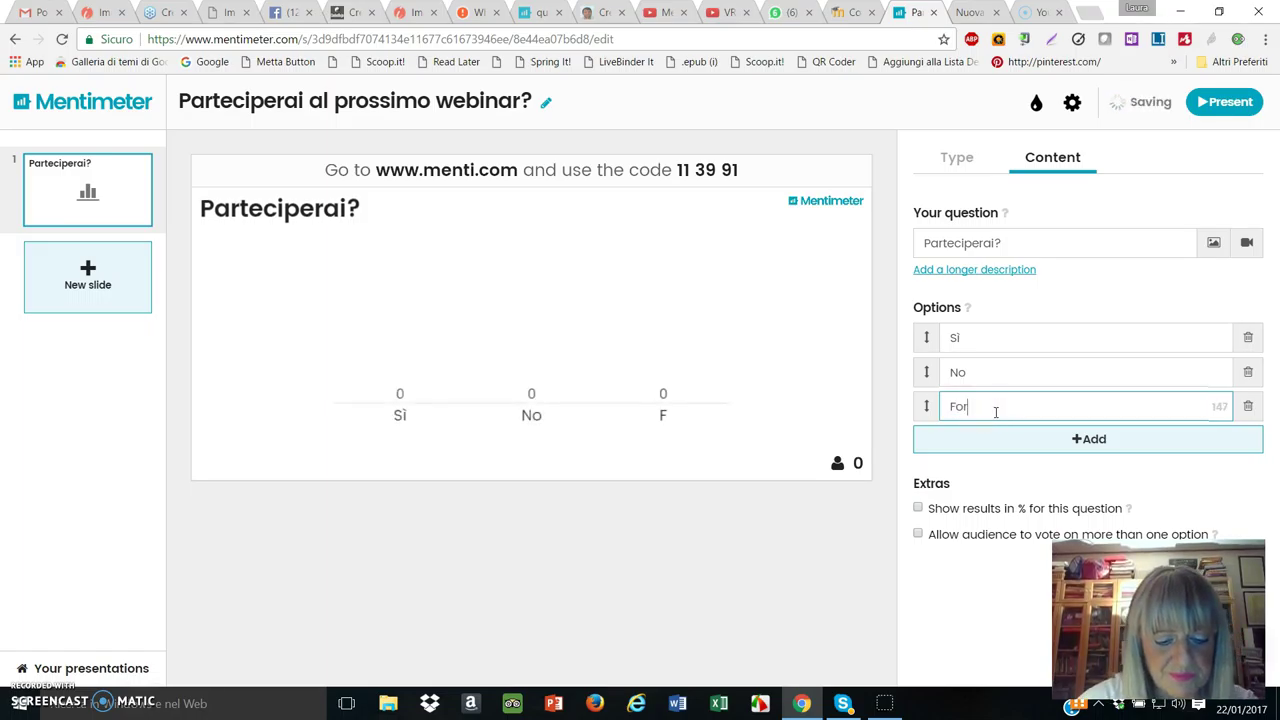
text(se)
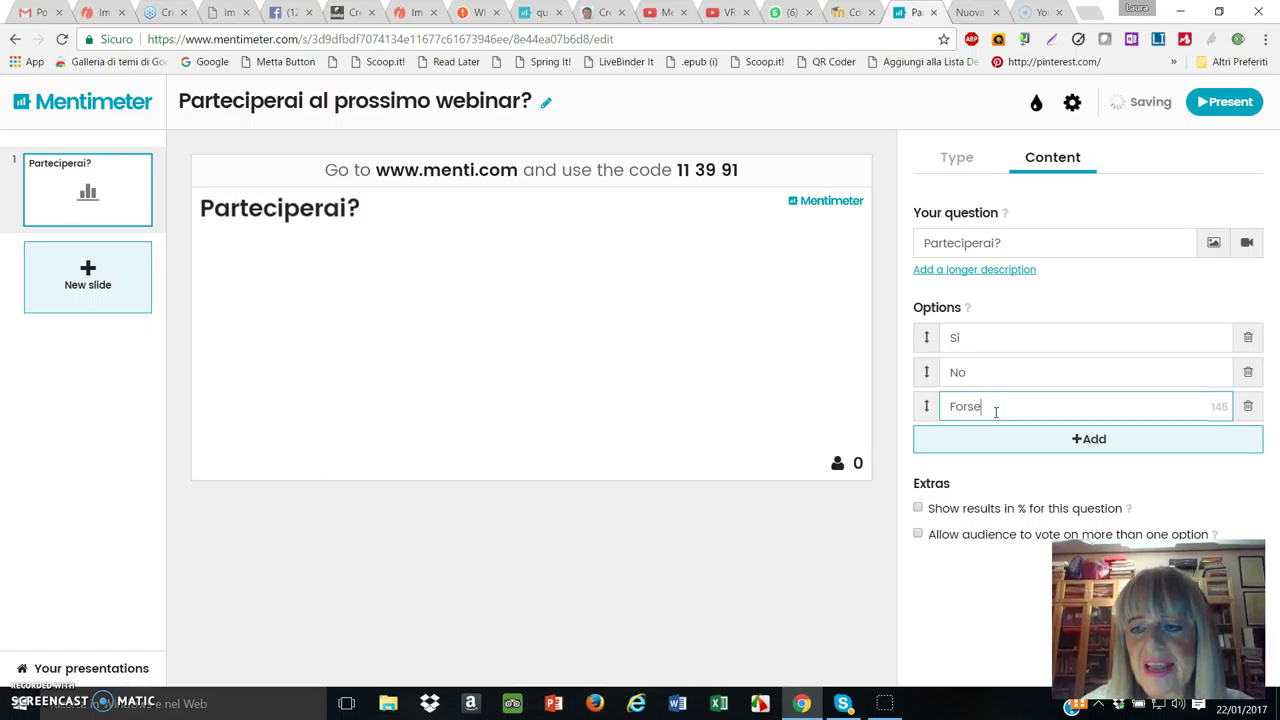
click(1095, 449)
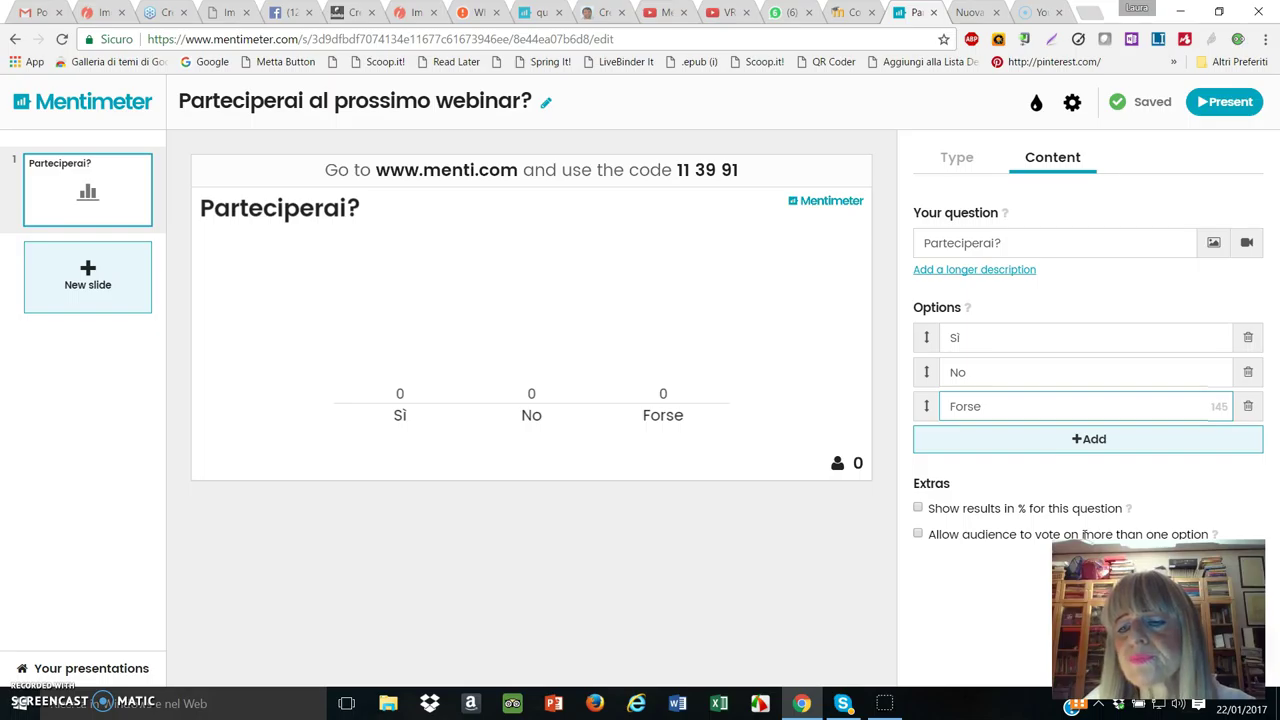
Turn on showing results in % for this question
click(918, 508)
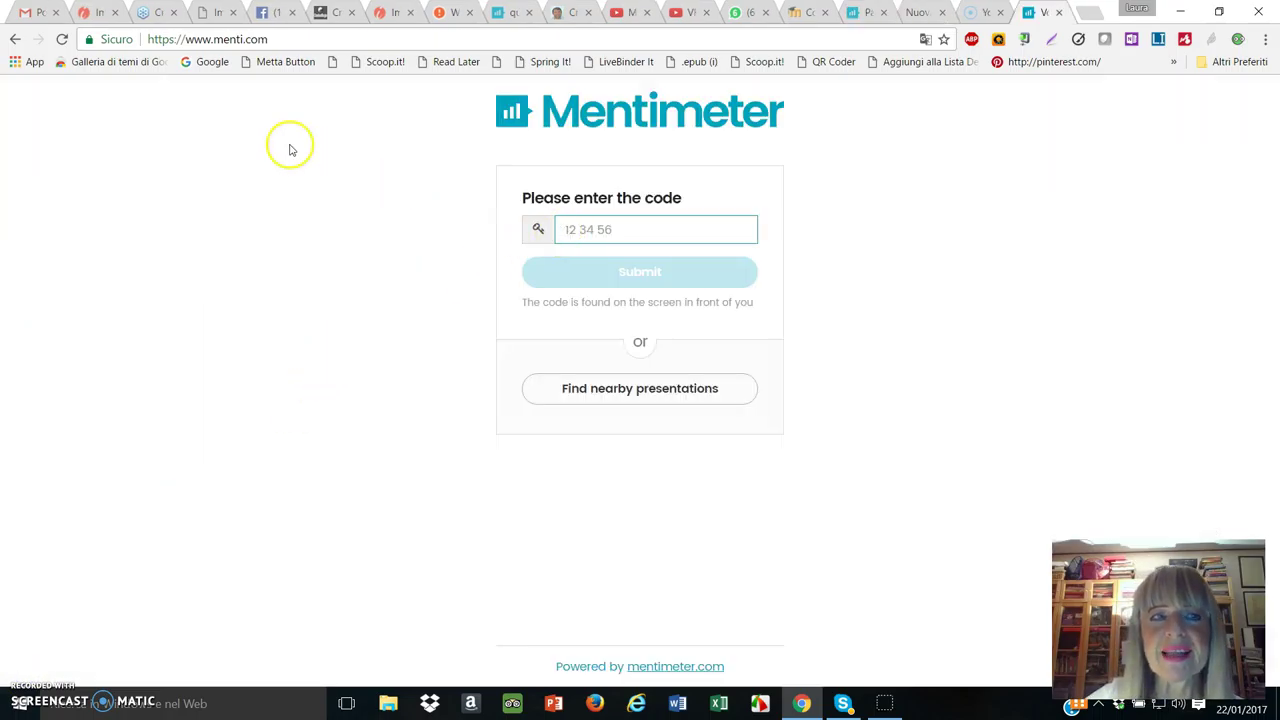
Enter the webinar presentation's voting code on menti.com and submit it to open the audience question
click(594, 229)
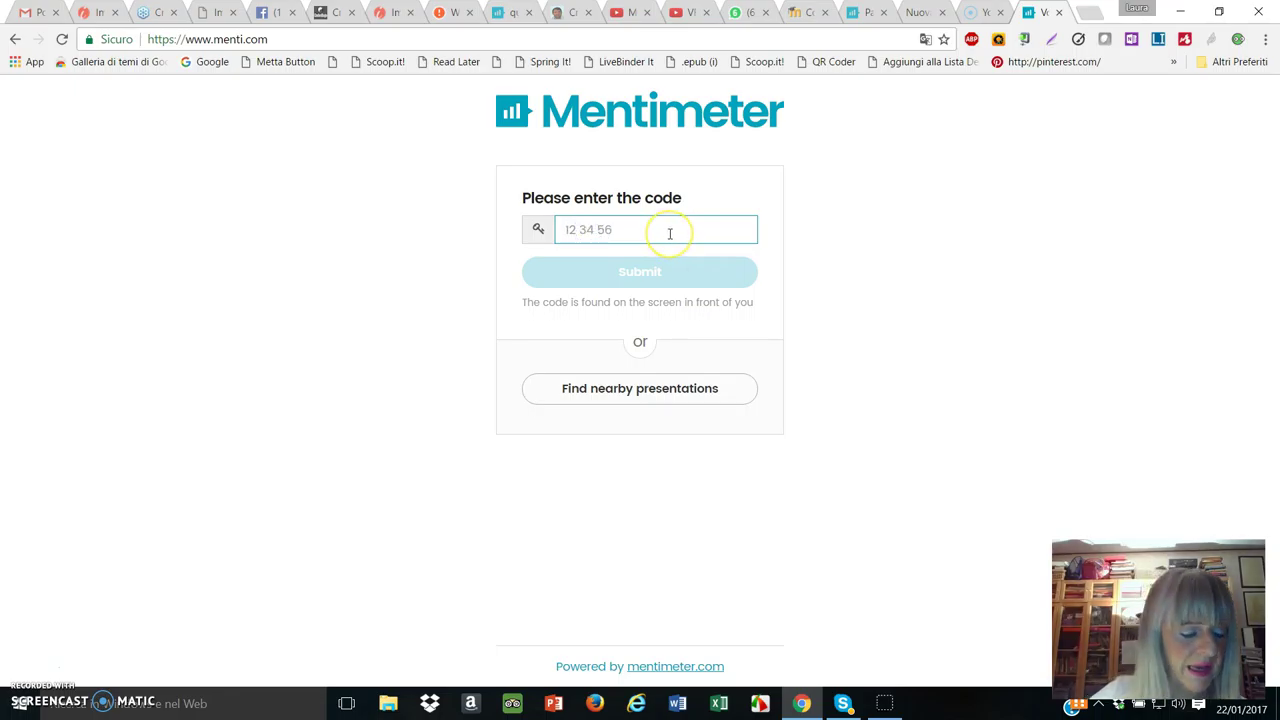
text(11)
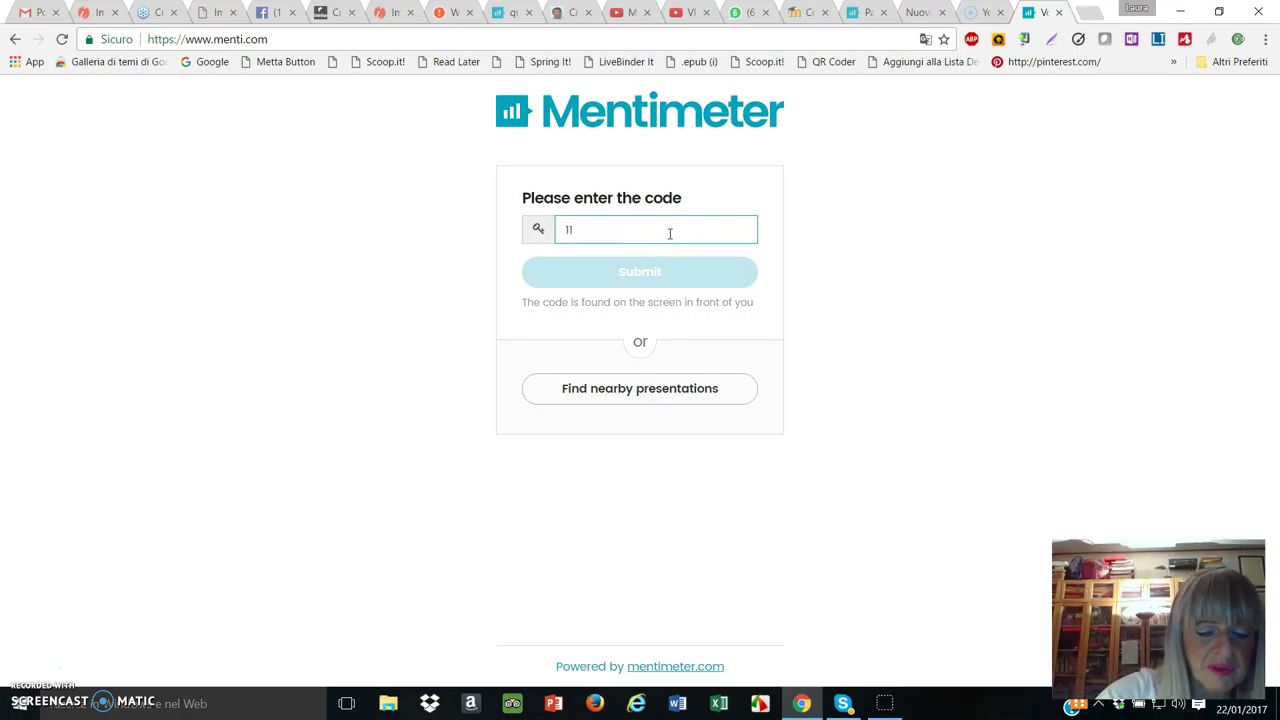
text(3991)
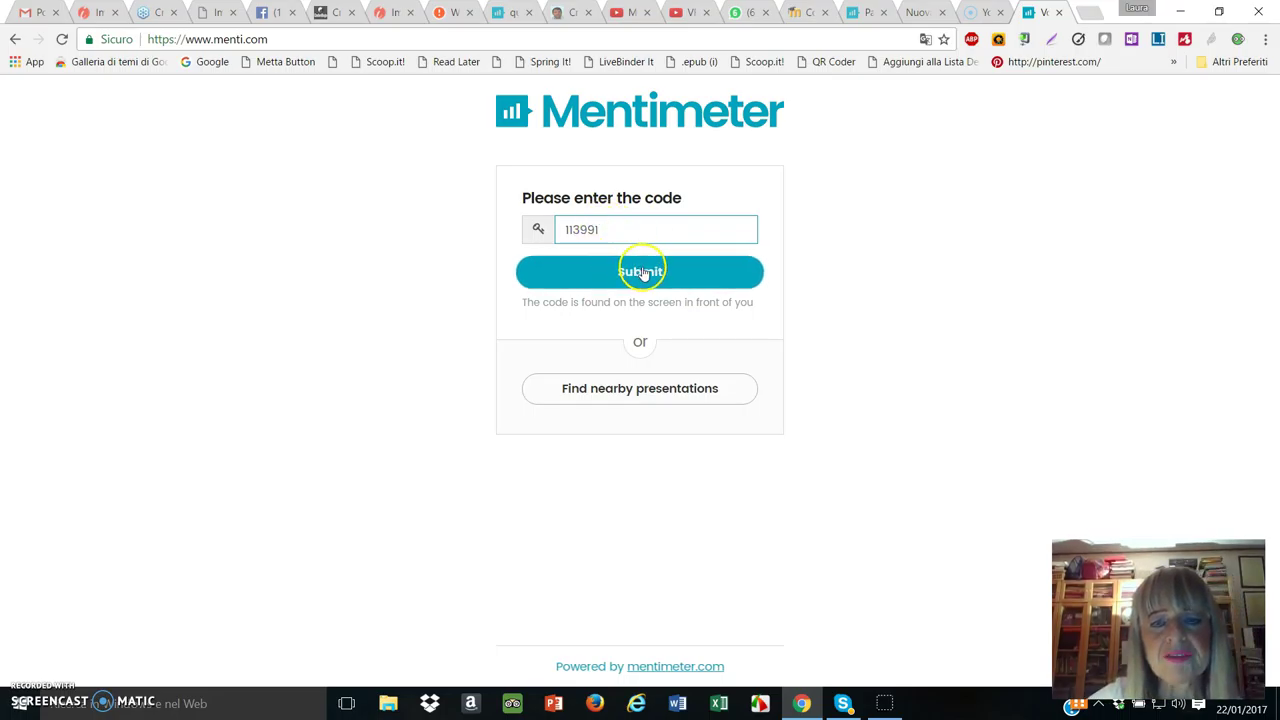
click(643, 276)
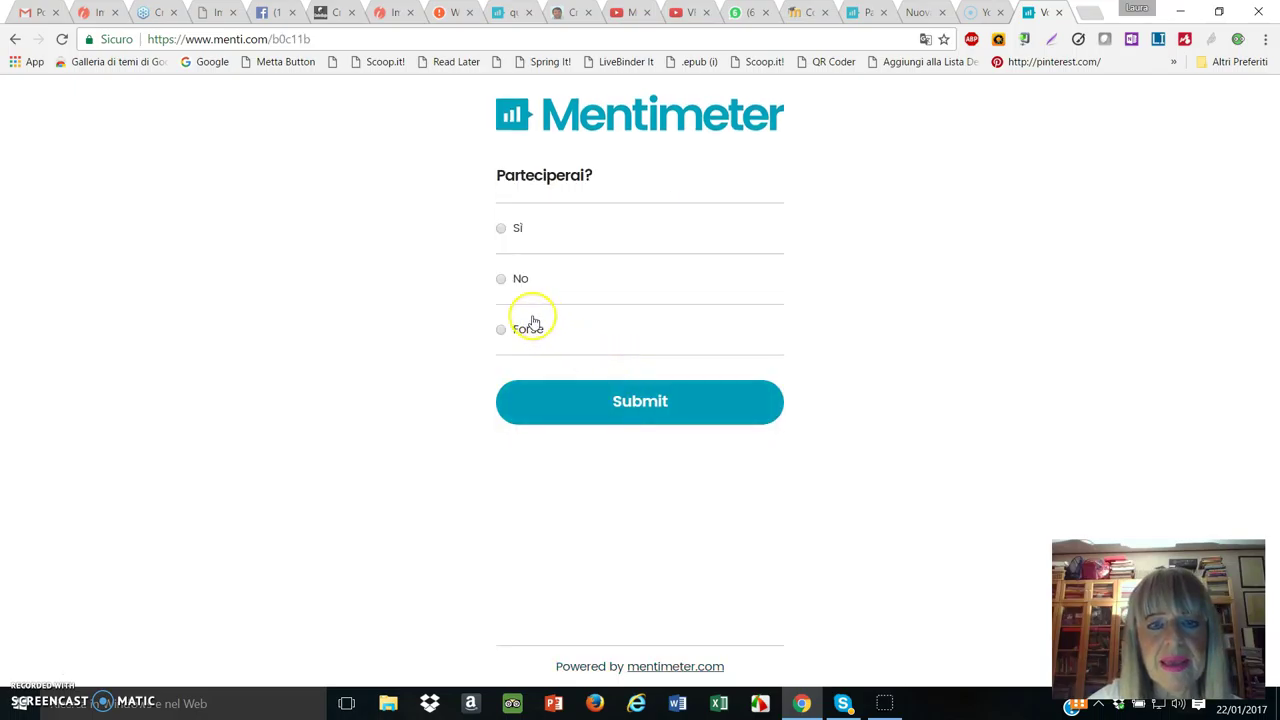
Vote "Sì" on the "Parteciperai?" question, submit the answer and view the voting results
click(502, 230)
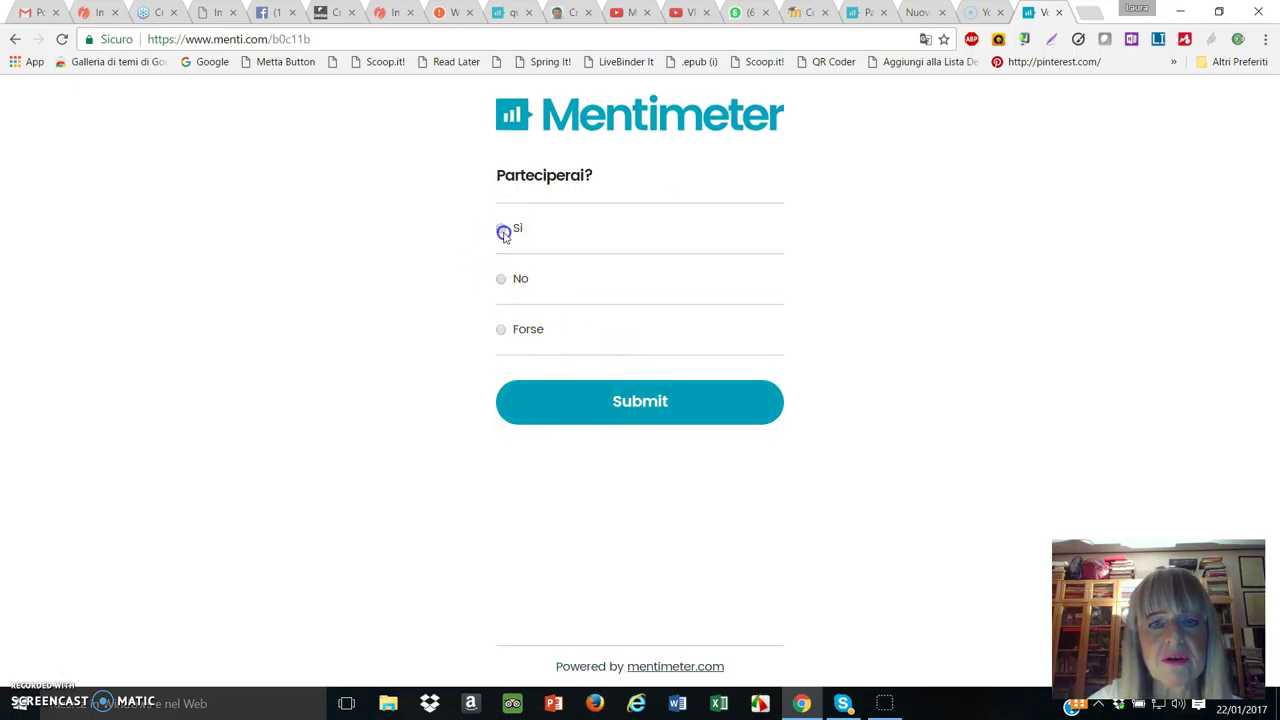
click(657, 414)
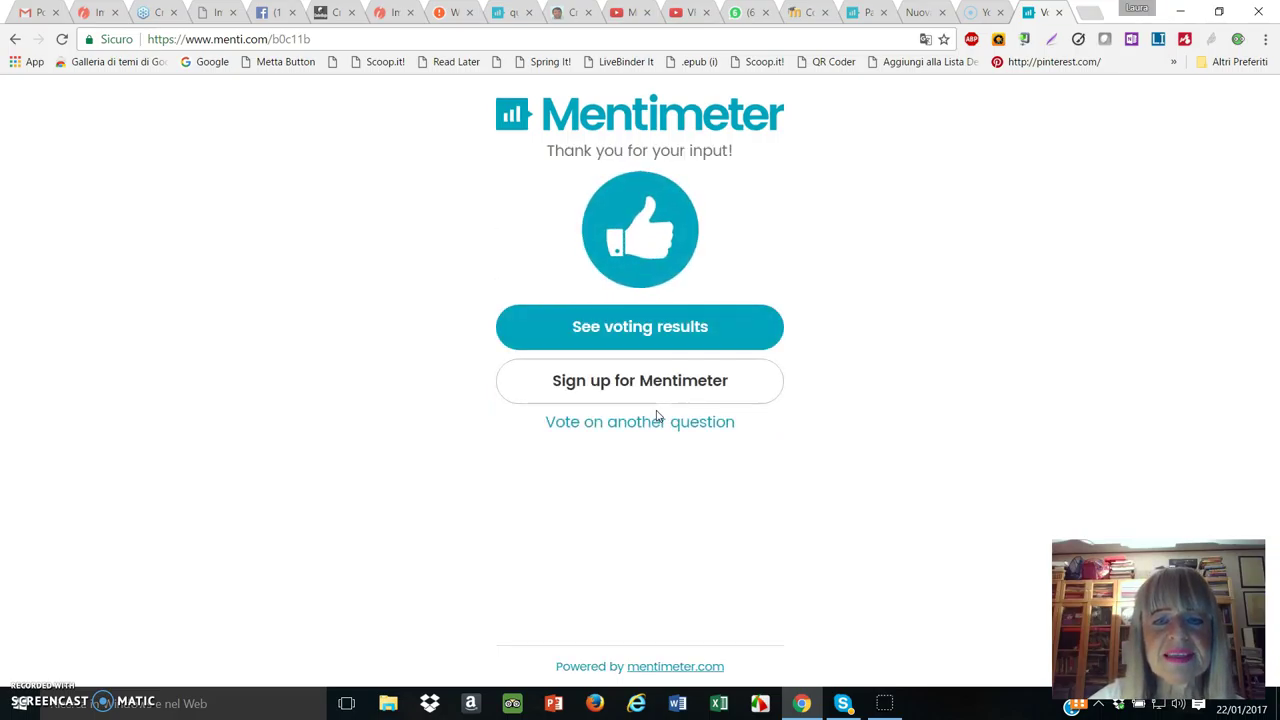
click(634, 329)
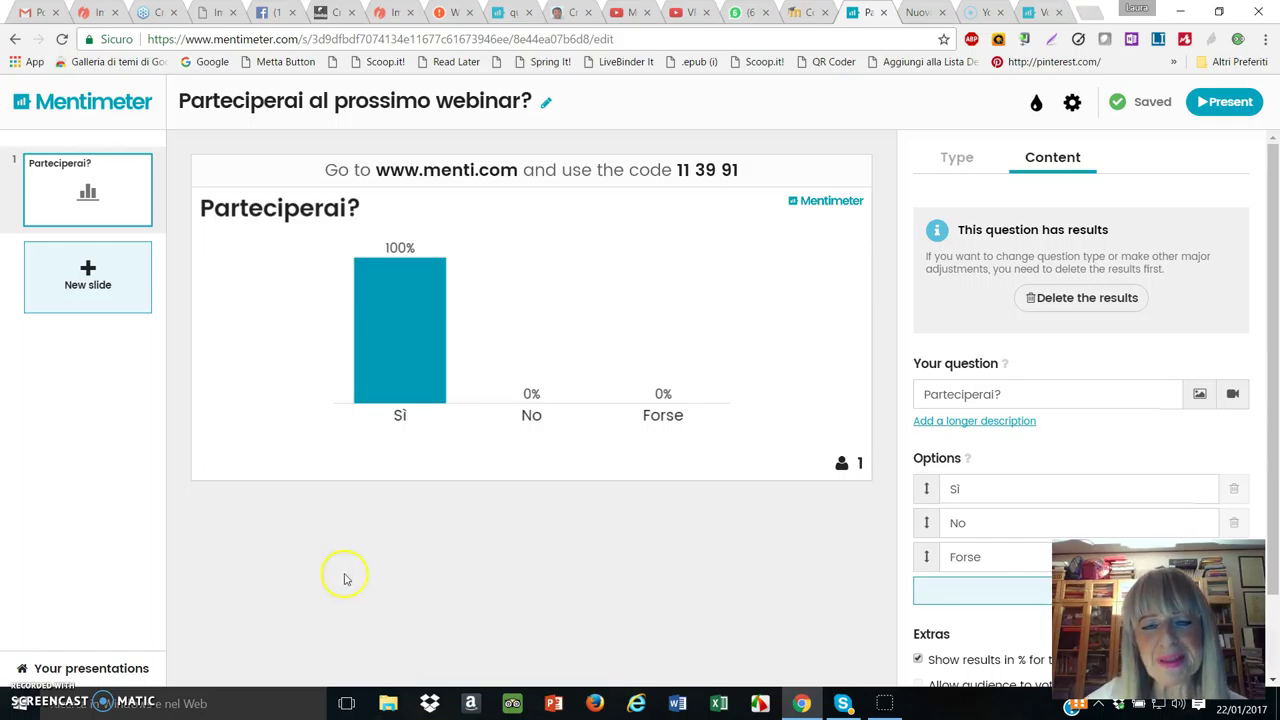
click(392, 398)
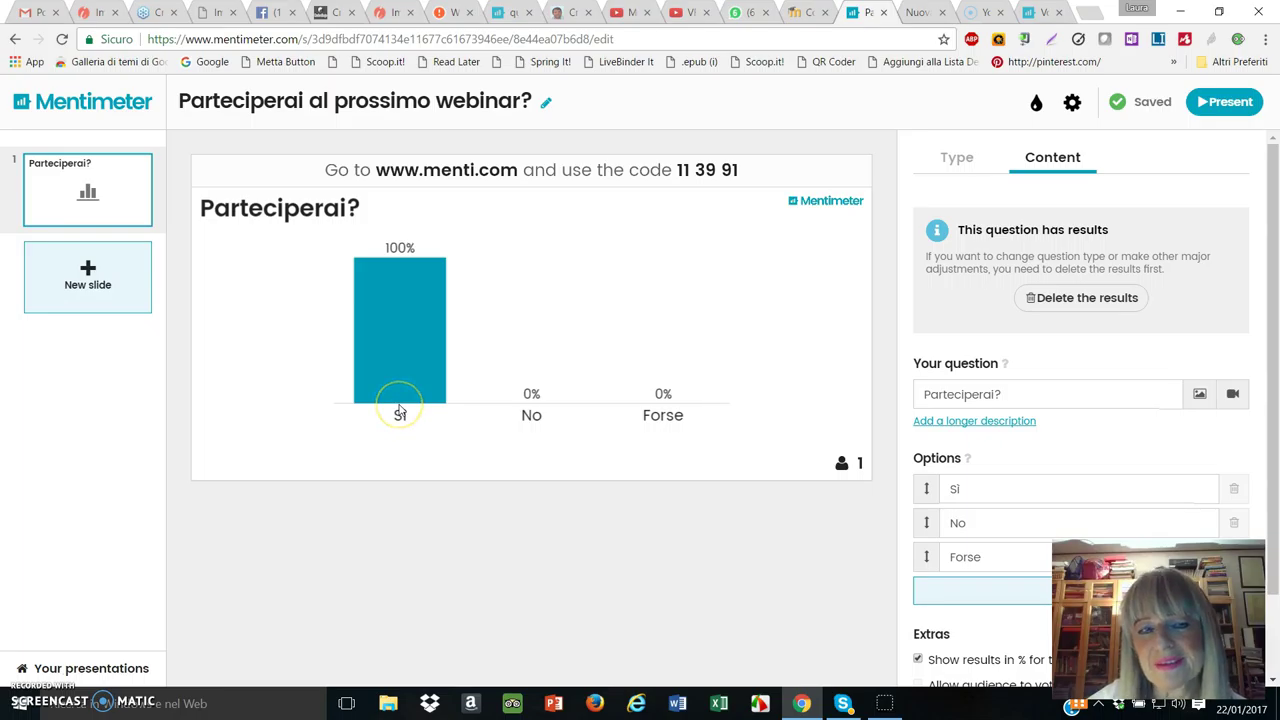
click(382, 428)
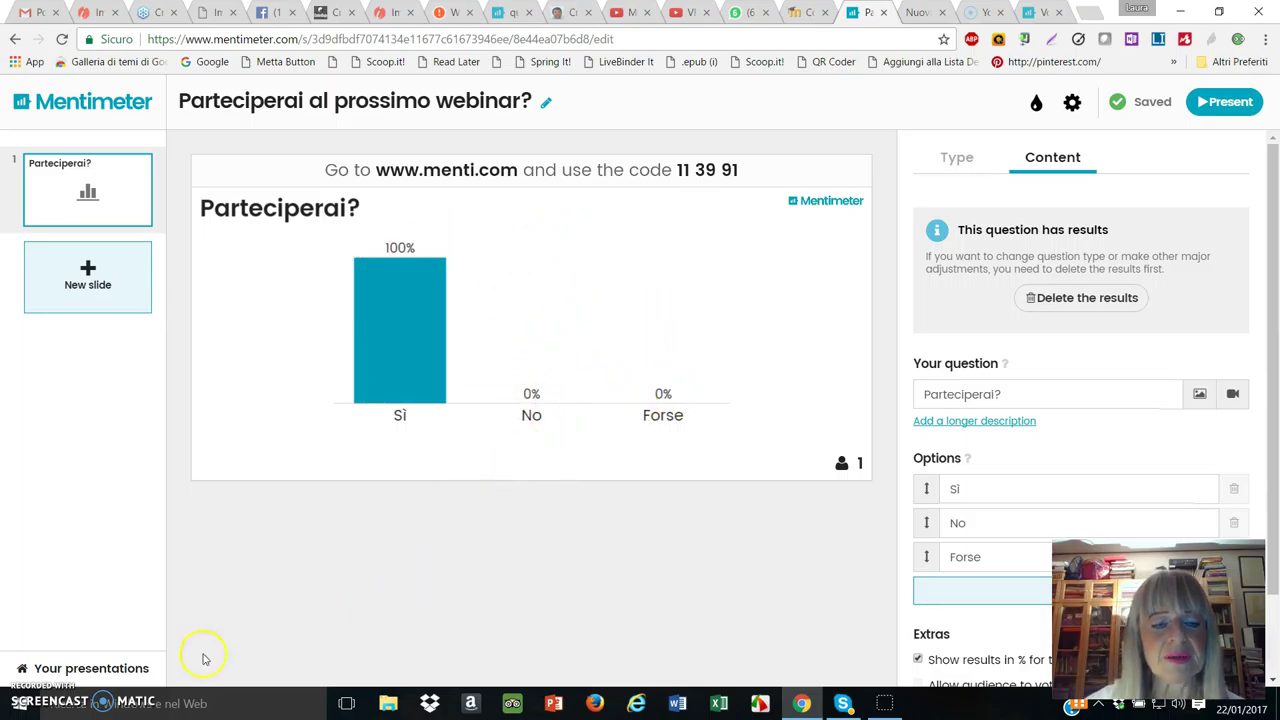
Open the share links of the presented question and examine the links for voting and for showing the results
click(27, 677)
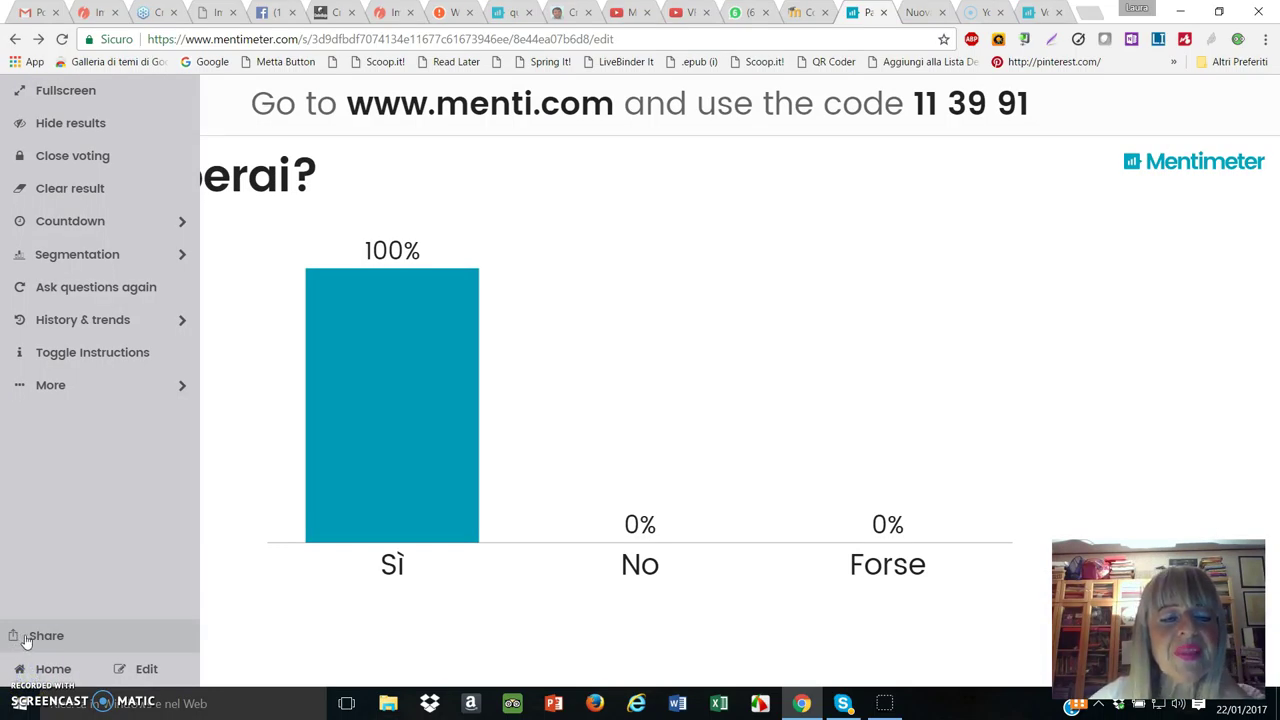
click(26, 640)
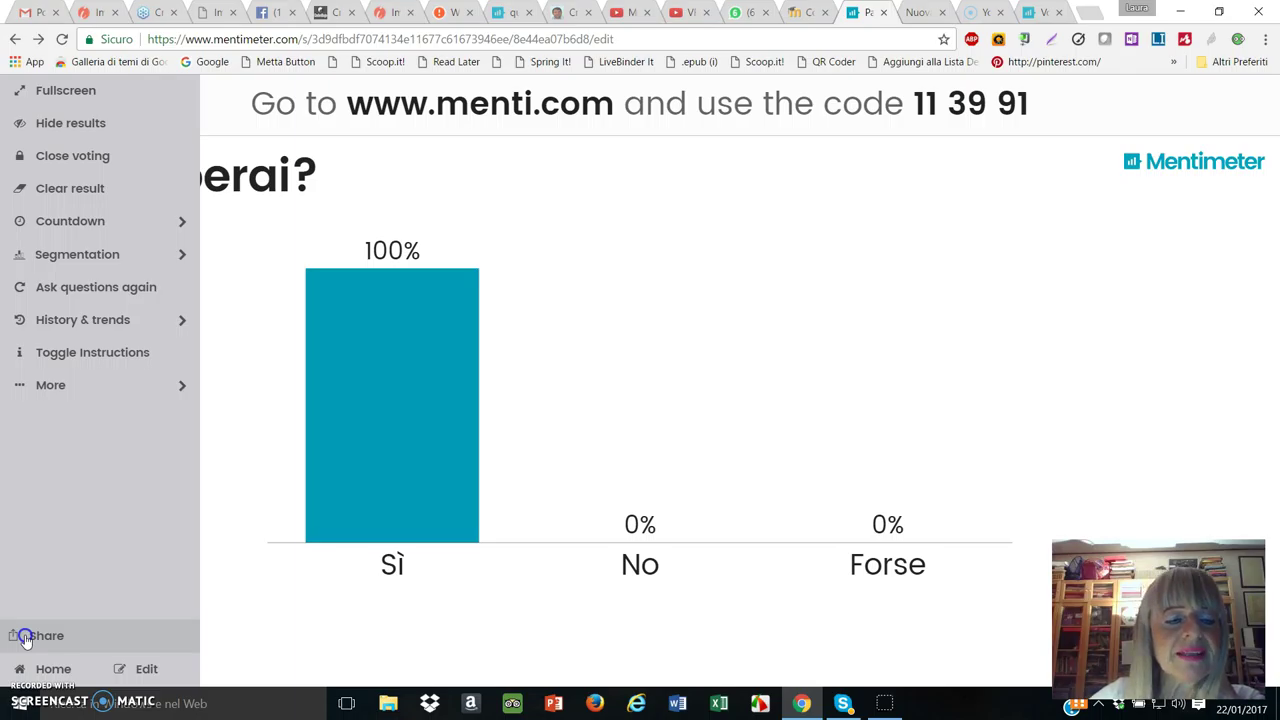
click(26, 640)
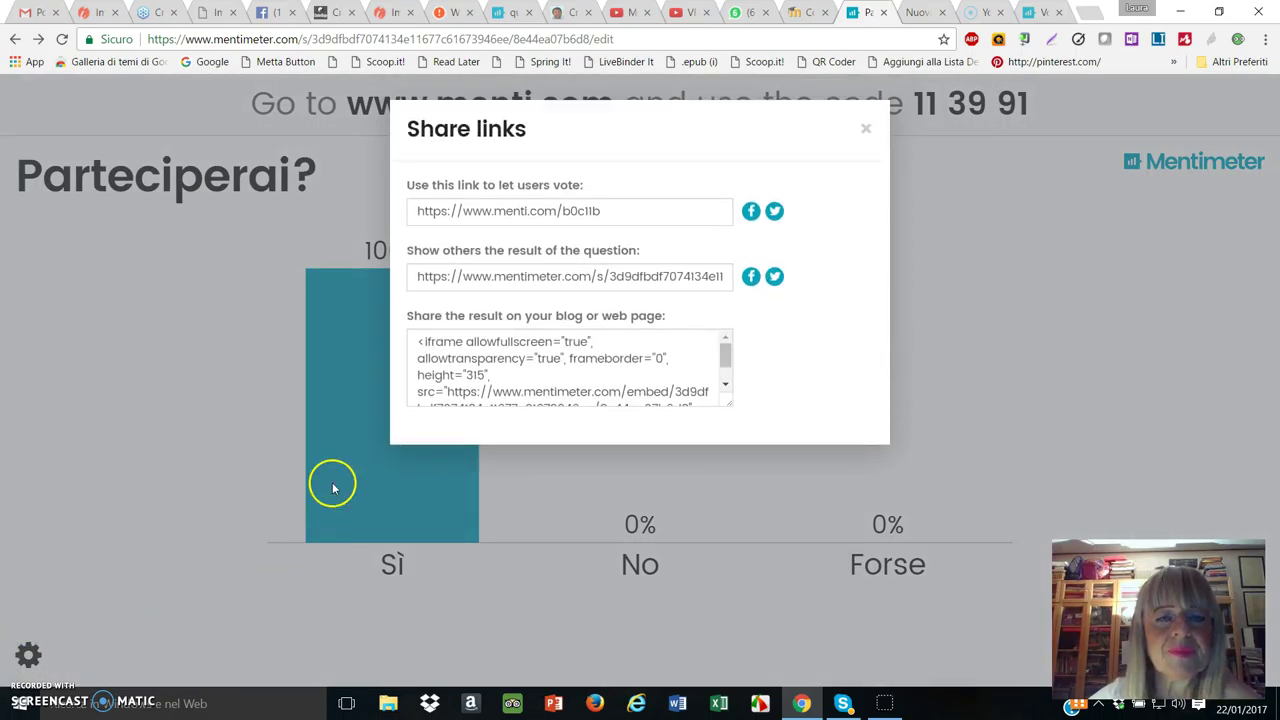
click(605, 213)
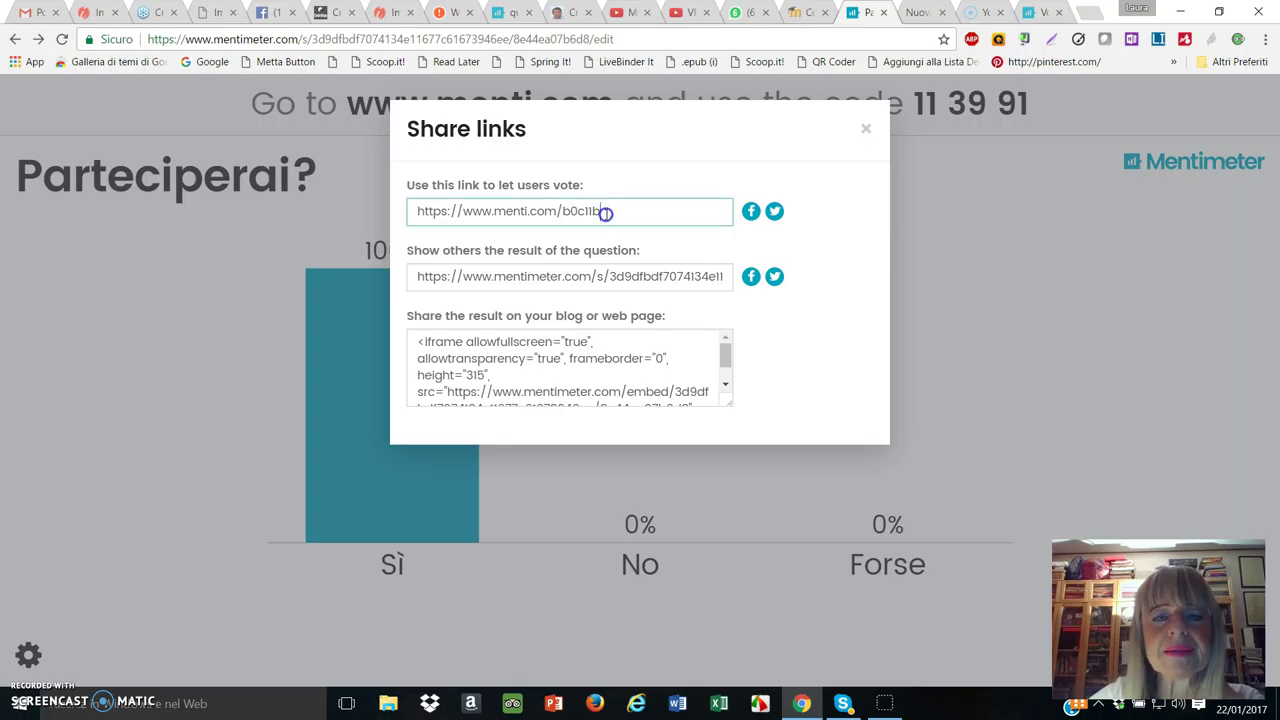
click(767, 215)
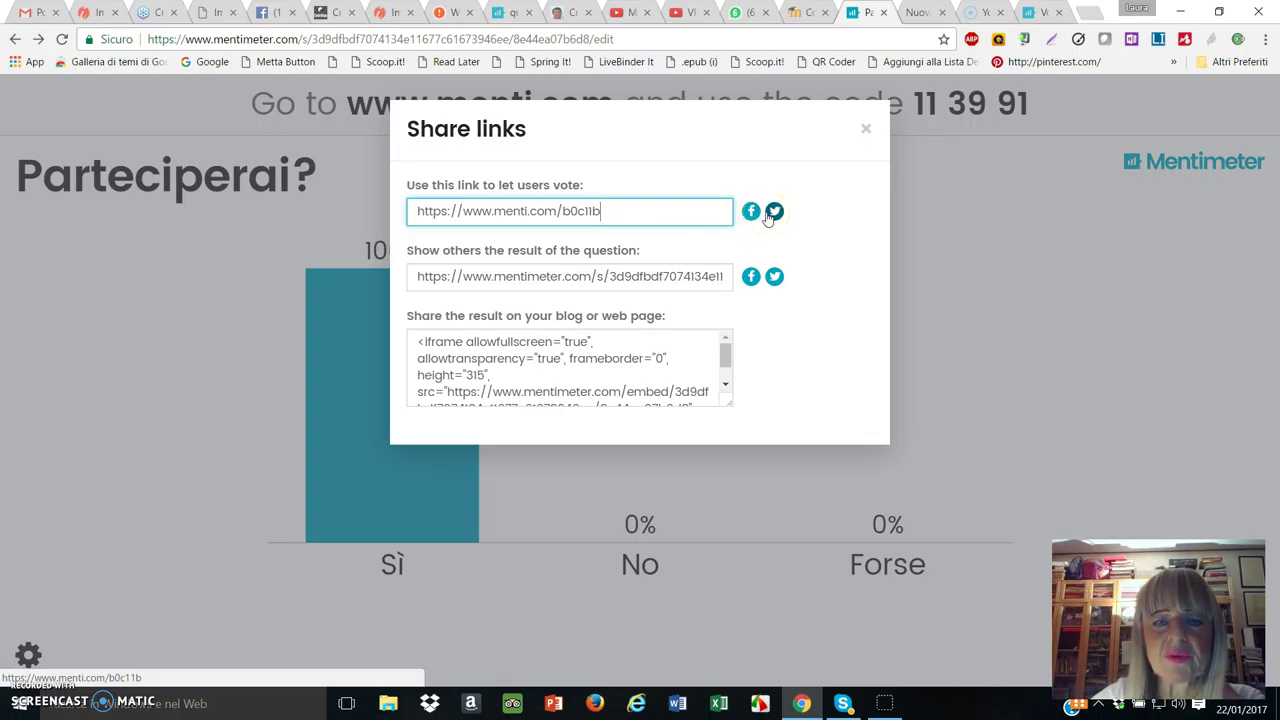
click(481, 271)
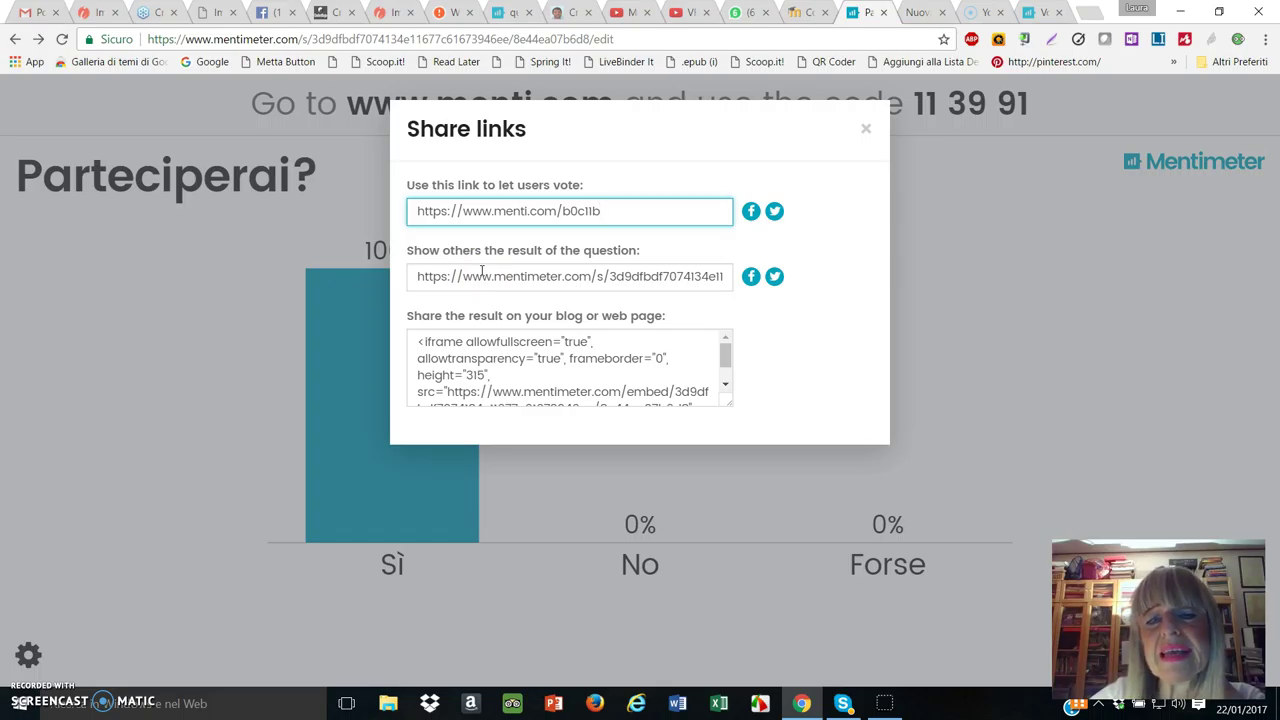
click(525, 262)
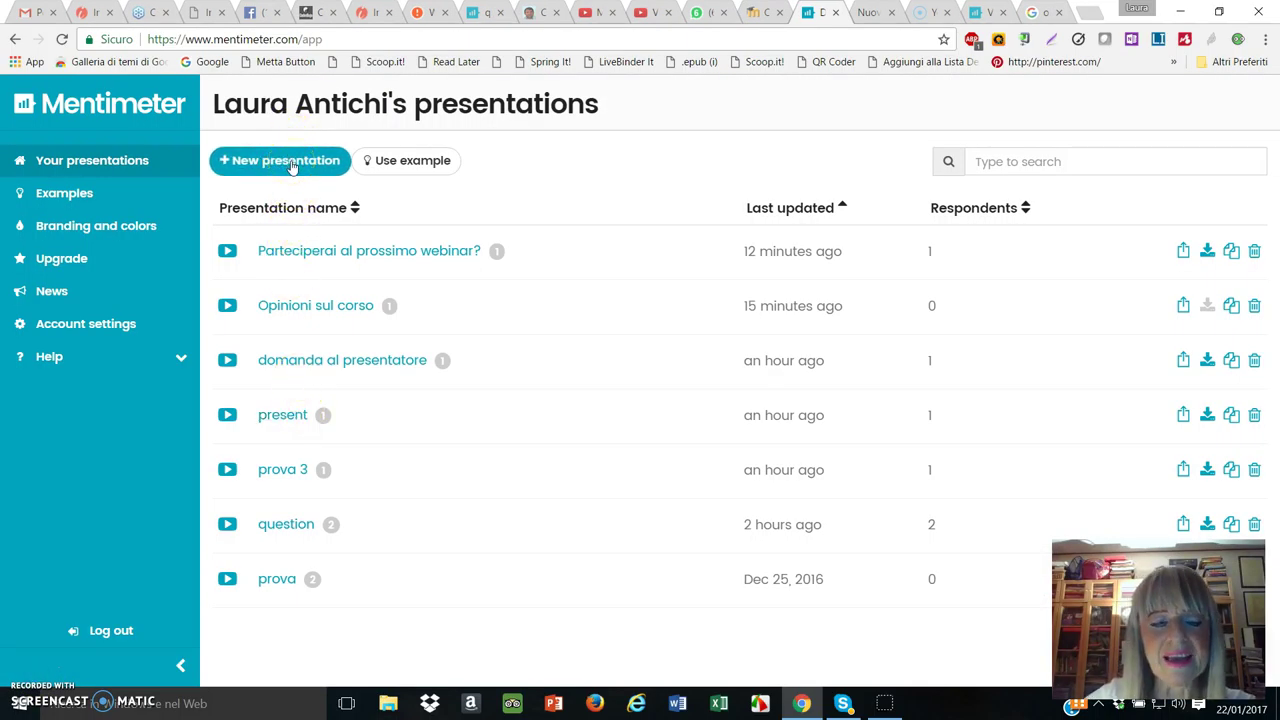
Create a new presentation named "Le tue domande"
click(291, 162)
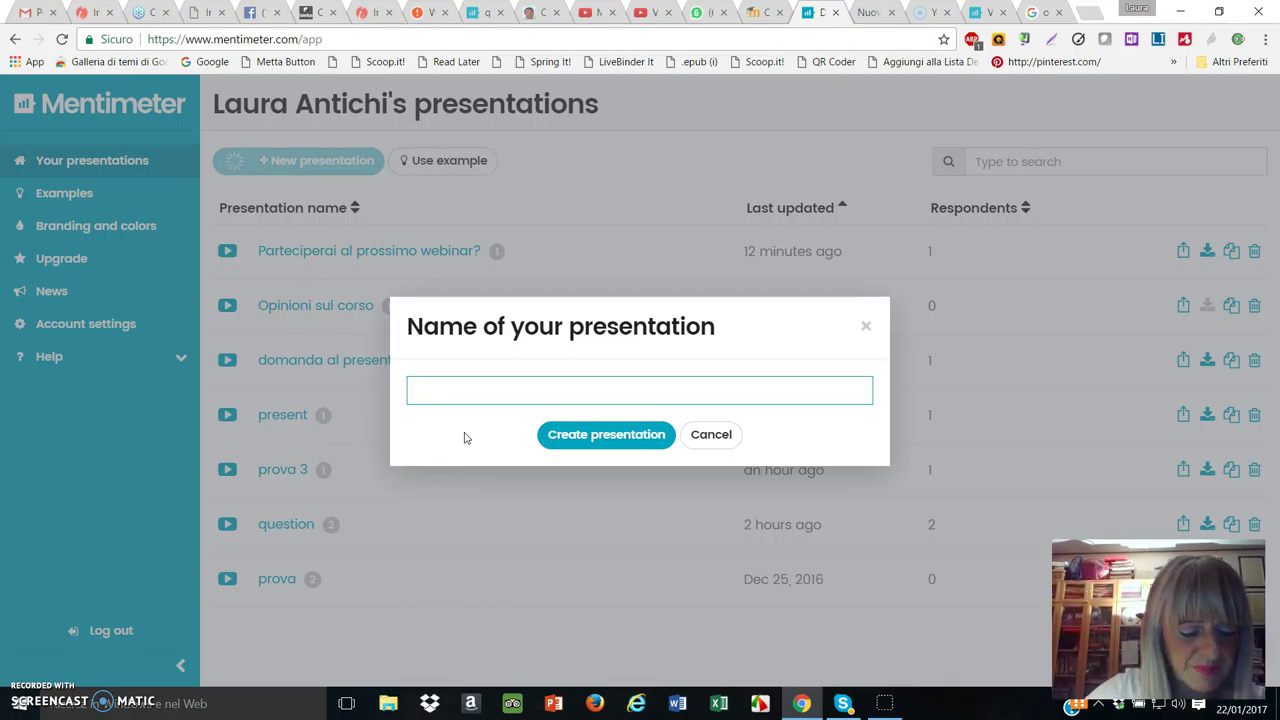
text(Le t)
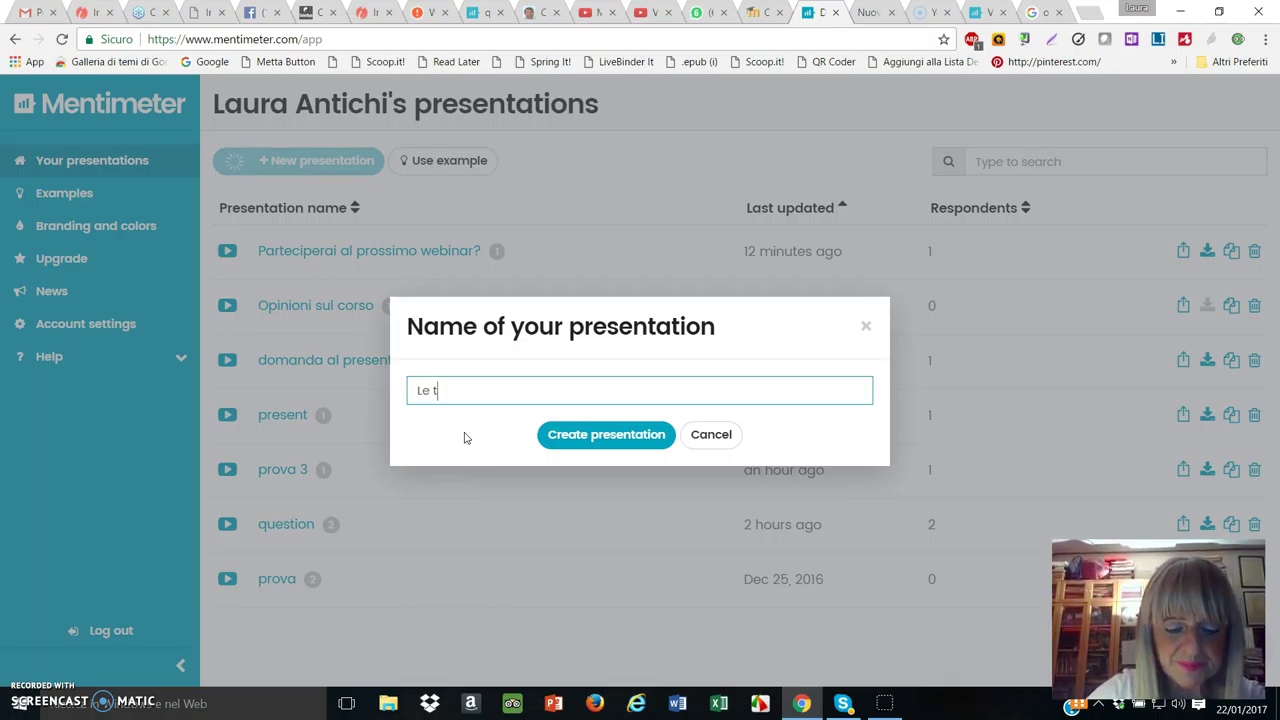
text(ue doman)
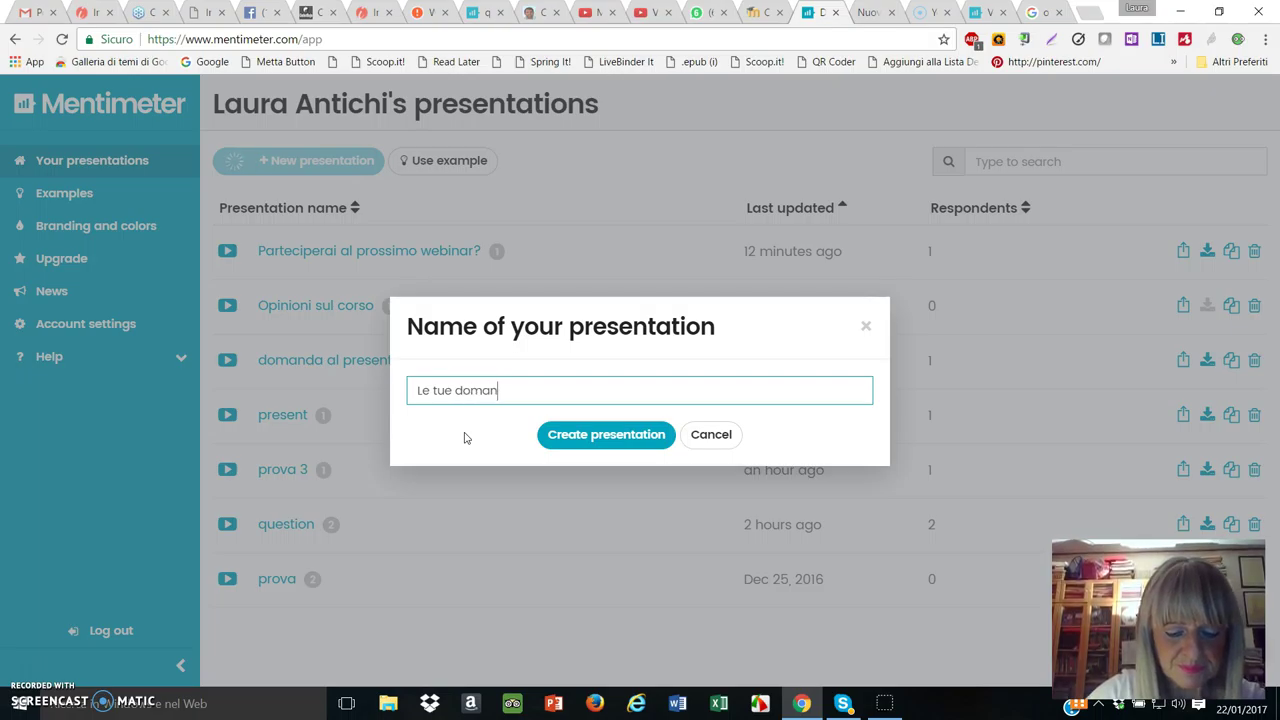
text(de)
click(620, 436)
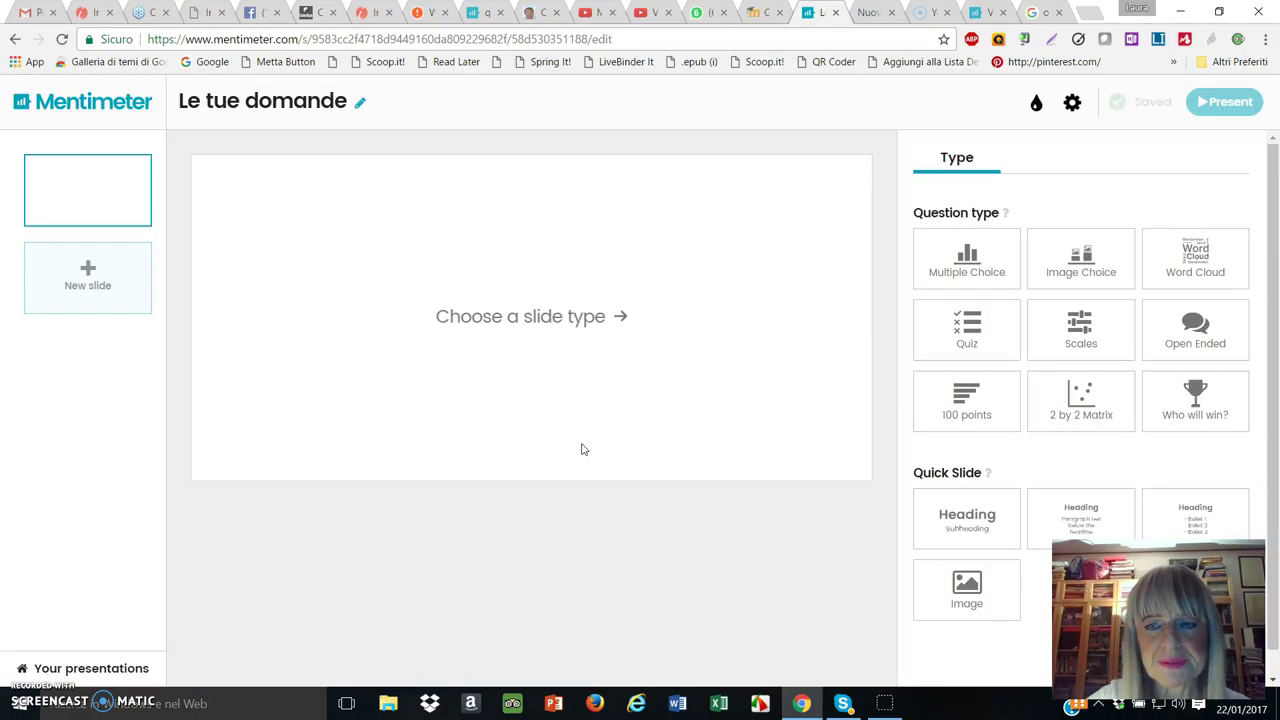
Make the first slide of the new presentation an Open Ended question
click(845, 448)
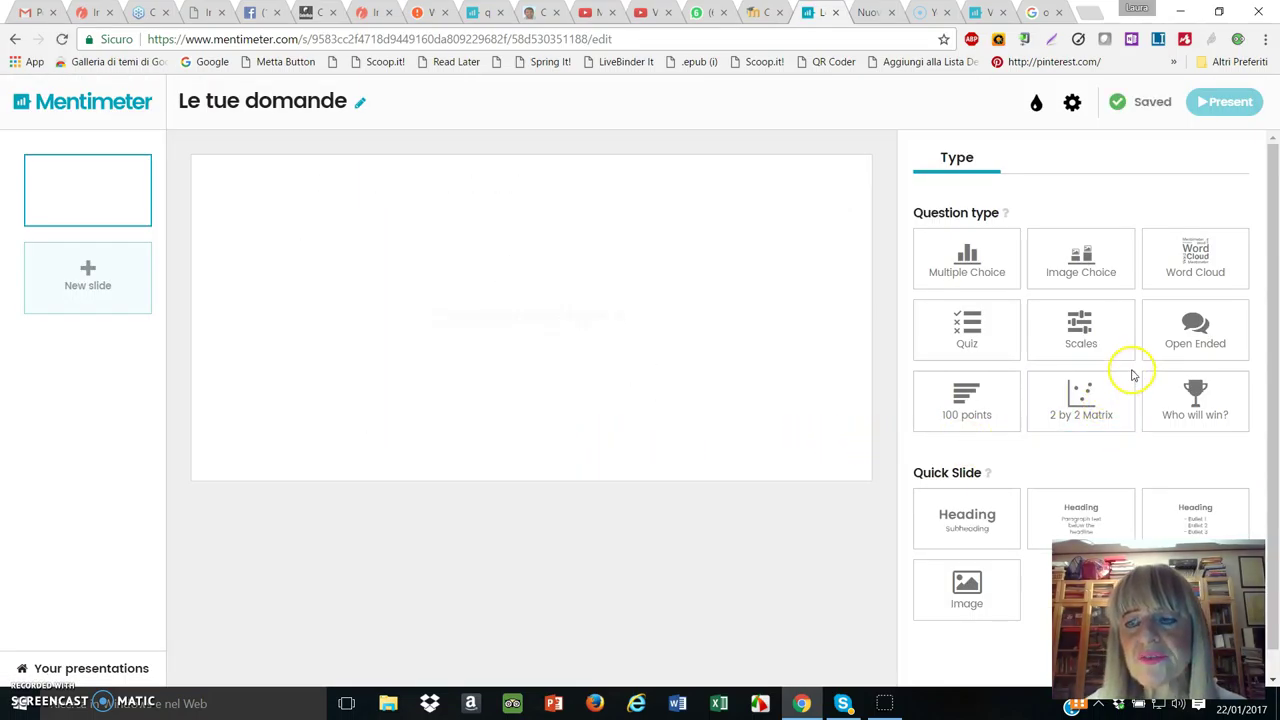
mouse_move(1190, 334)
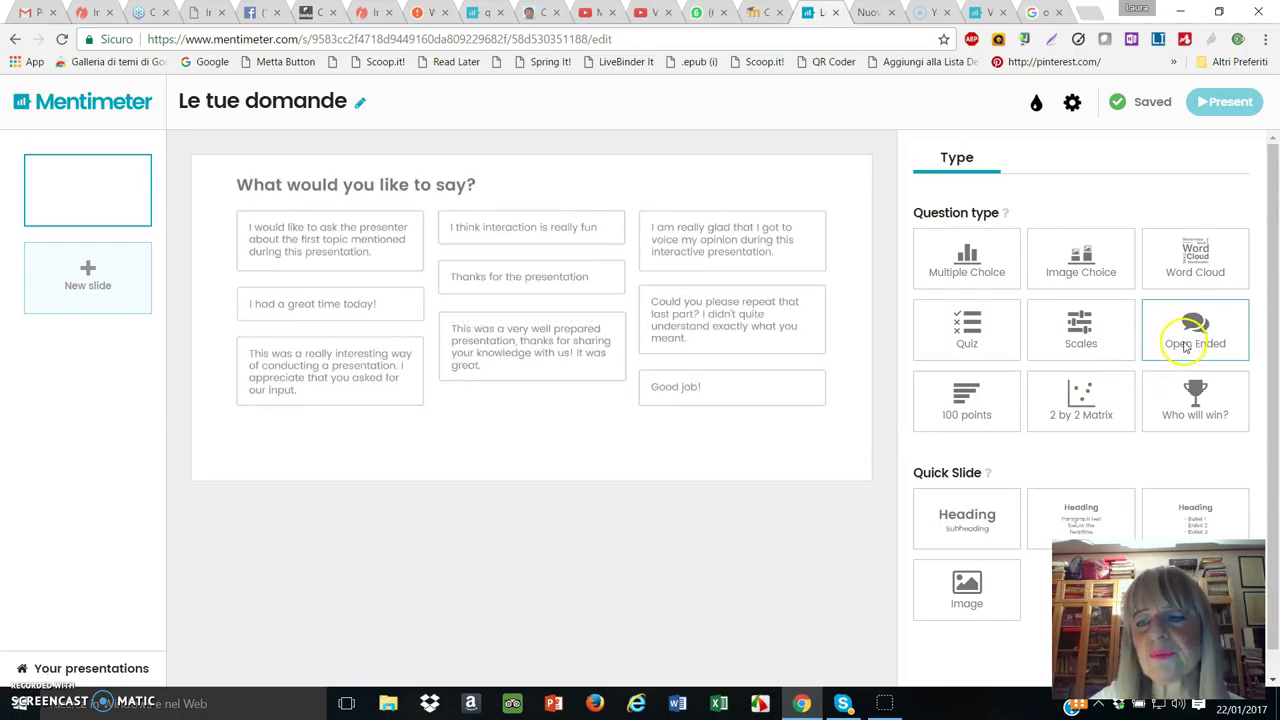
click(1202, 332)
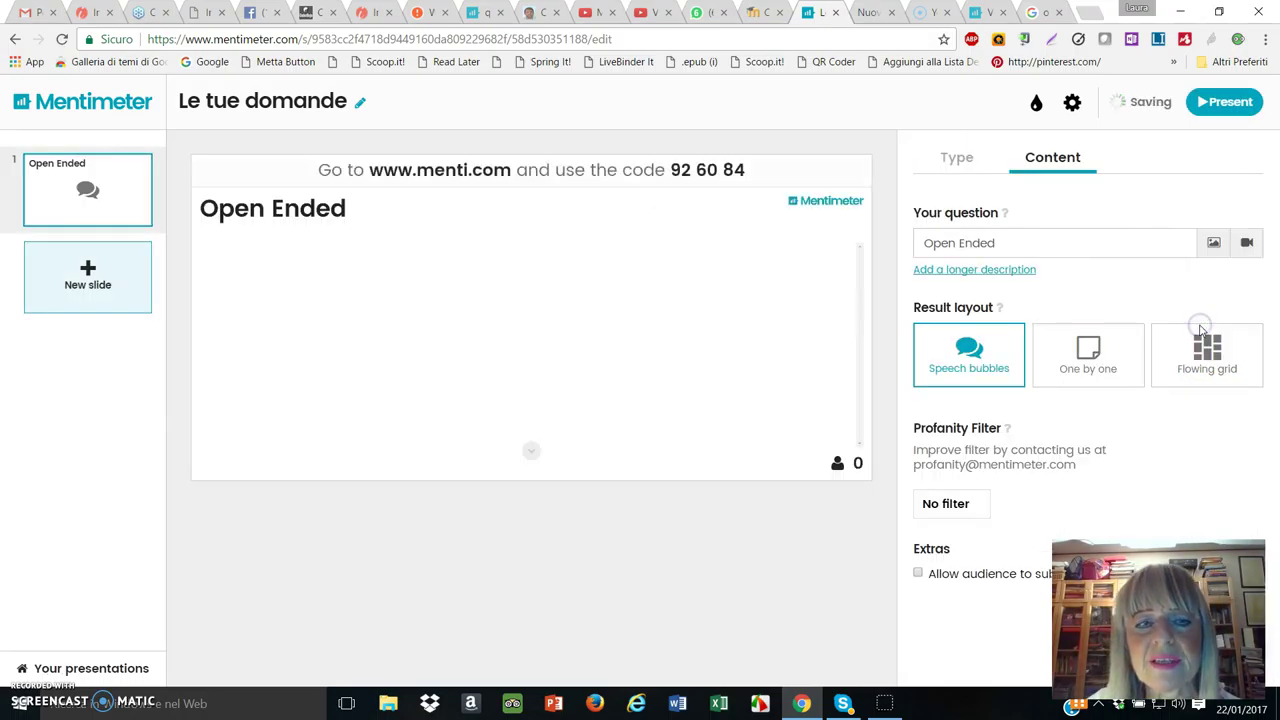
click(378, 411)
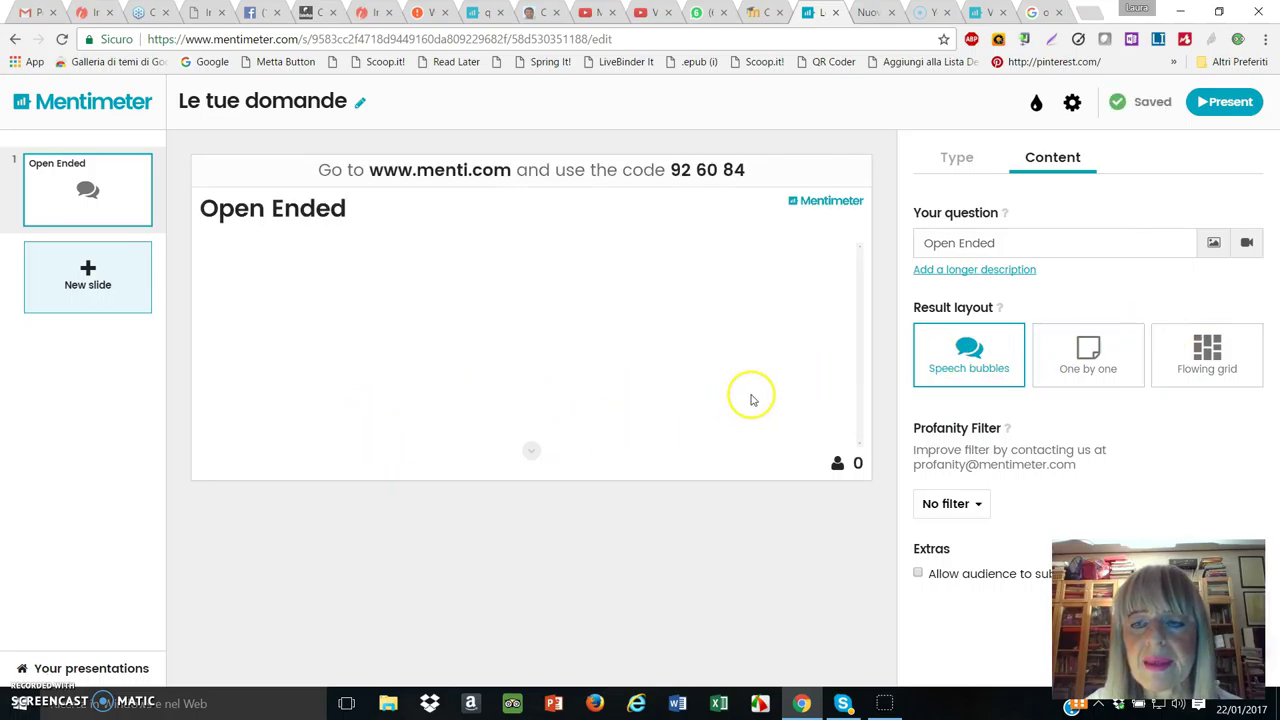
Set the open ended question to "Scrivi la tua domanda" and allow the audience to submit more than once
click(1009, 244)
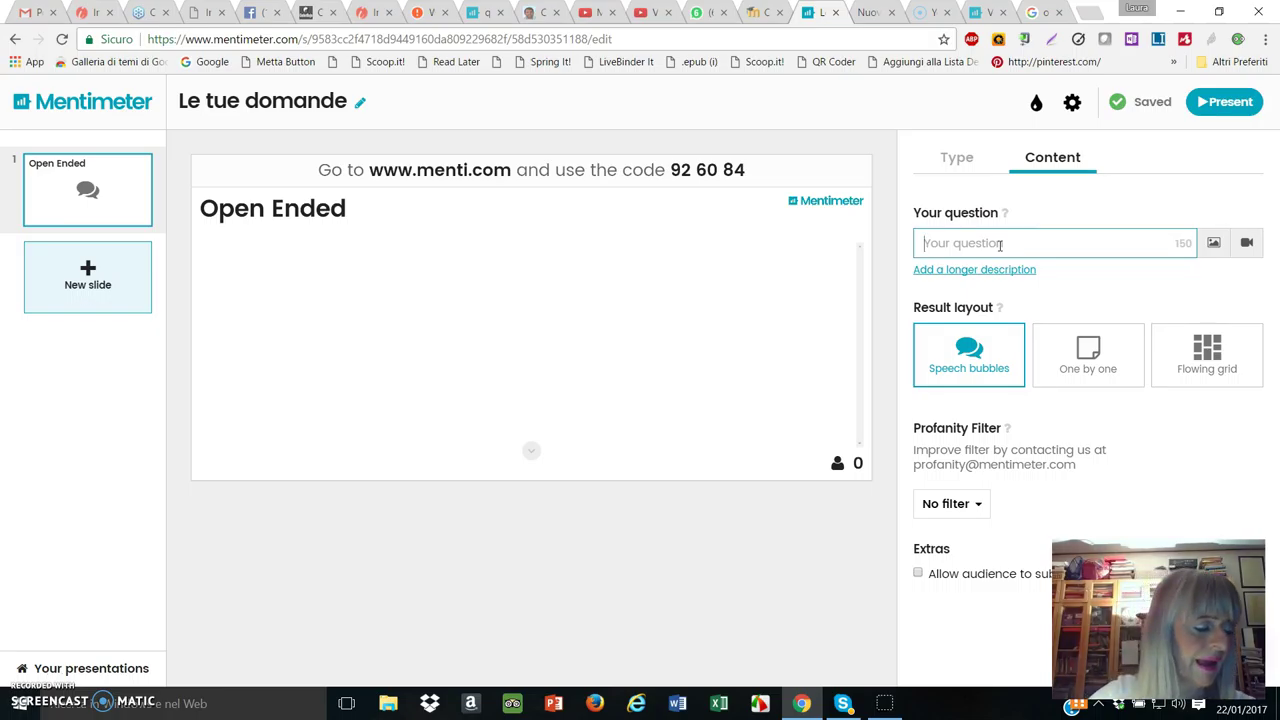
text(Scrivi la tua domanda)
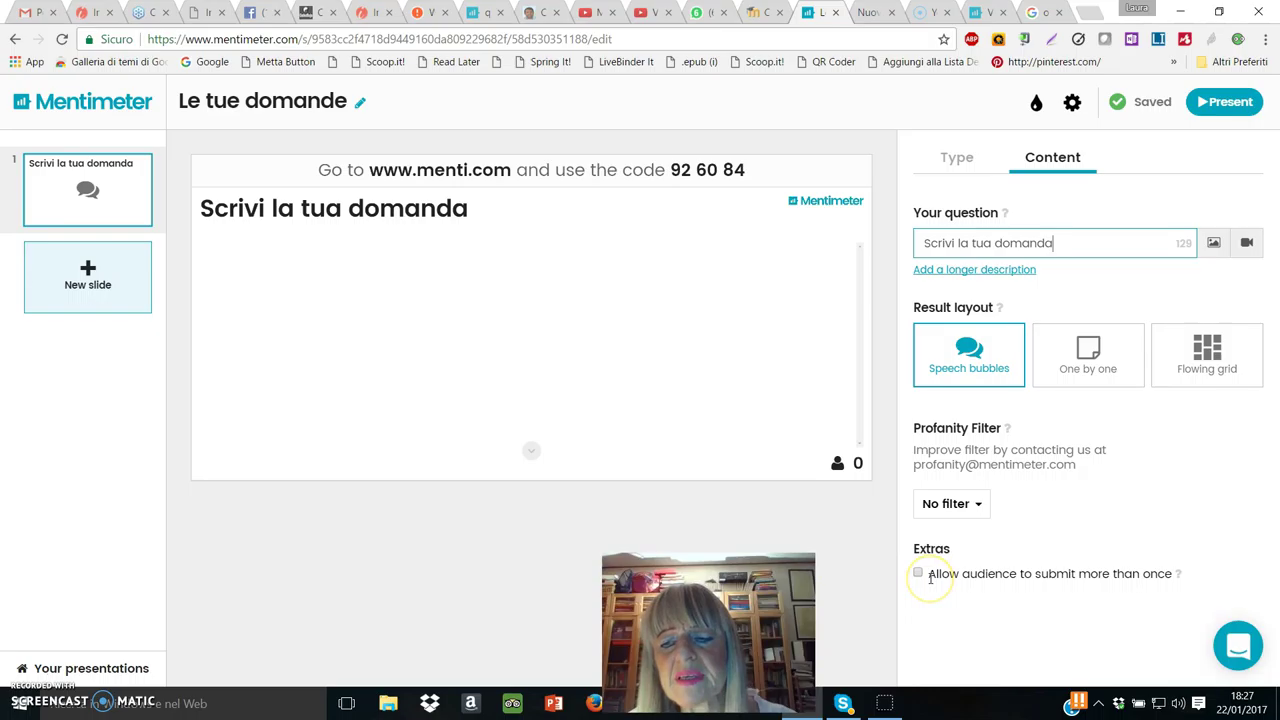
click(916, 575)
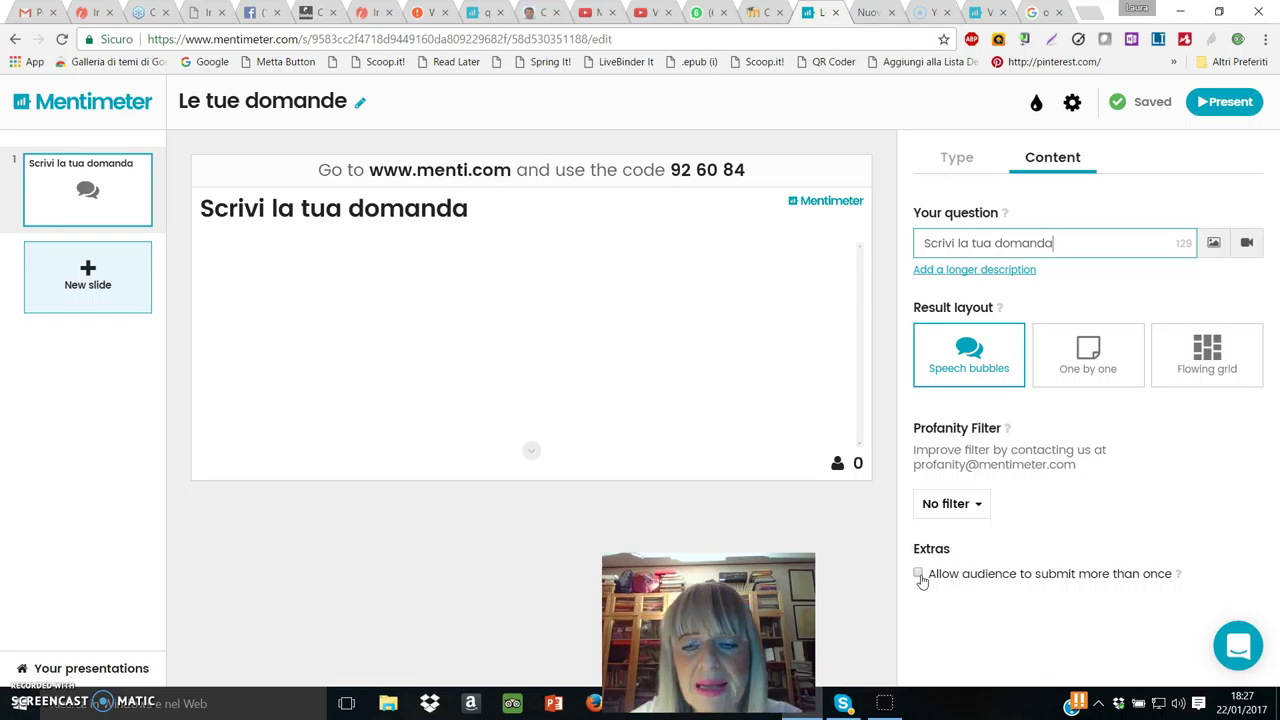
click(918, 574)
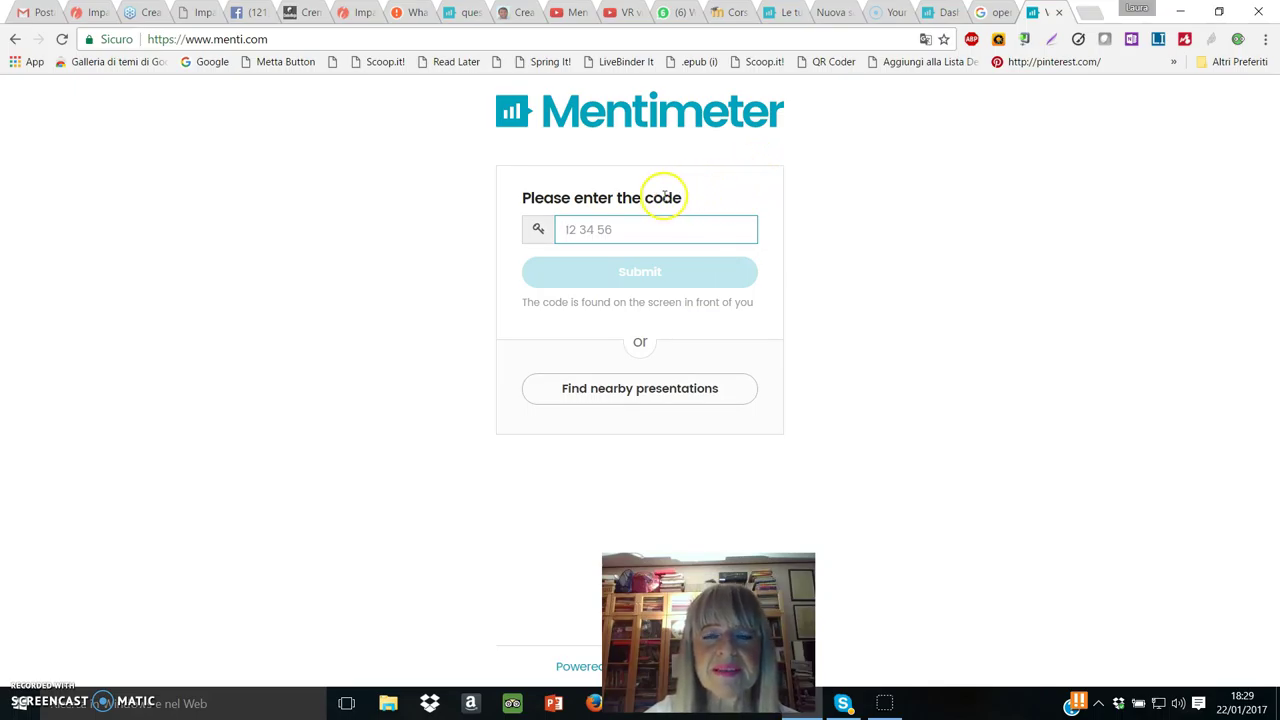
Enter the voting code of the "Le tue domande" presentation on menti.com and submit it
click(531, 230)
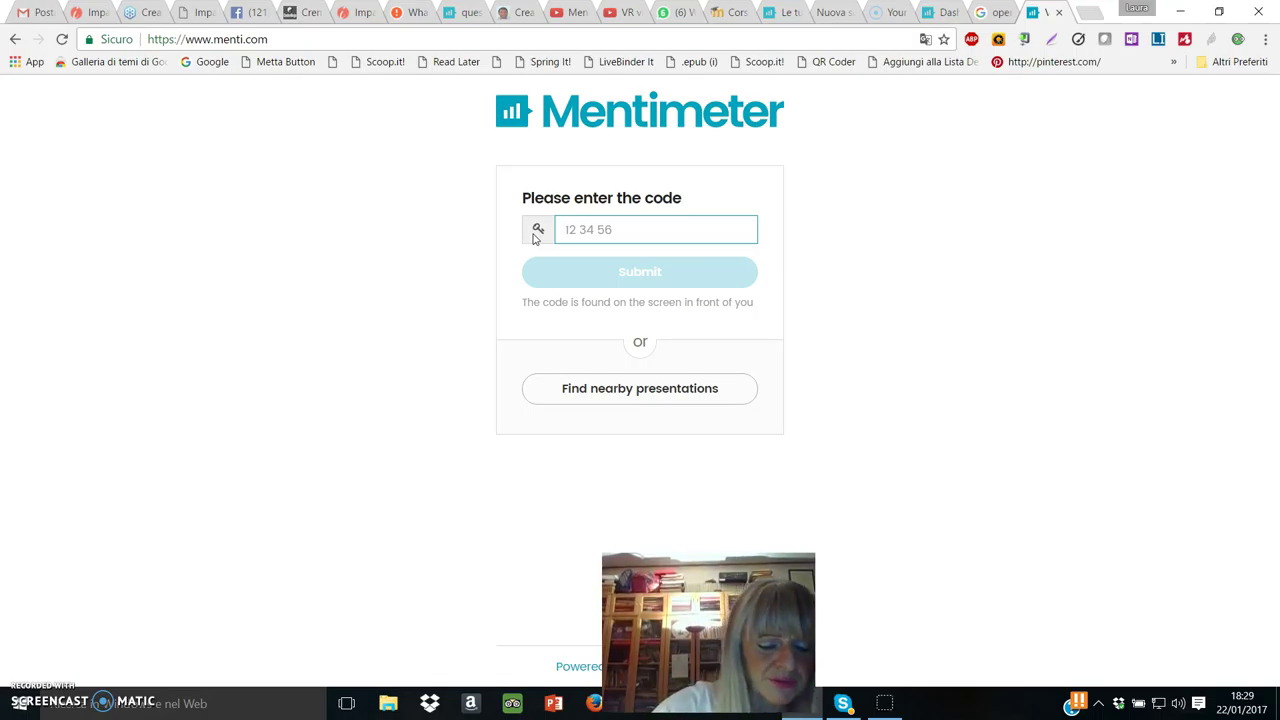
text(92)
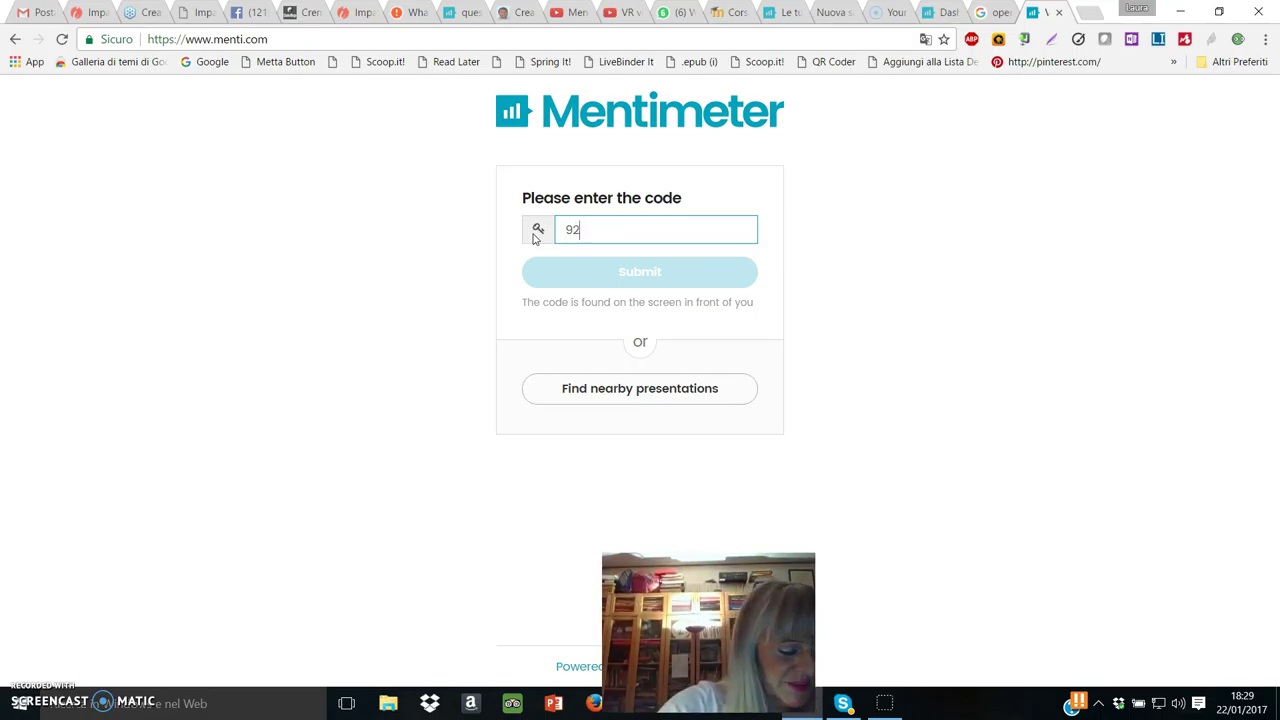
text(6084)
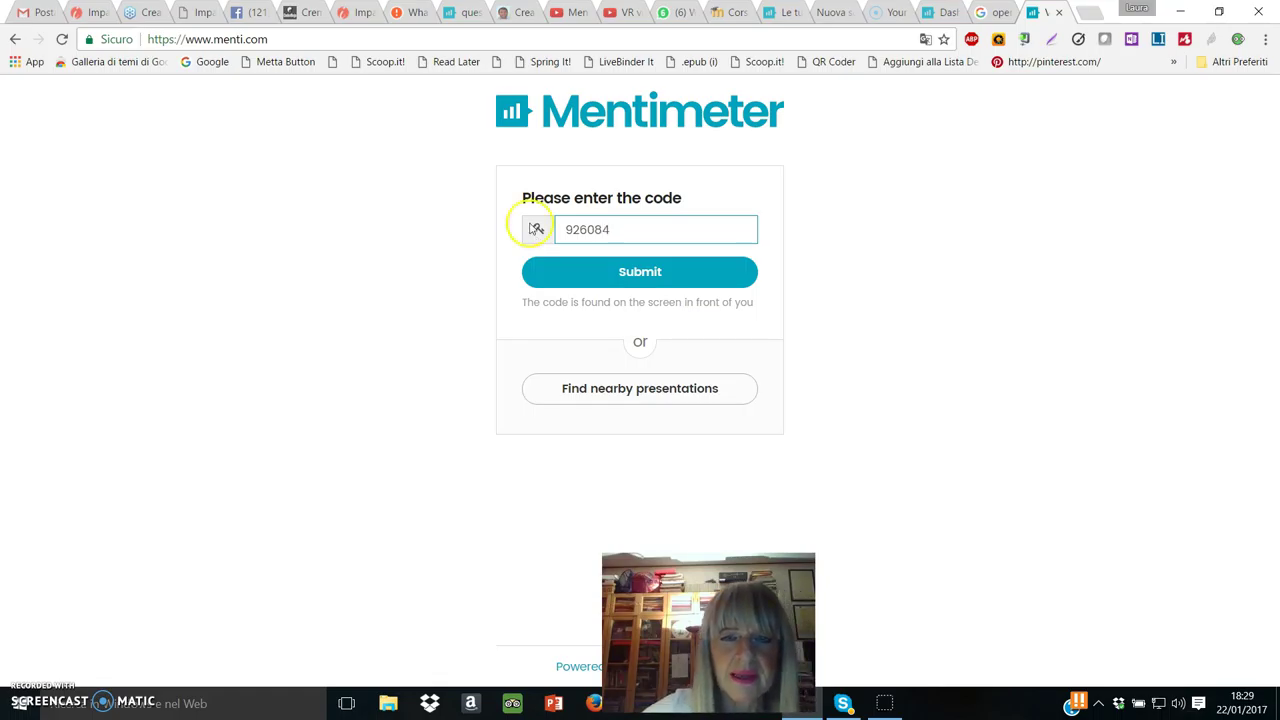
click(634, 276)
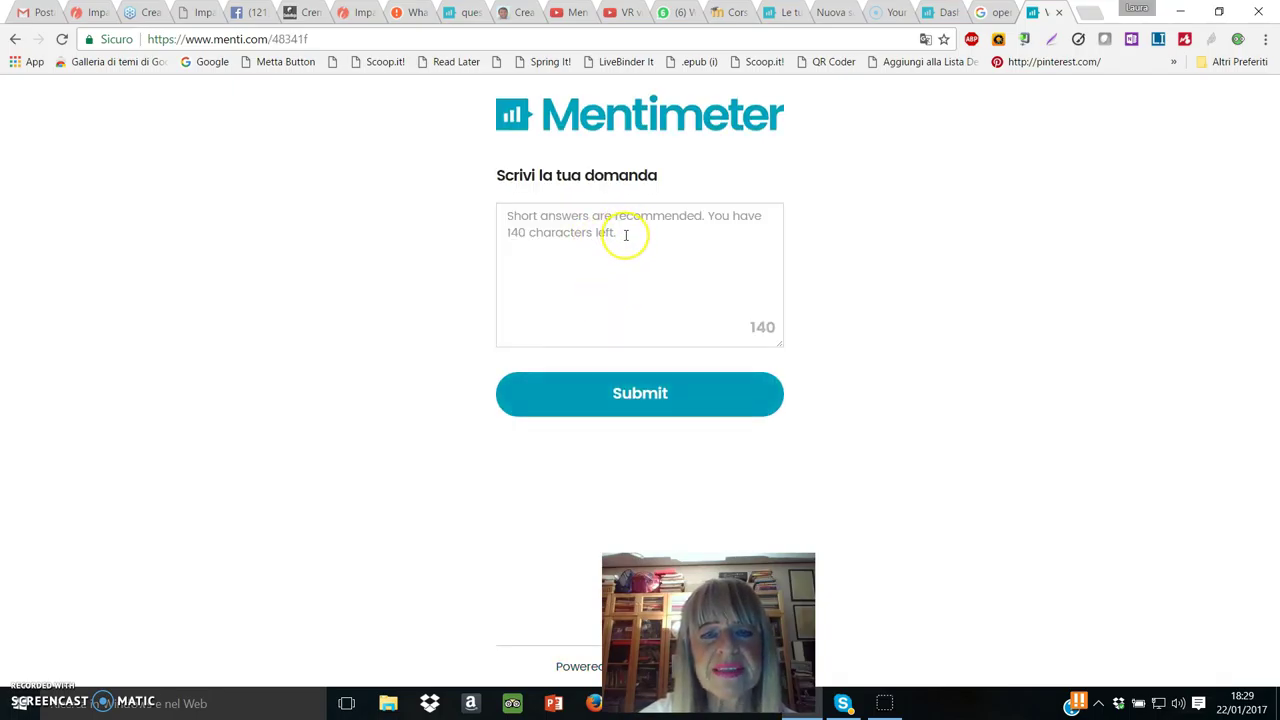
Submit "Come costruire i gruppi di lavoro?" as the participant's answer and continue without entering another question
click(626, 235)
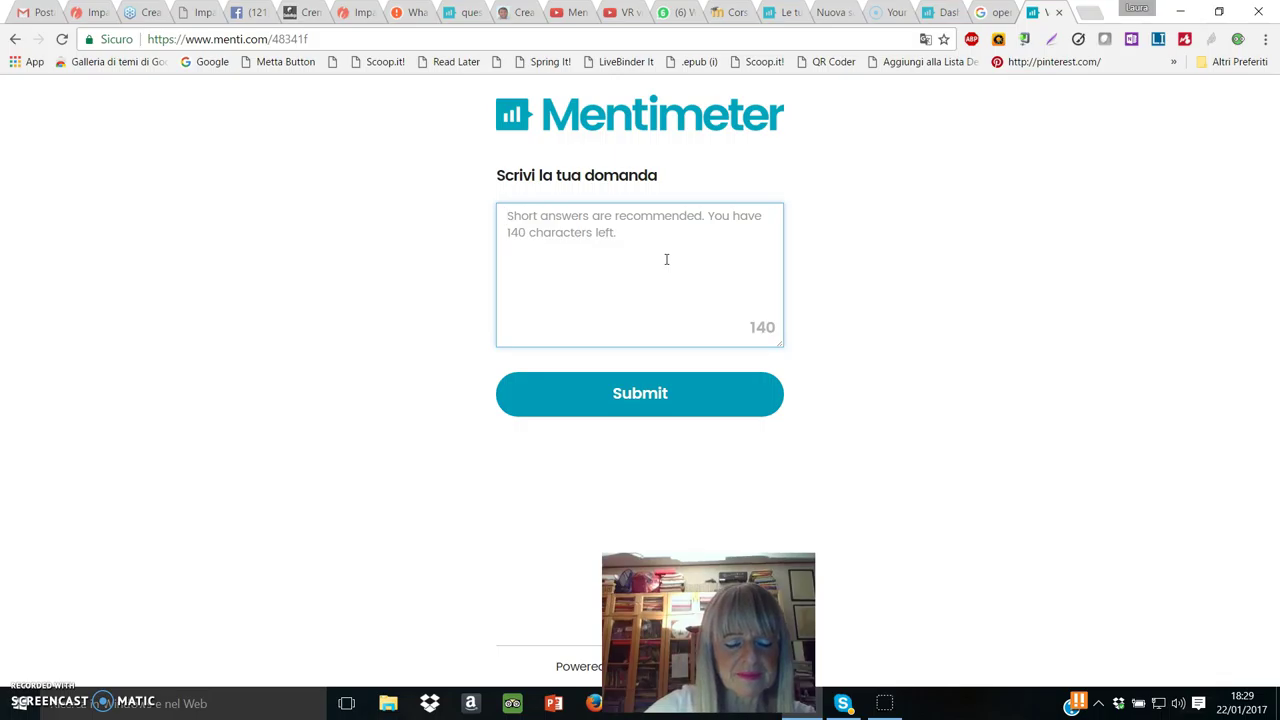
text(Co)
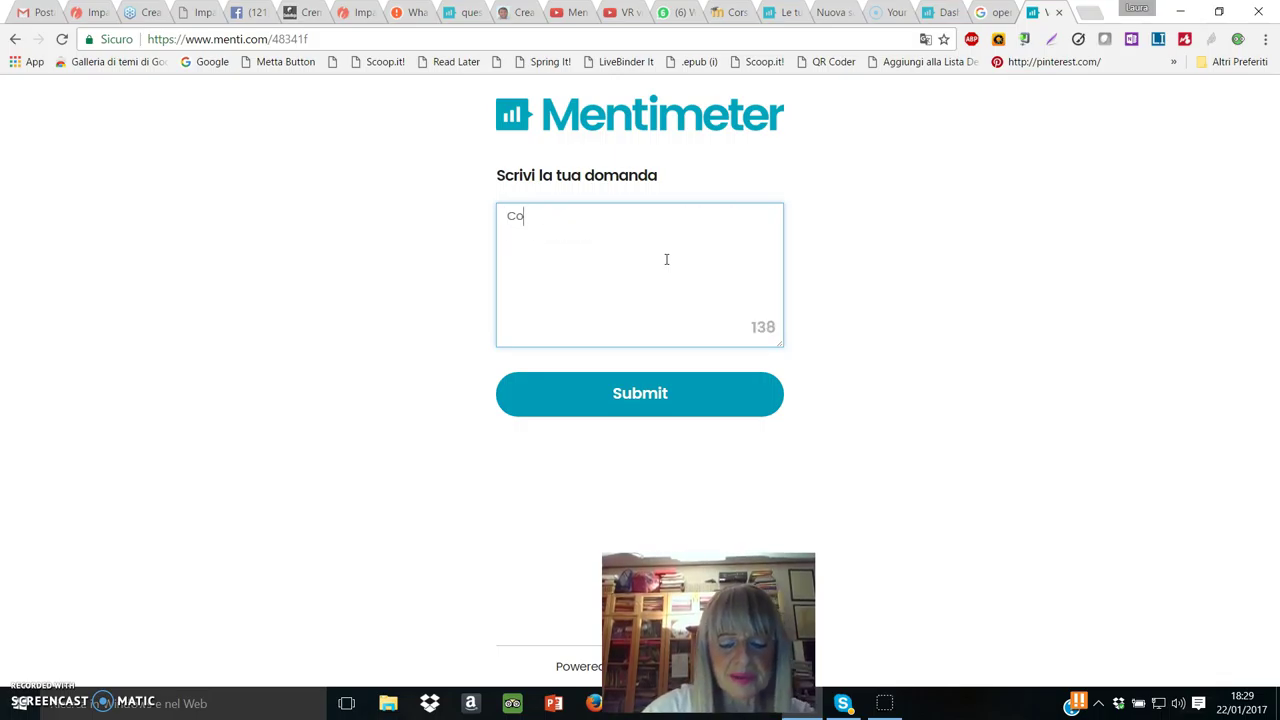
text(me costruire i gruppi di lavoro)
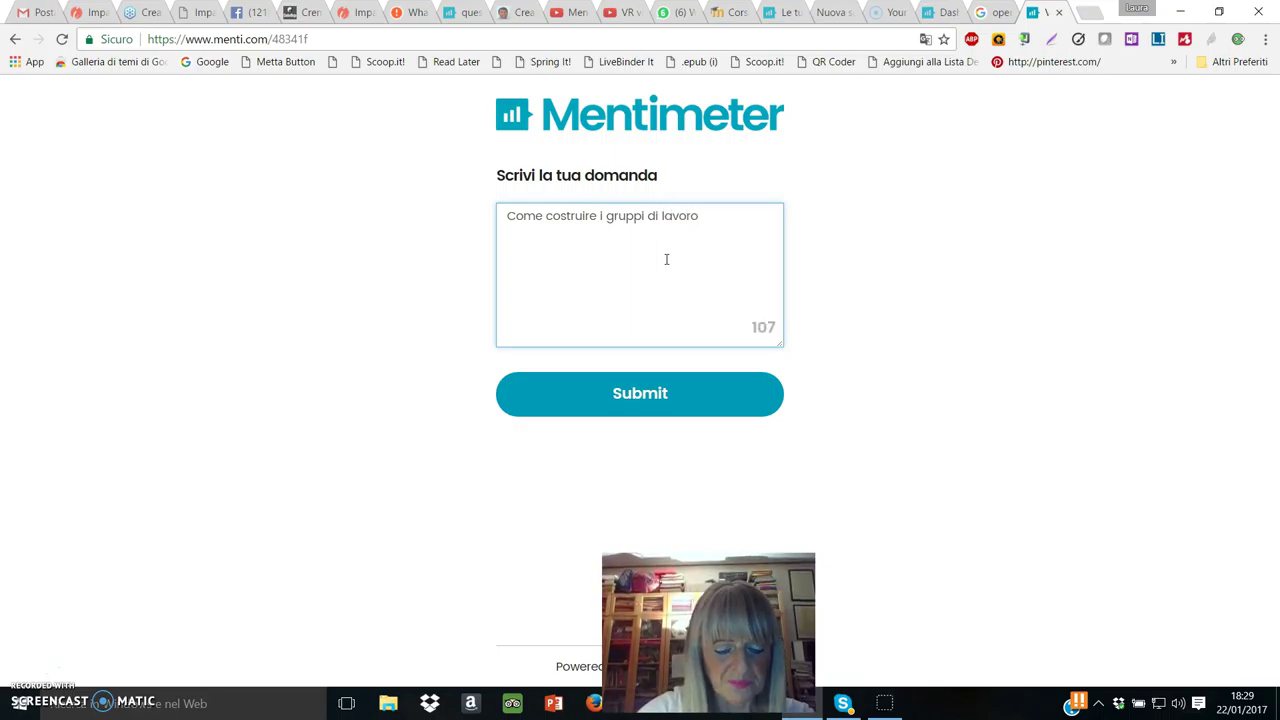
text(?)
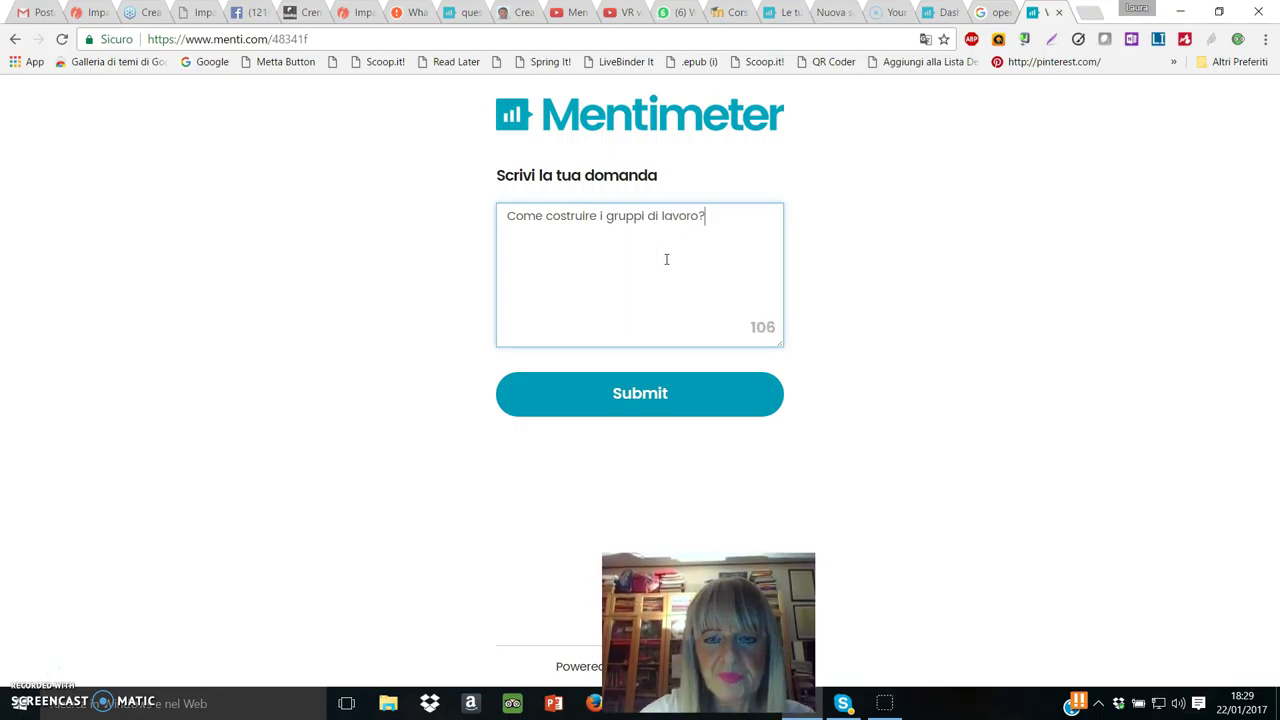
click(663, 405)
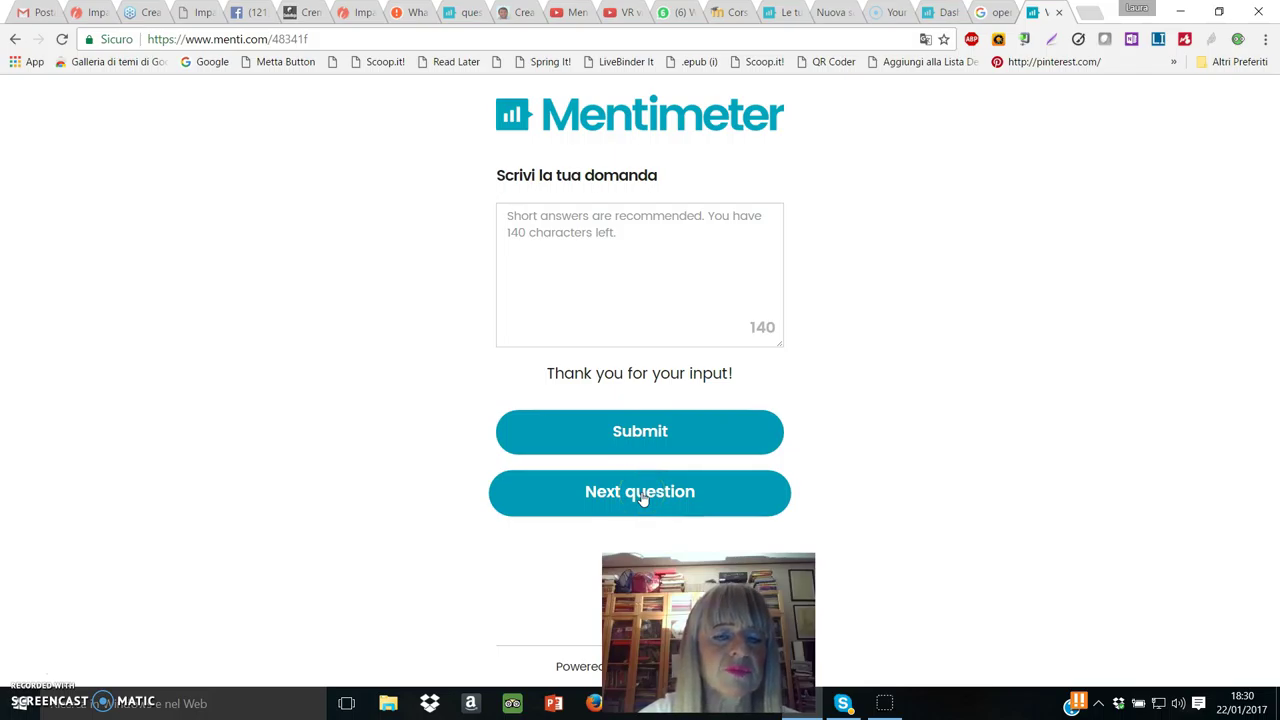
click(641, 432)
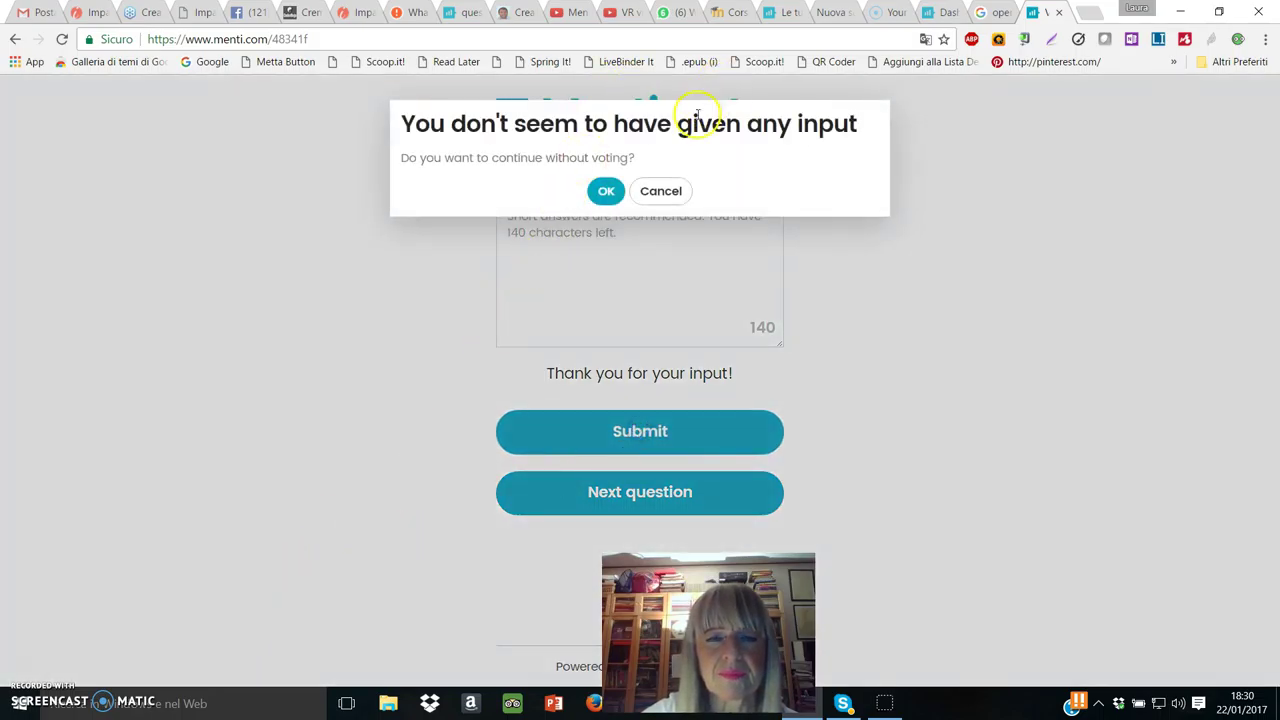
click(606, 195)
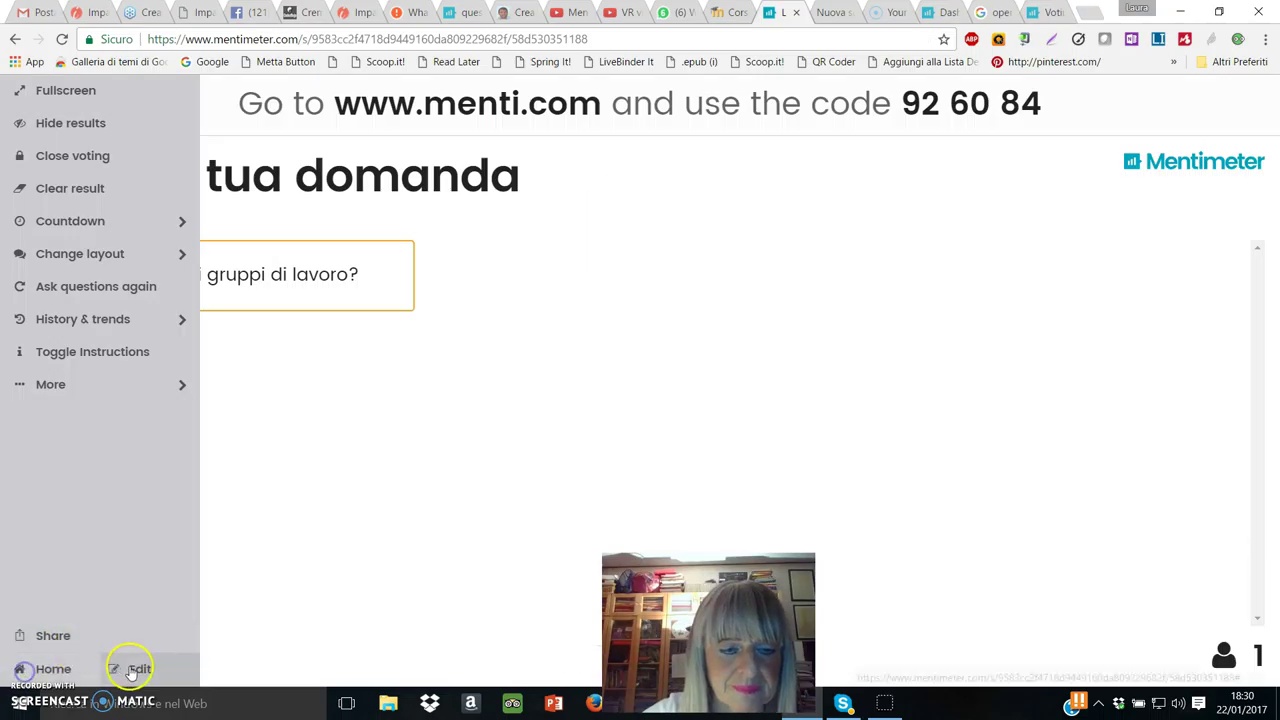
Open the "Le tue domande" presentation for editing, present it again and open the presentation options
click(132, 671)
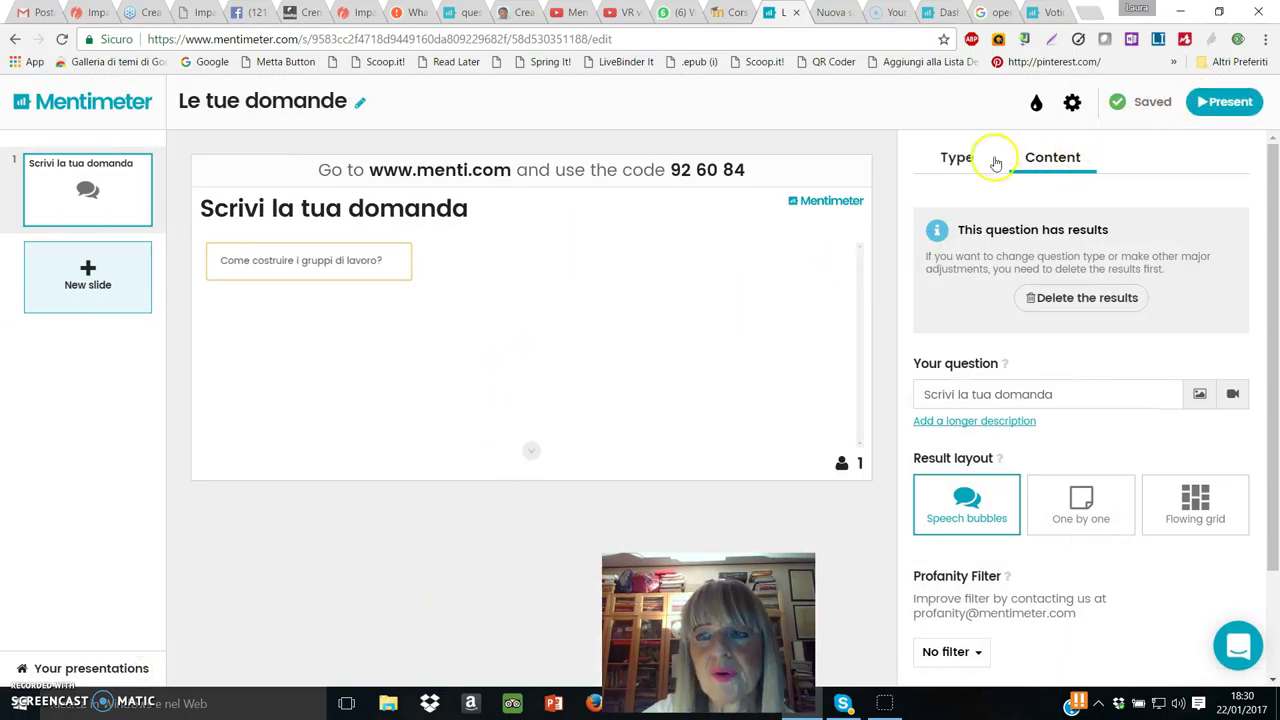
click(1236, 104)
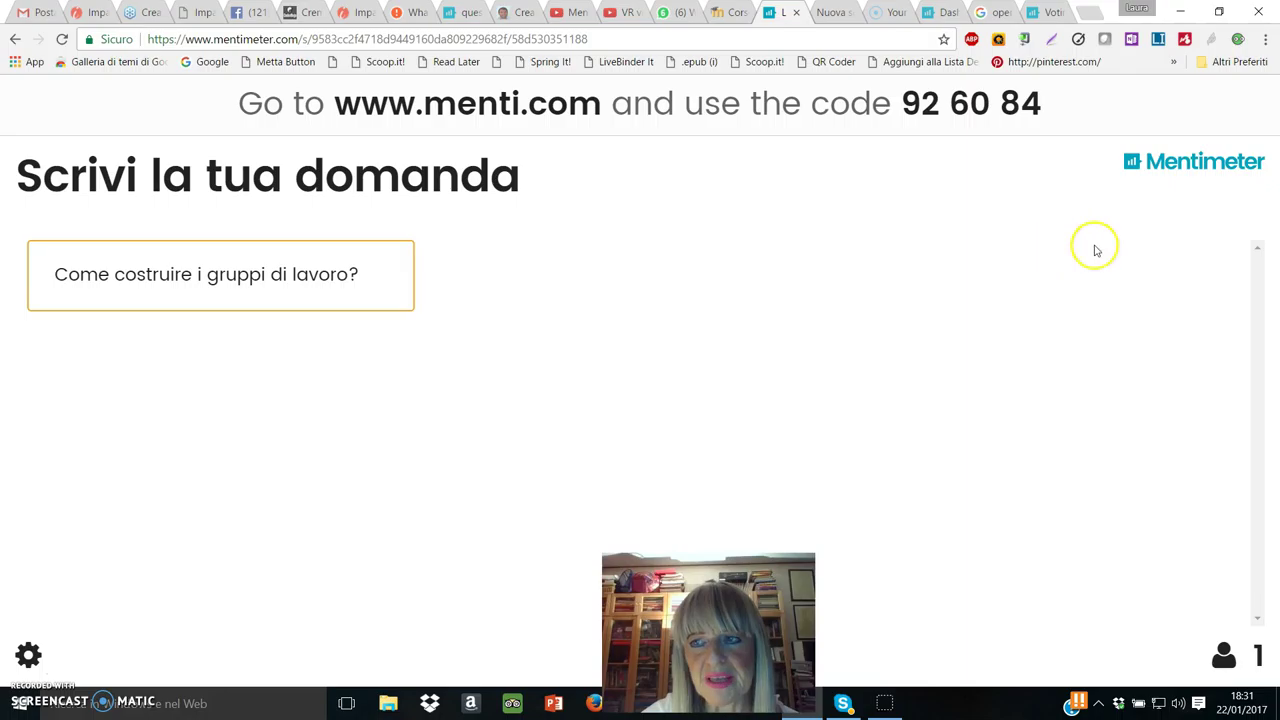
click(40, 667)
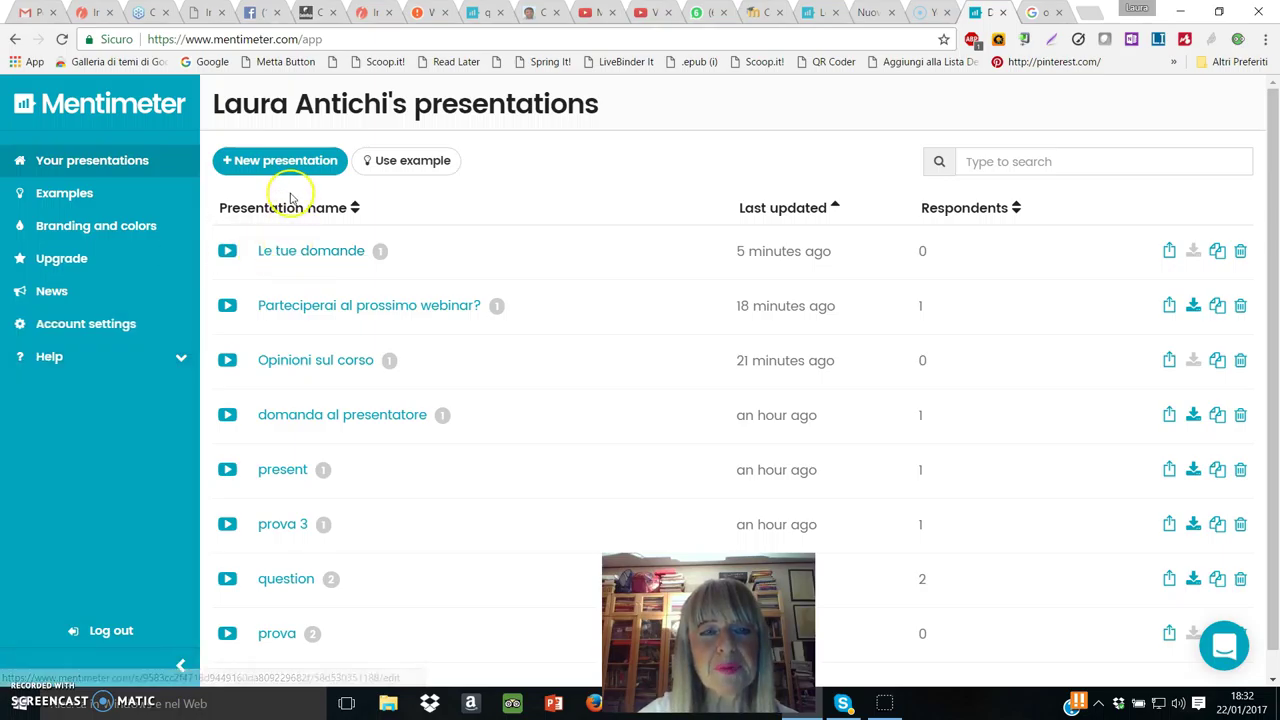
Create a new presentation named "Parole chiave" from the presentations overview
click(273, 165)
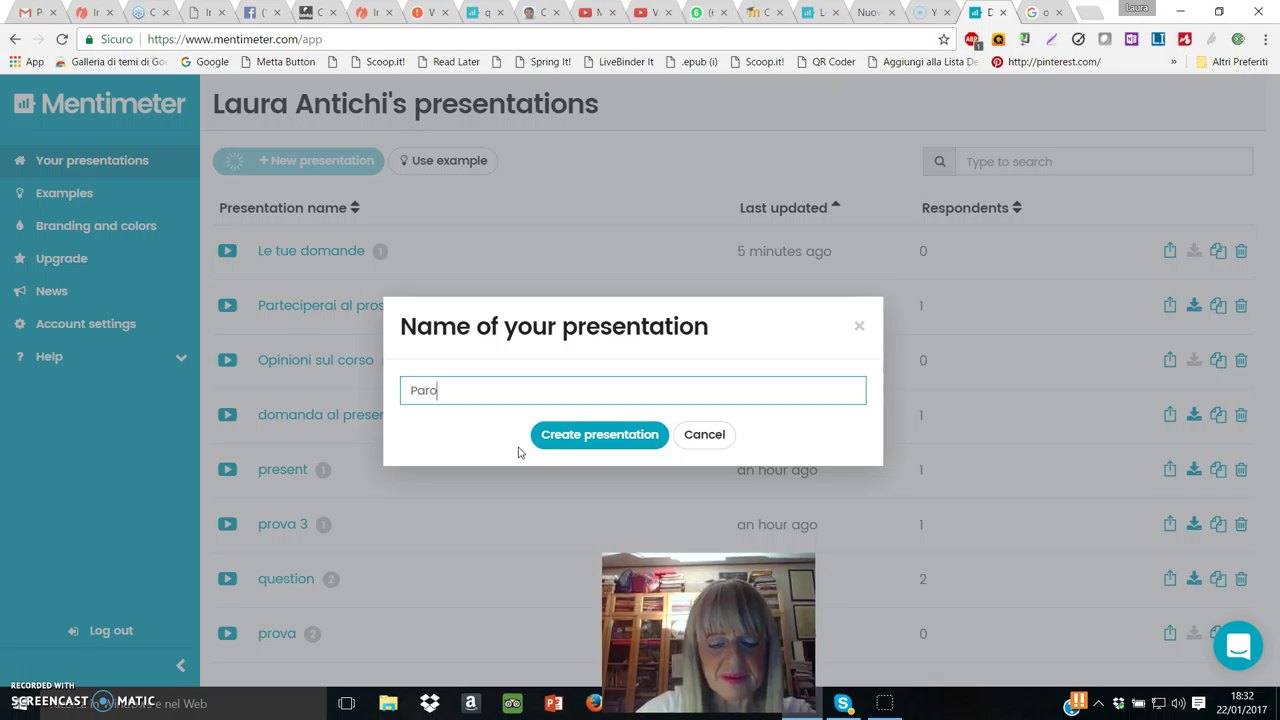
text(chiave)
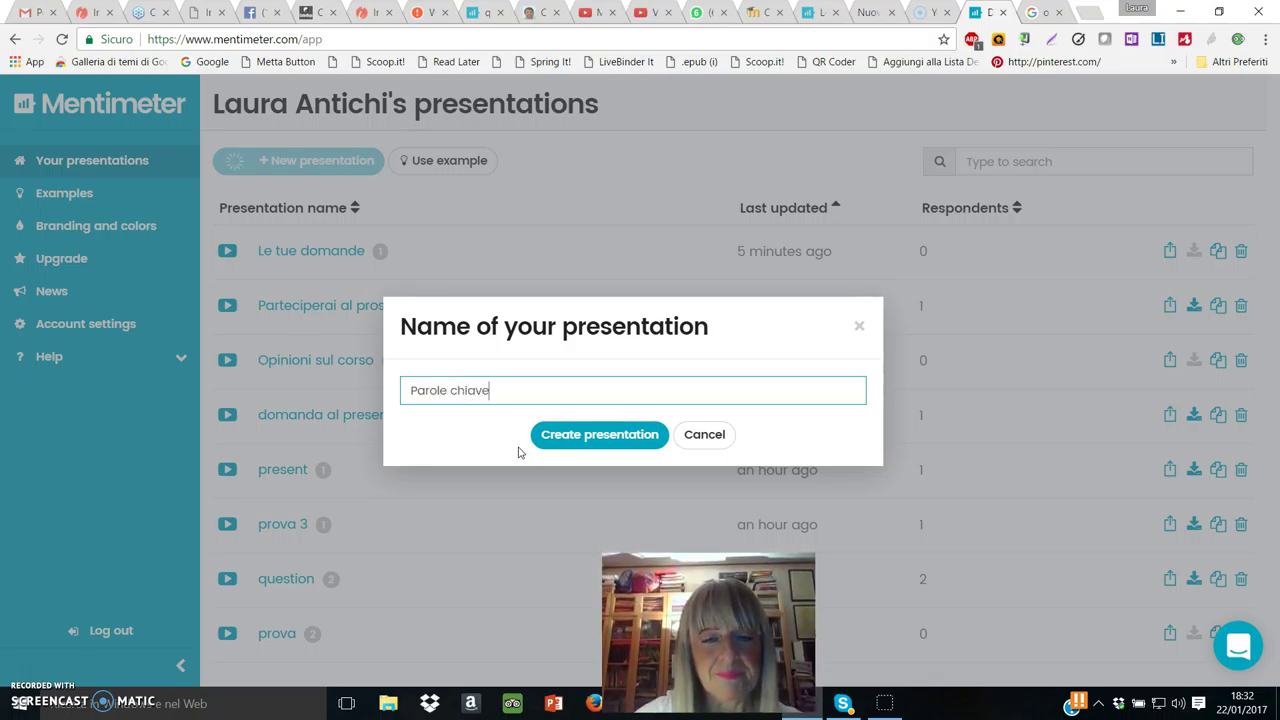
click(560, 437)
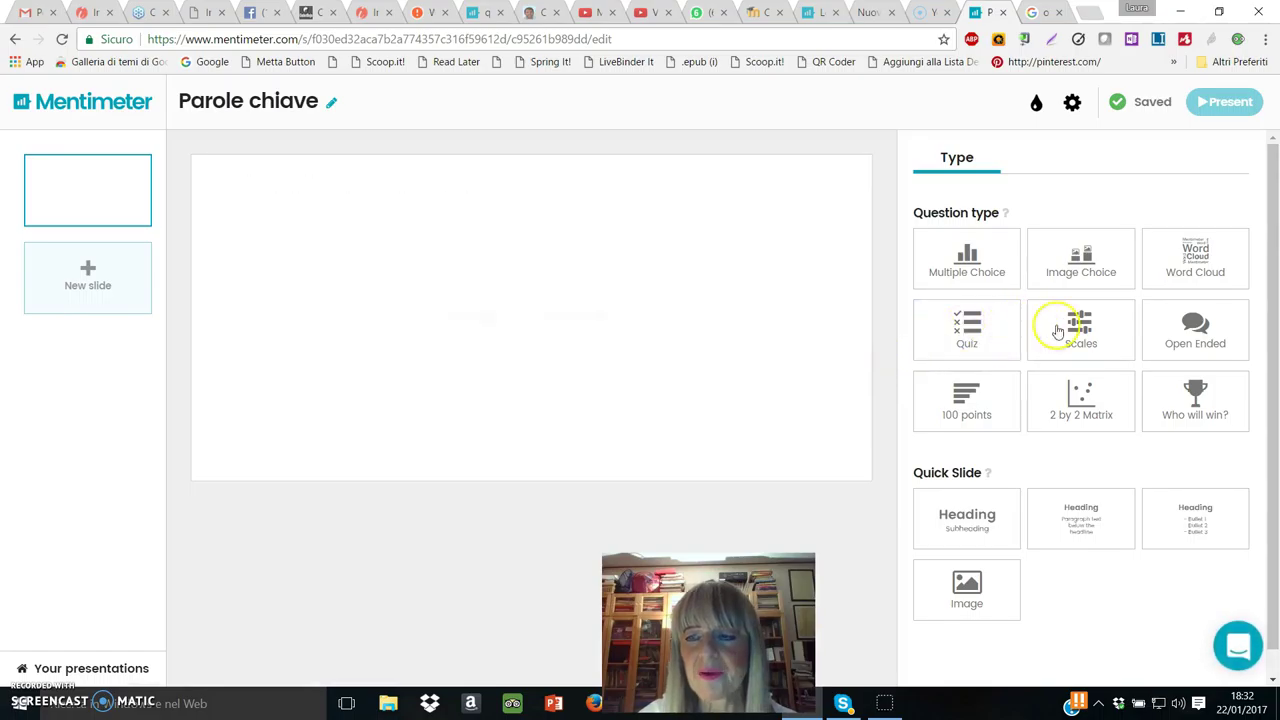
Make the first slide a Word Cloud with the question "Scrivi 3 parole chiave del corso" and 3 entries per voter
click(1193, 275)
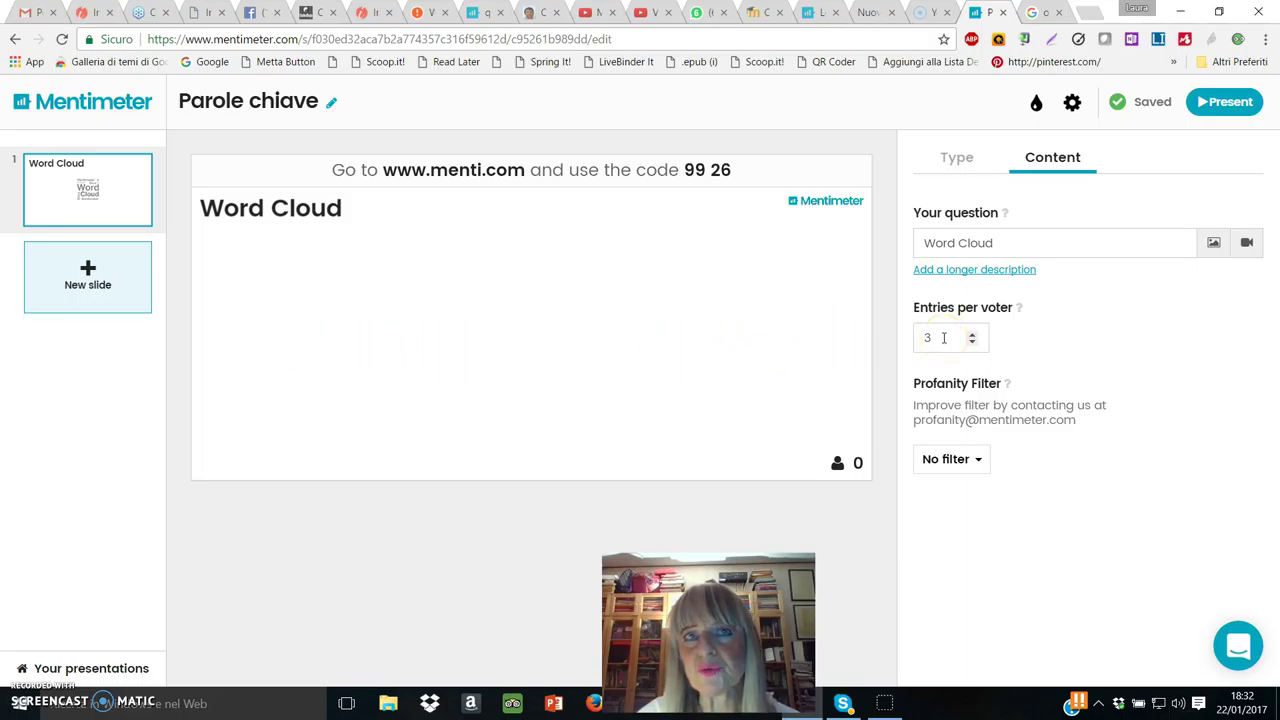
click(1001, 243)
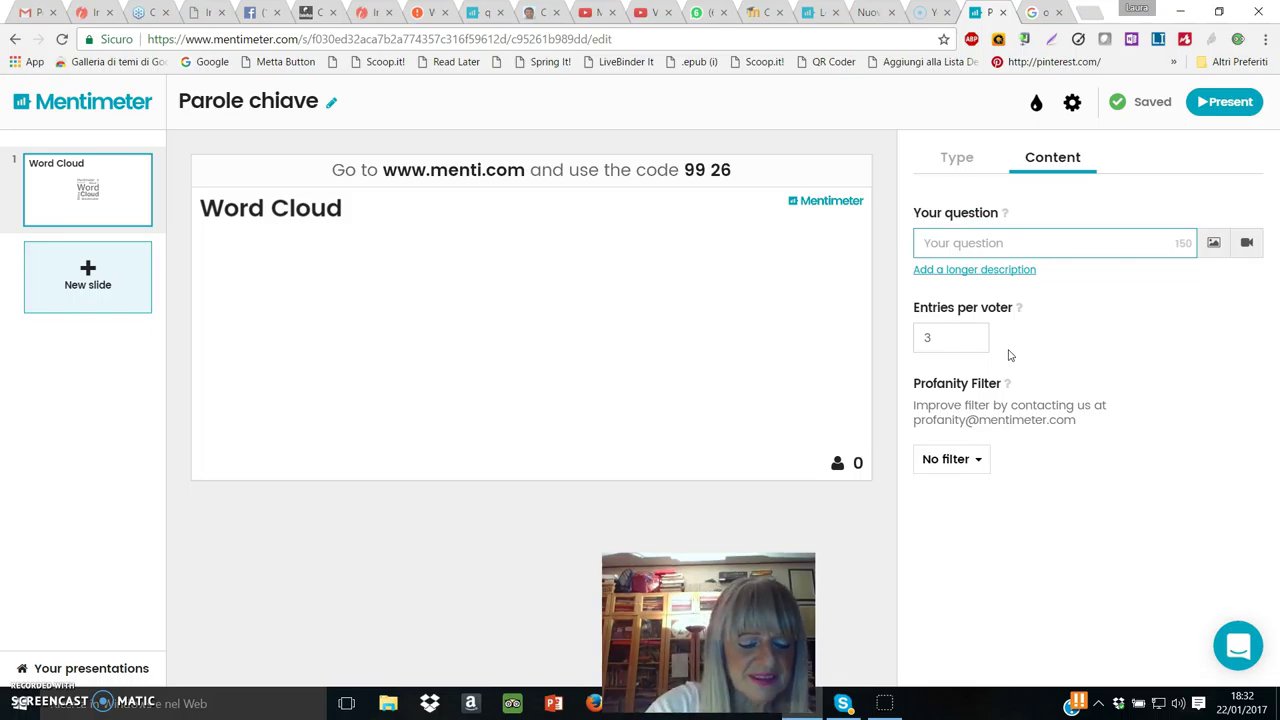
text(Sci)
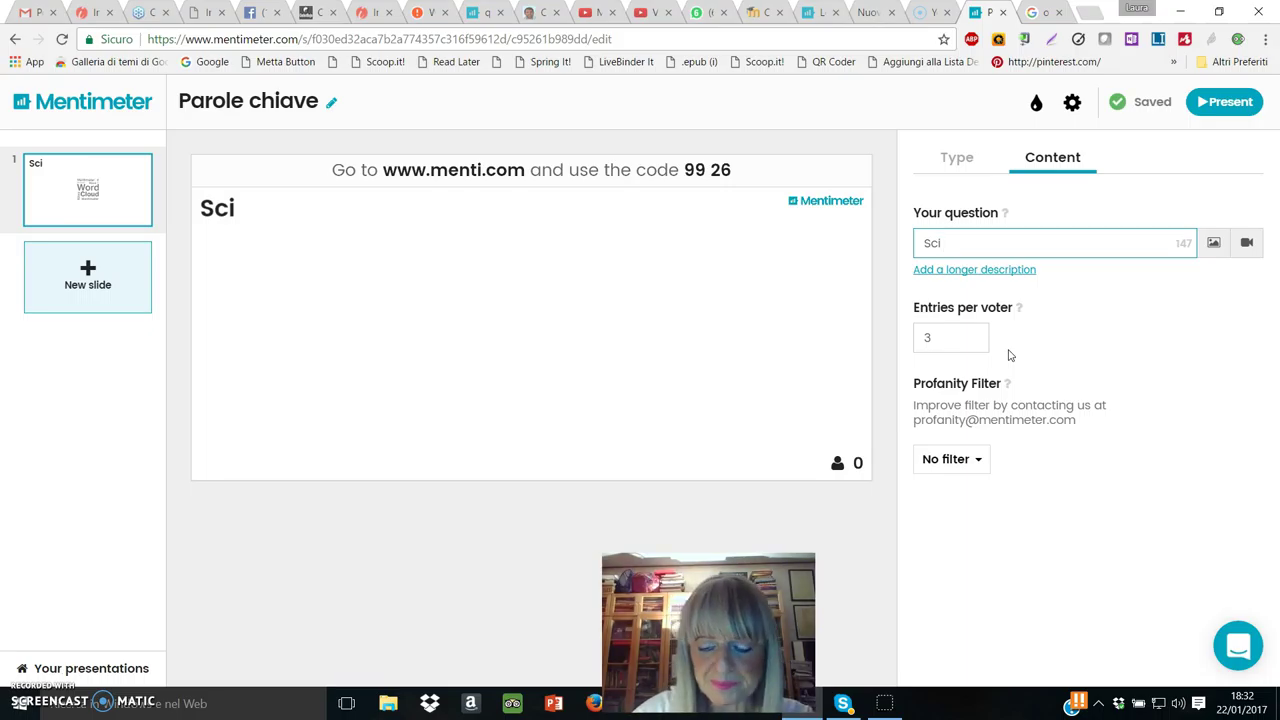
key(BackSpace)
text(riv)
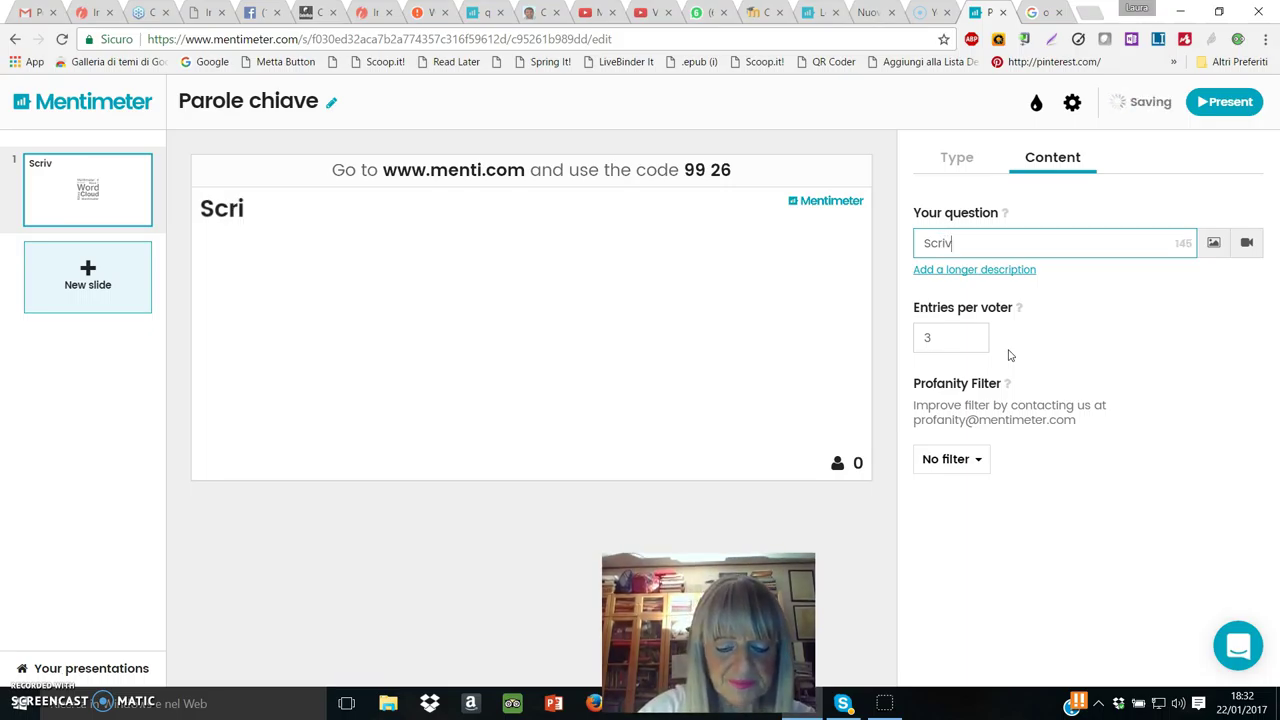
text(i 3 )
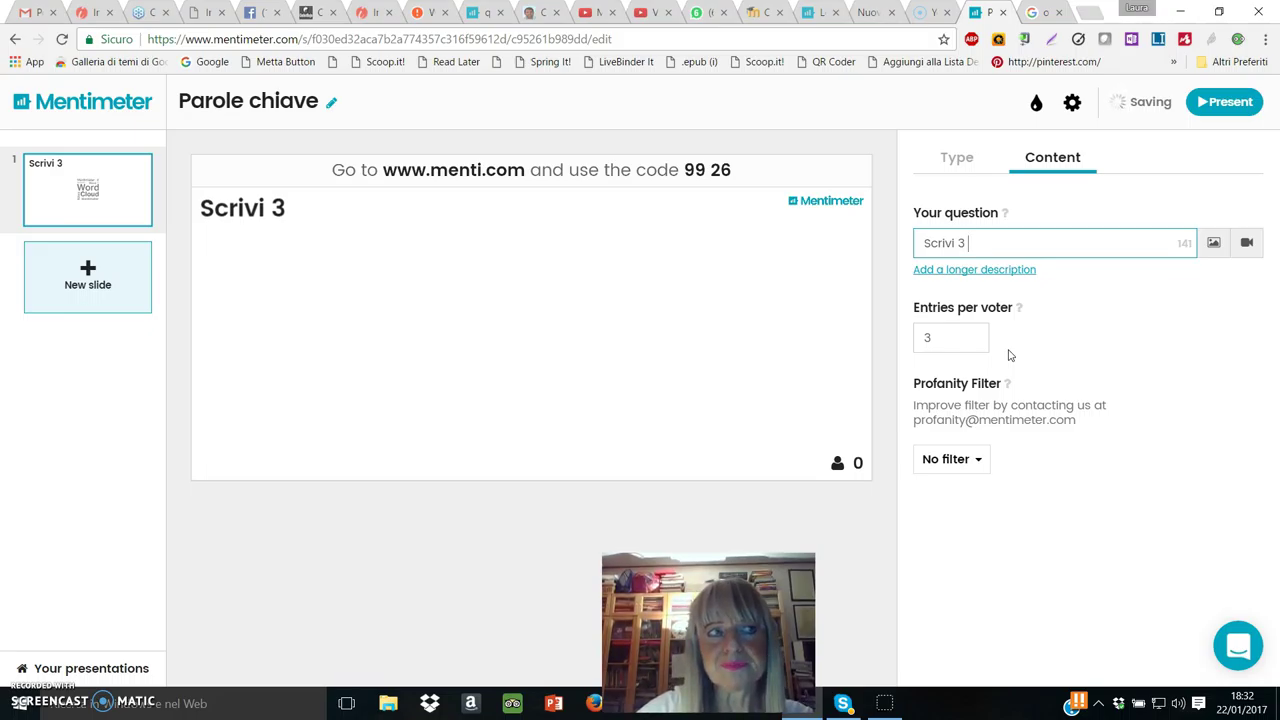
text(parole c)
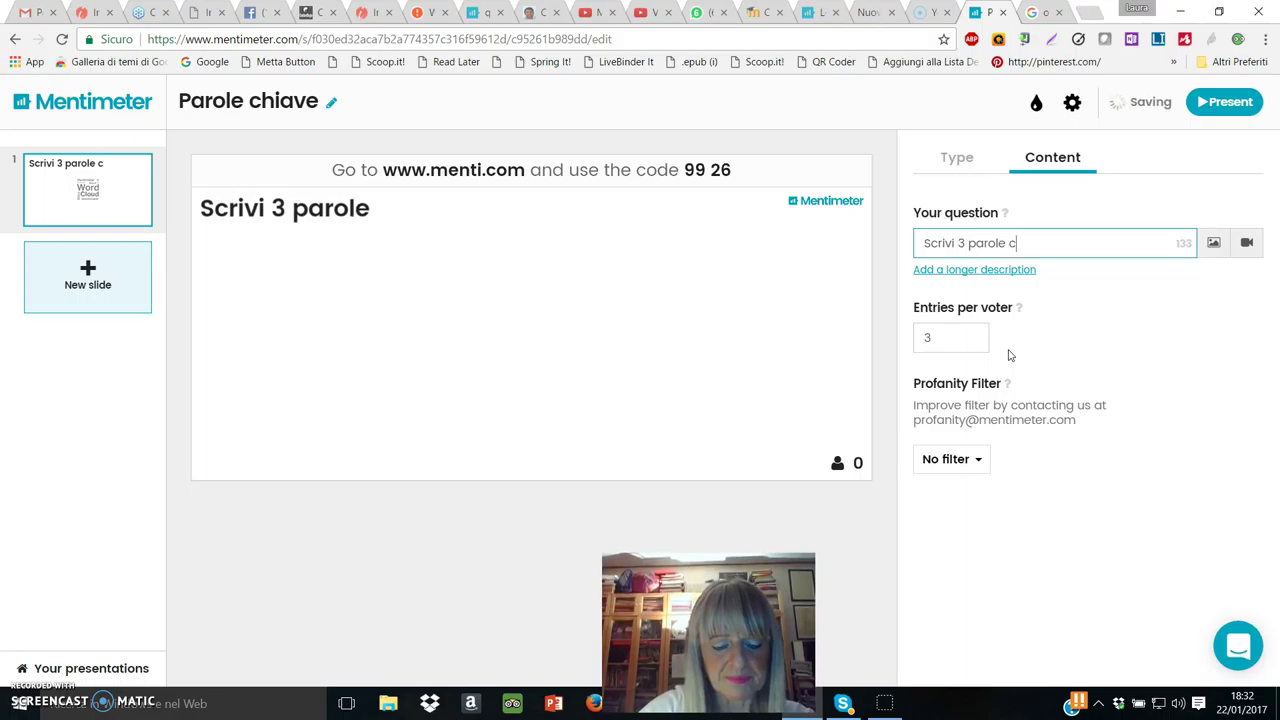
text(hive de)
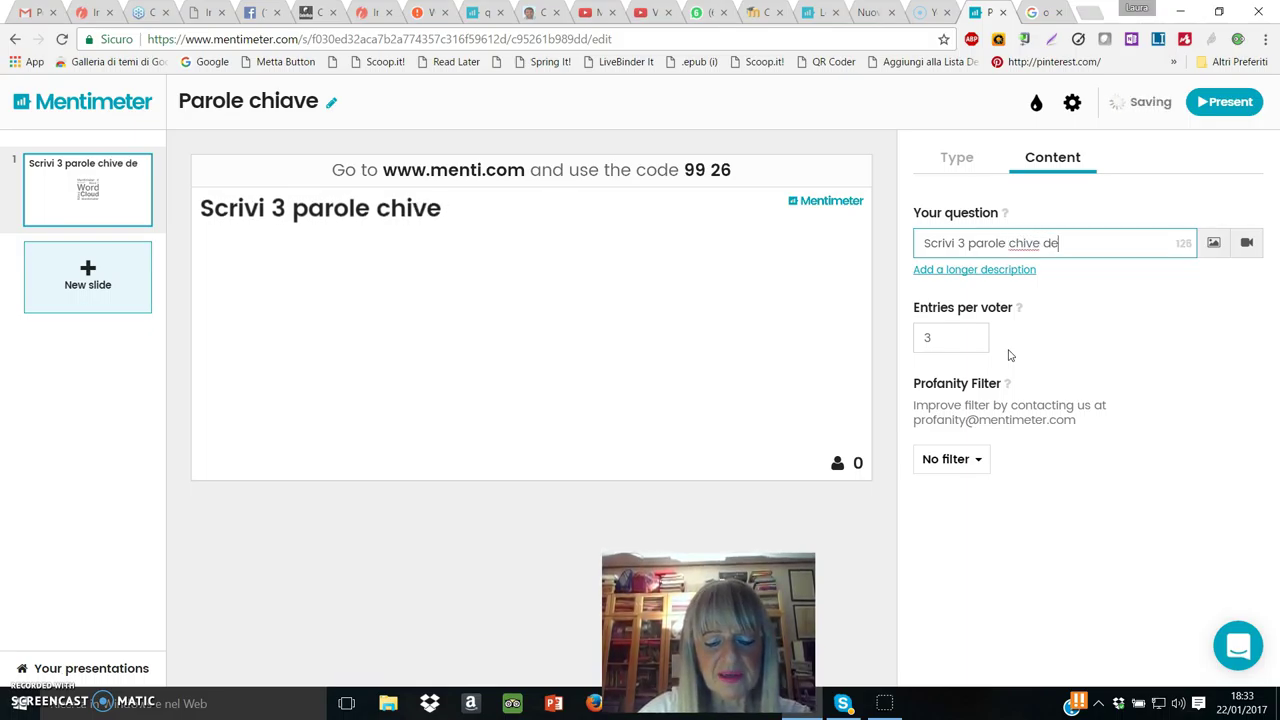
text(l corso)
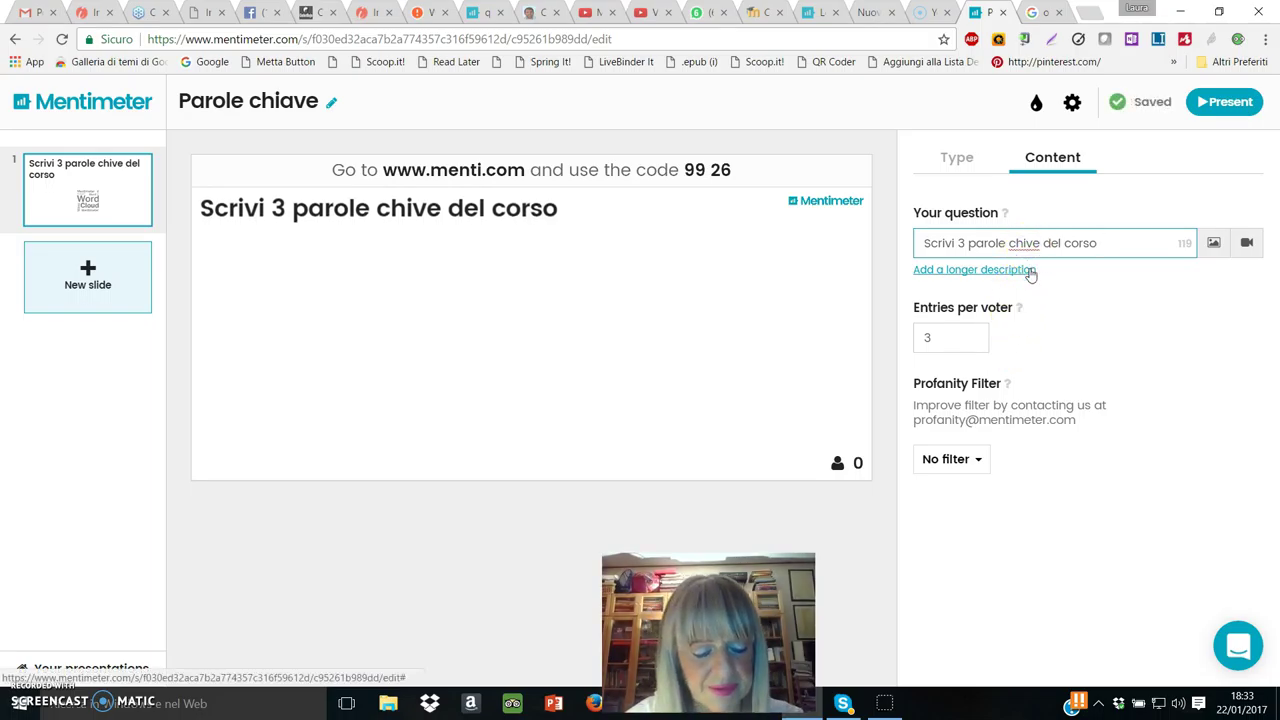
text(a)
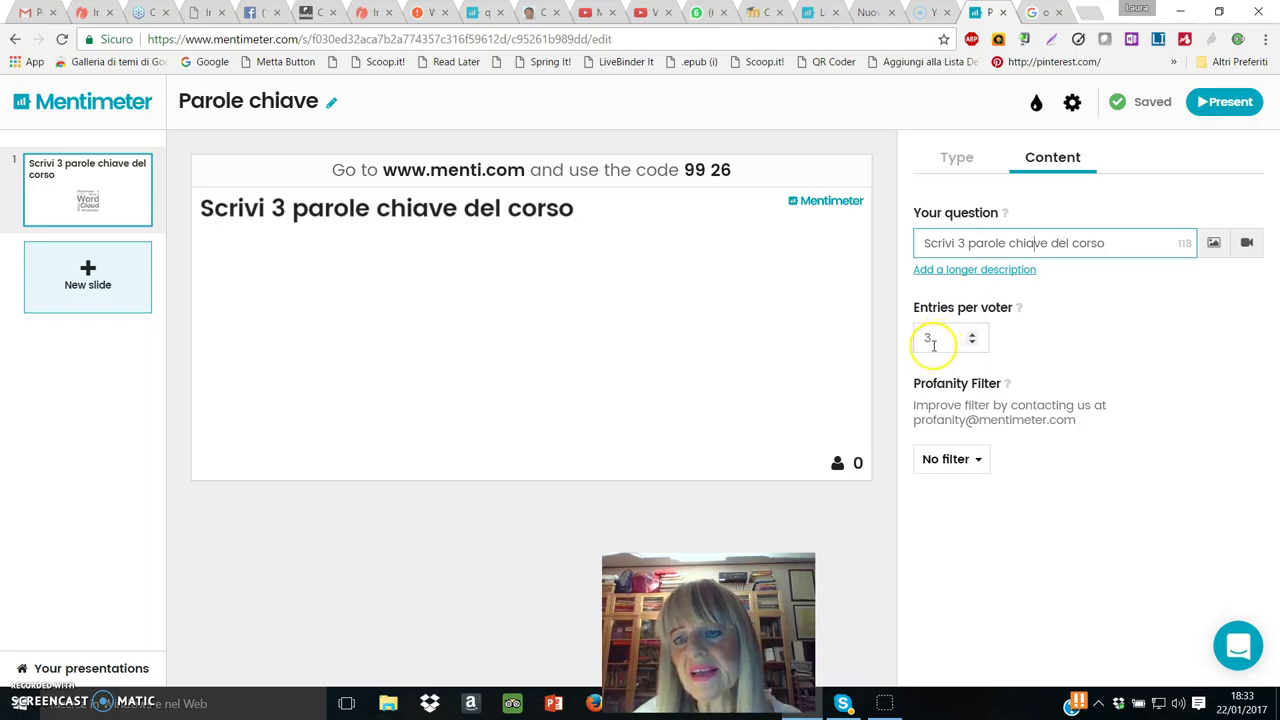
click(972, 341)
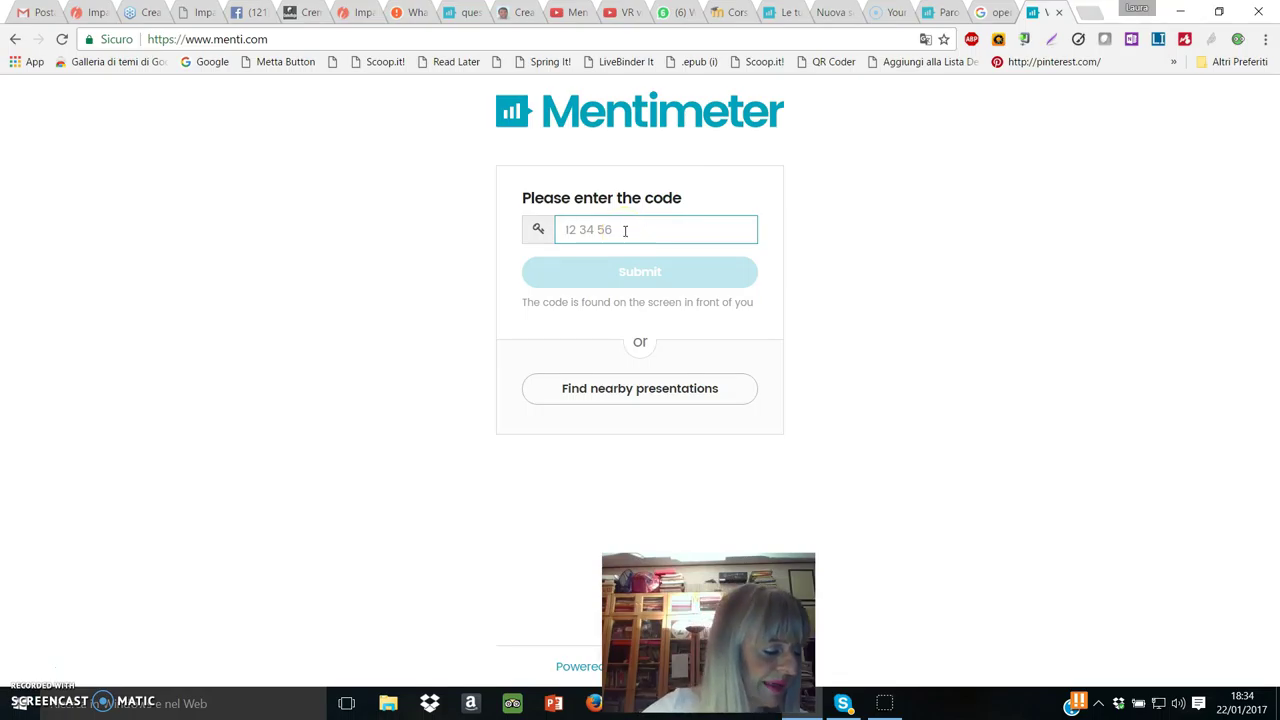
Enter the voting code of the "Parole chiave" presentation on menti.com and submit it
text(9)
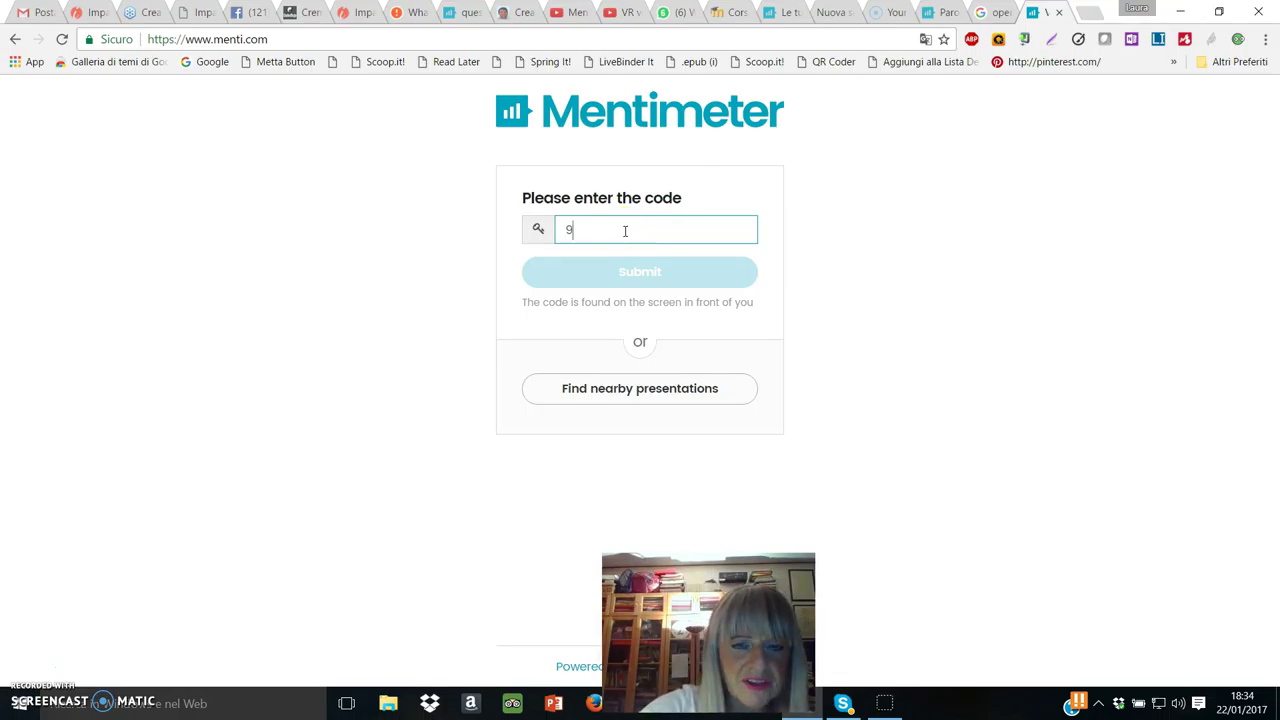
text(9)
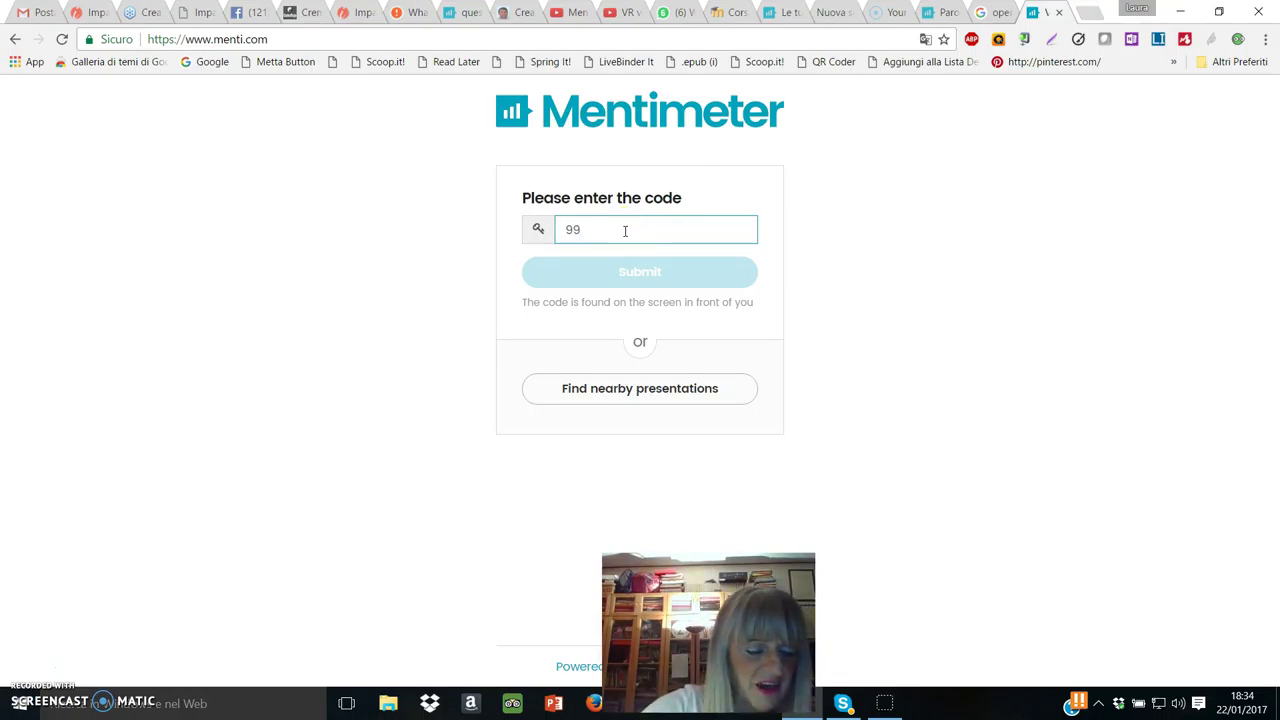
text(26)
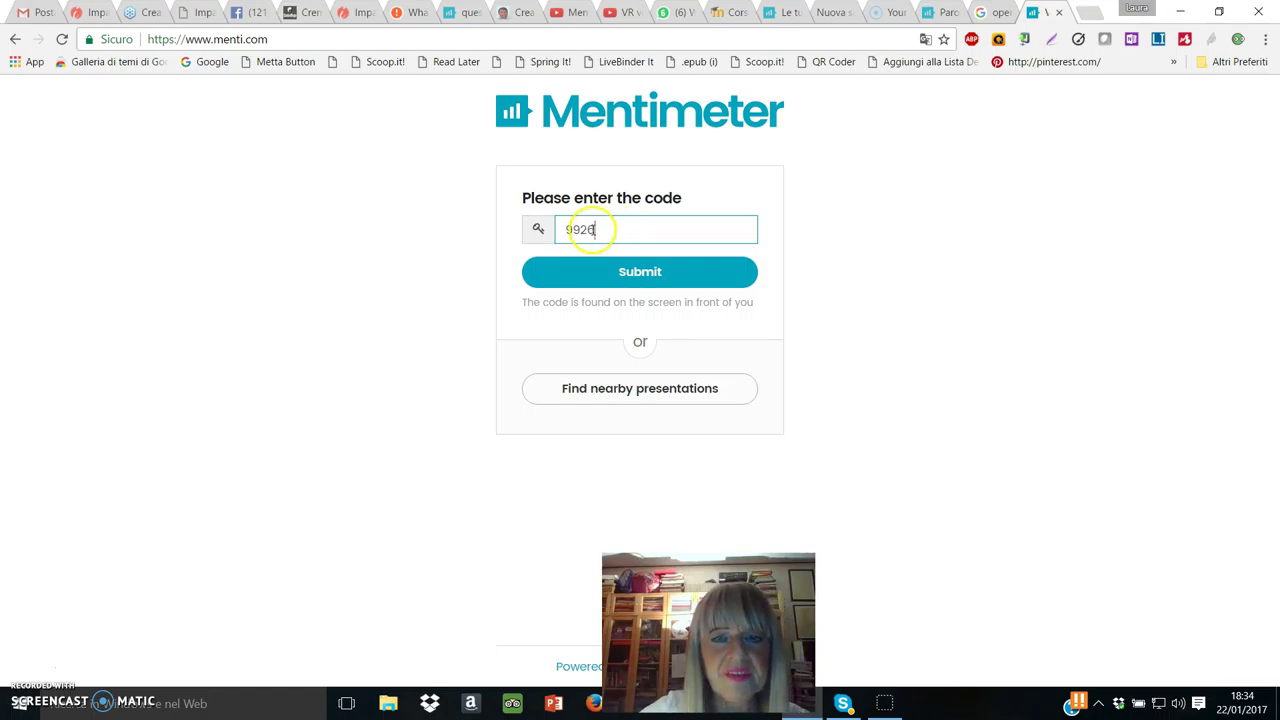
click(642, 276)
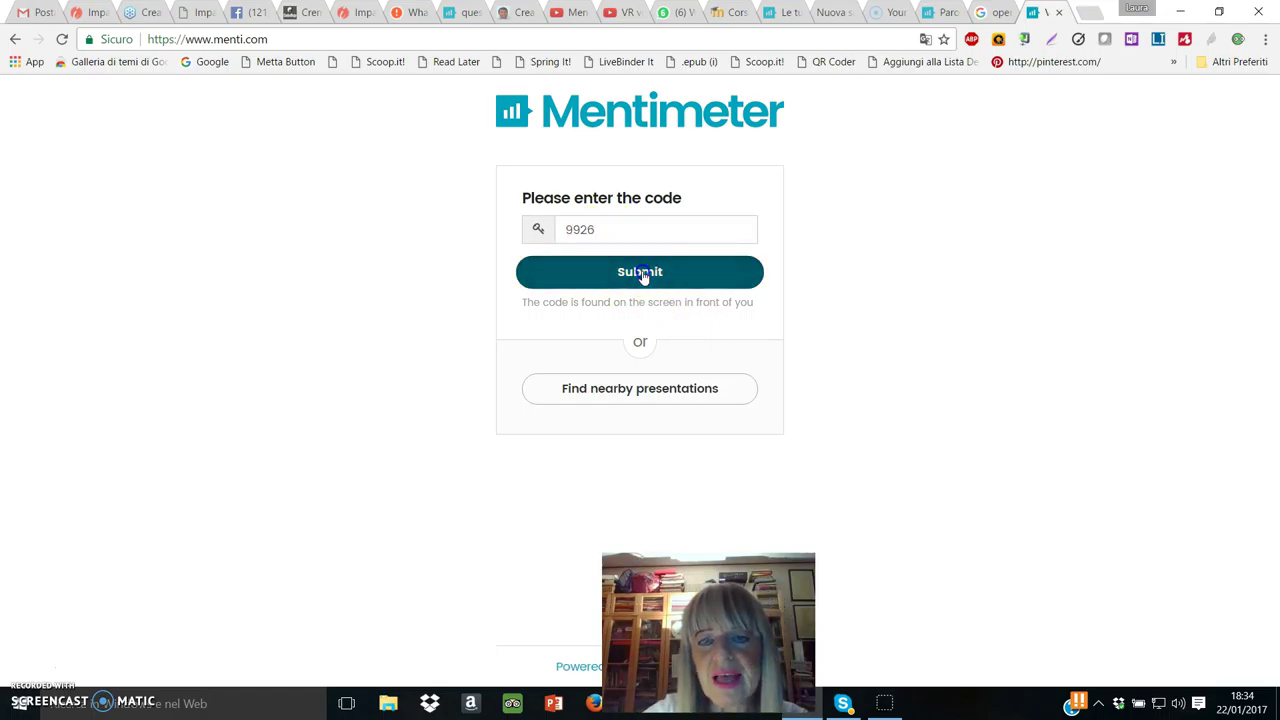
Answer the word cloud question with "EAS", "Cultura Partecipativa" and "Cultura Convergente", and submit the vote
click(528, 252)
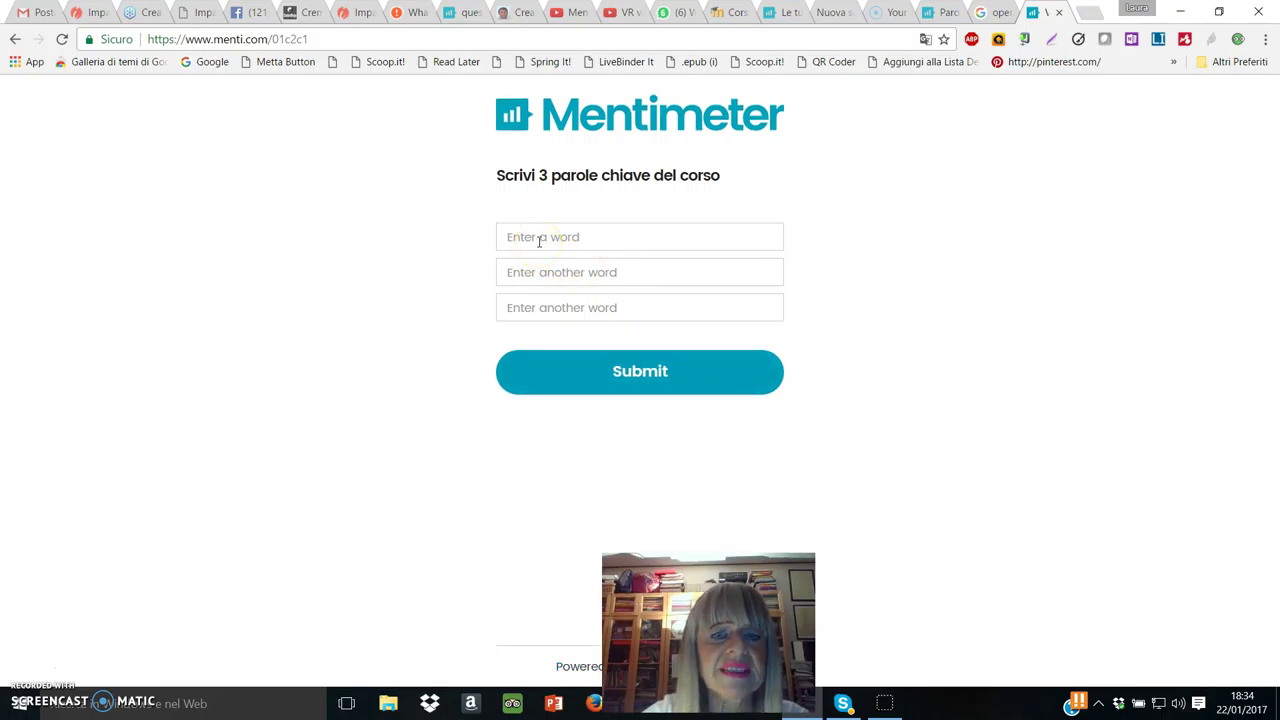
click(538, 237)
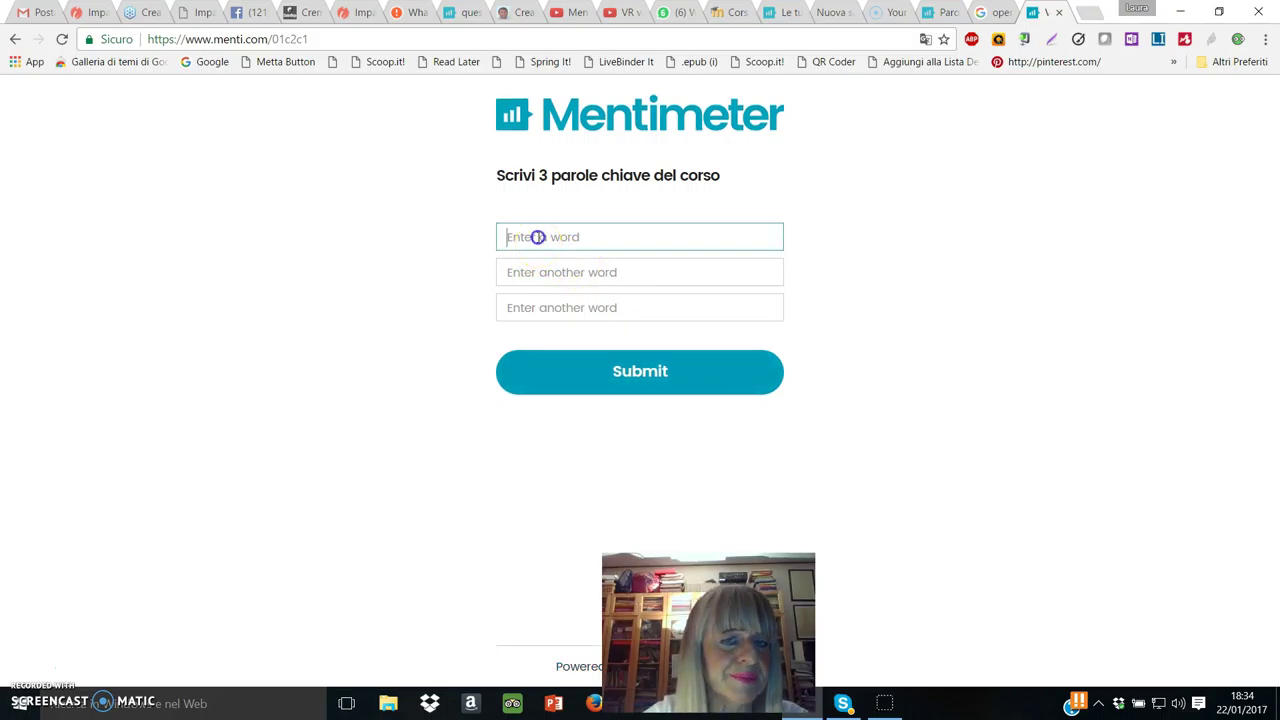
click(653, 237)
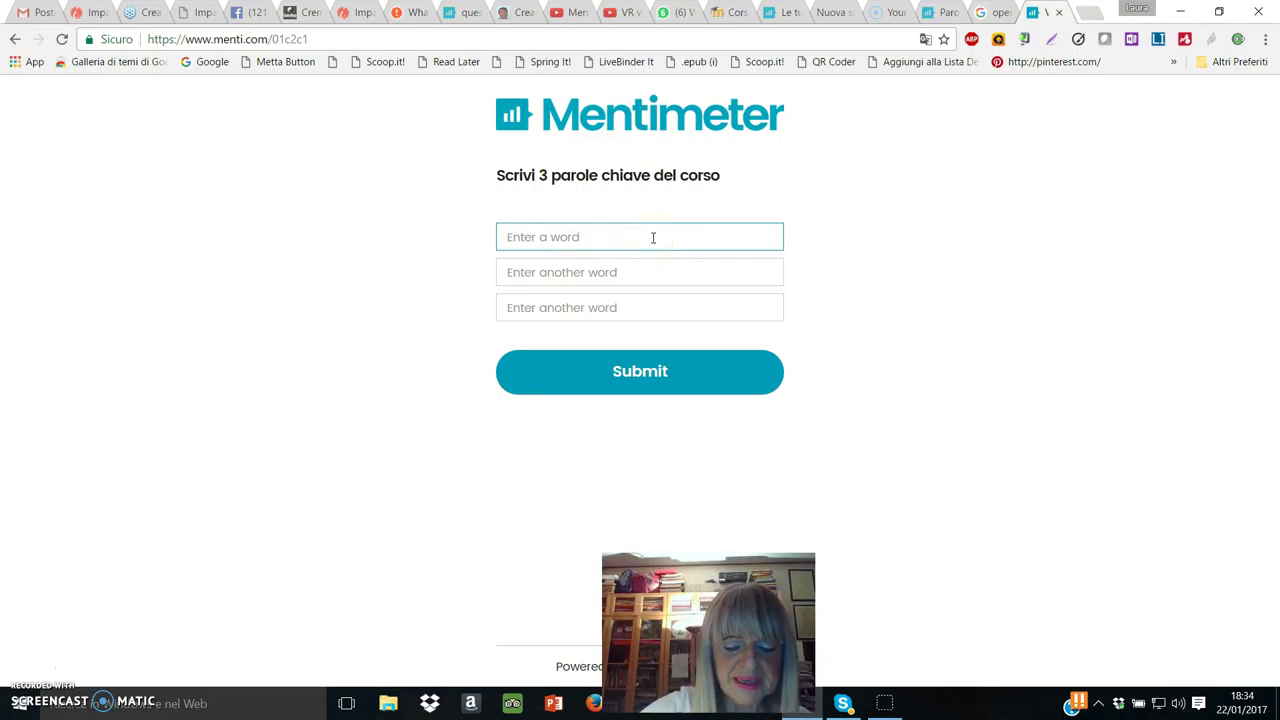
text(EAS)
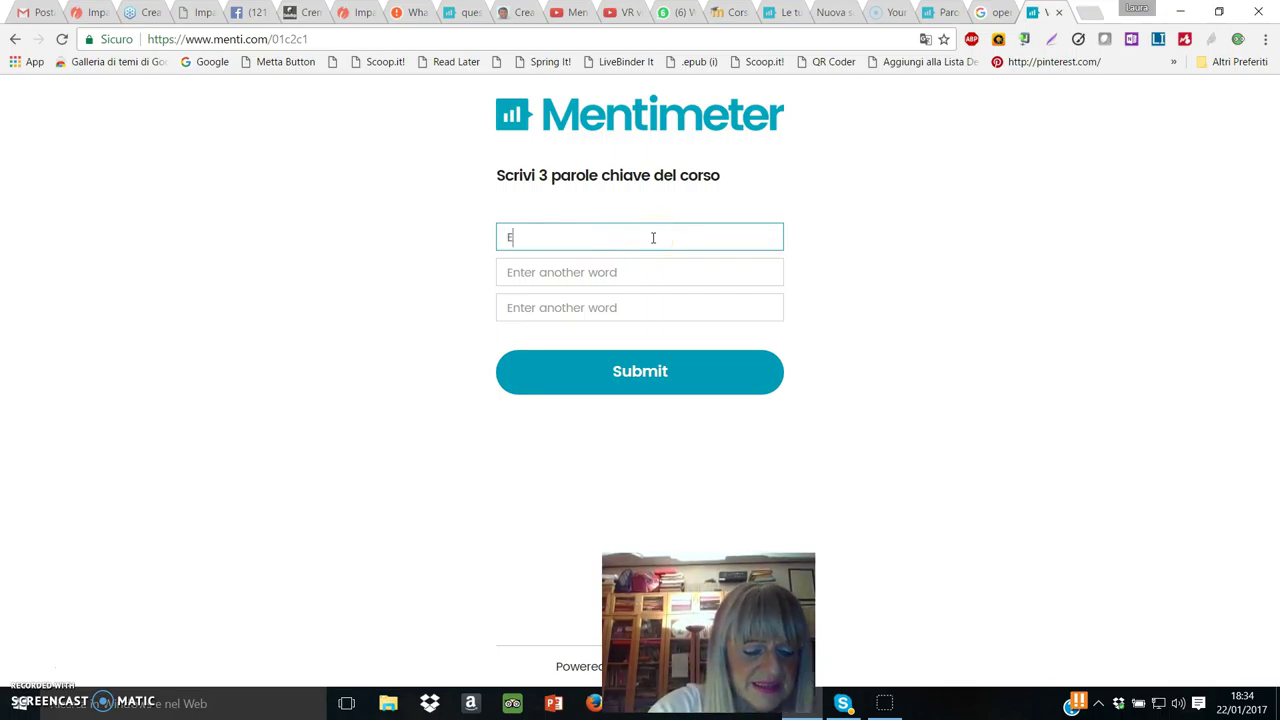
click(563, 271)
text(Cultura P)
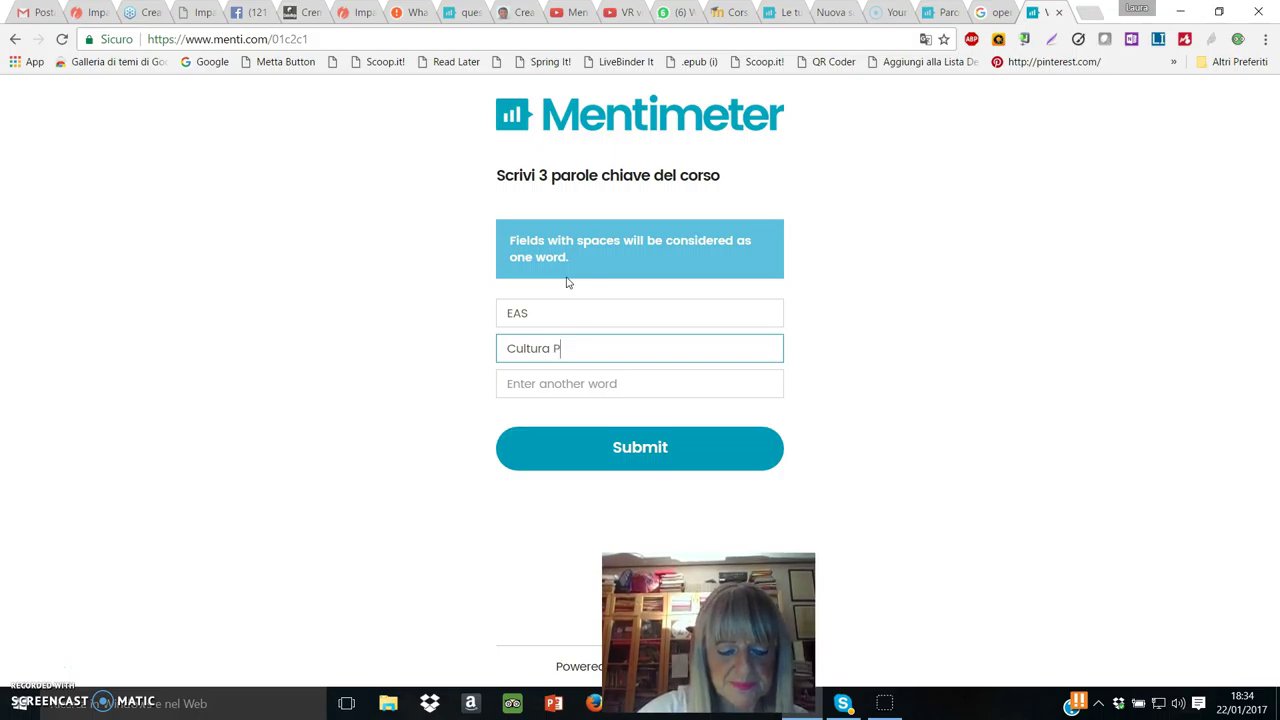
text(artecipativa)
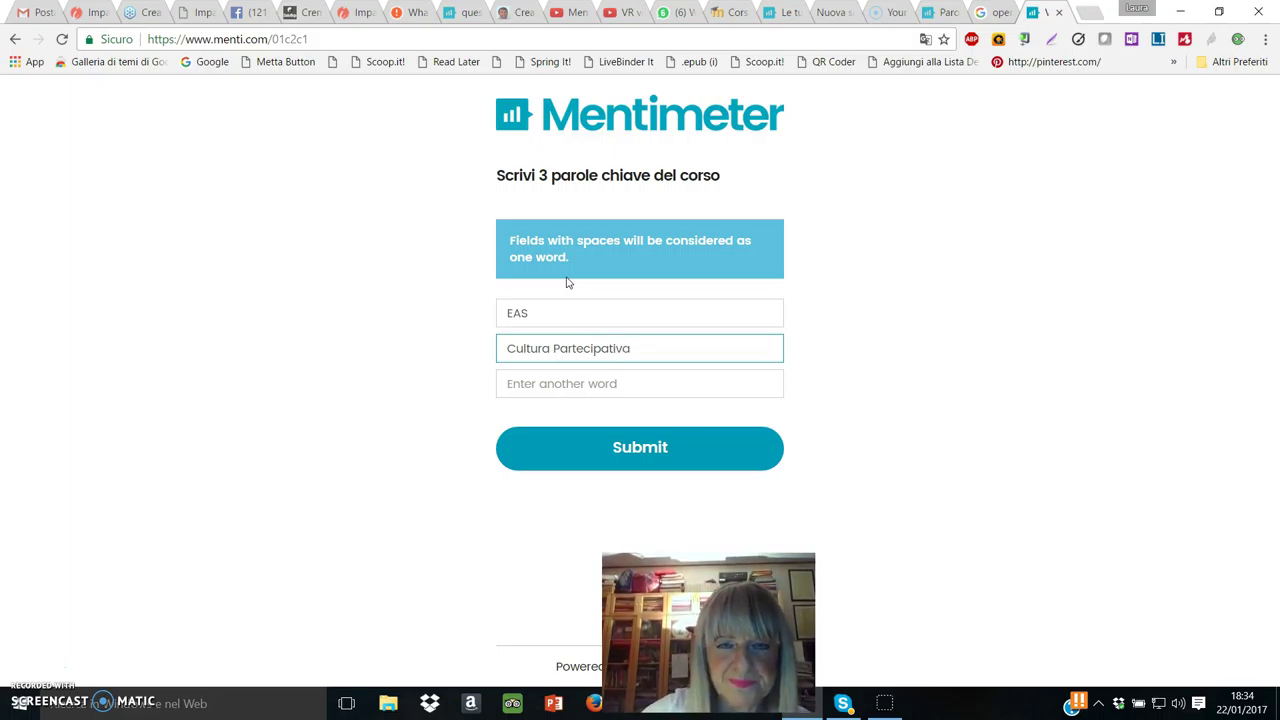
click(571, 385)
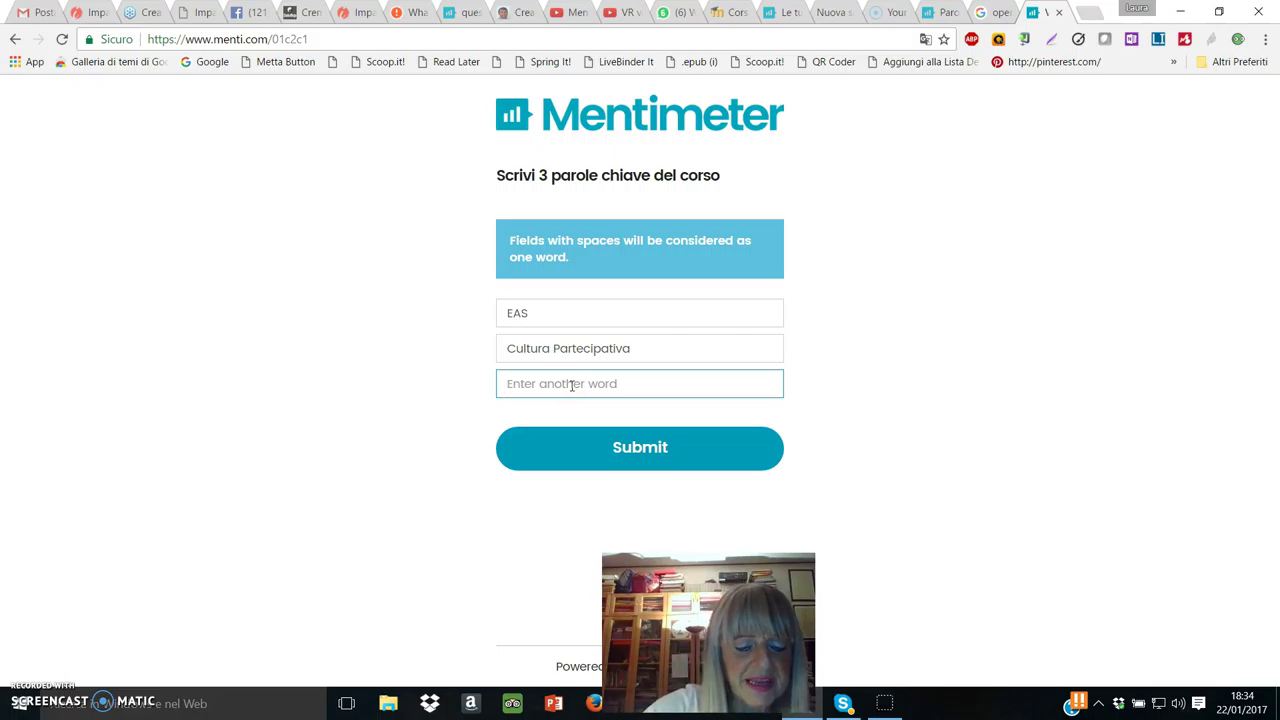
text(Cul)
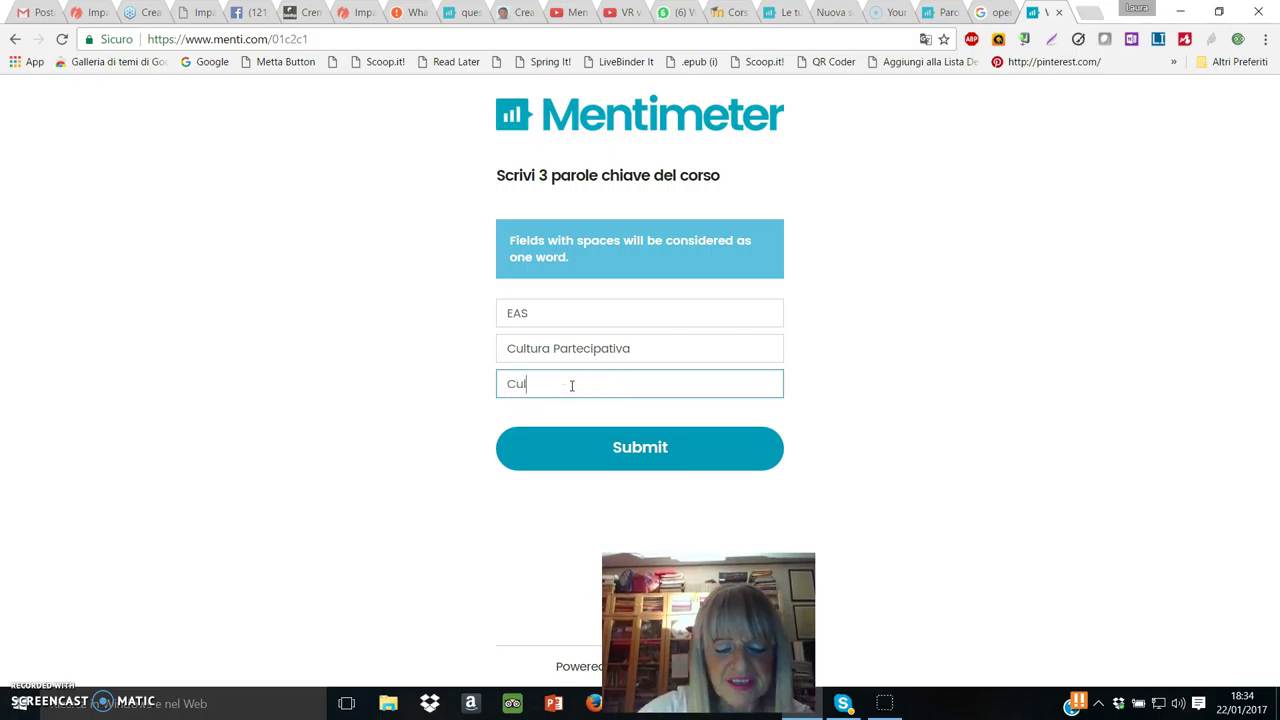
text(tura )
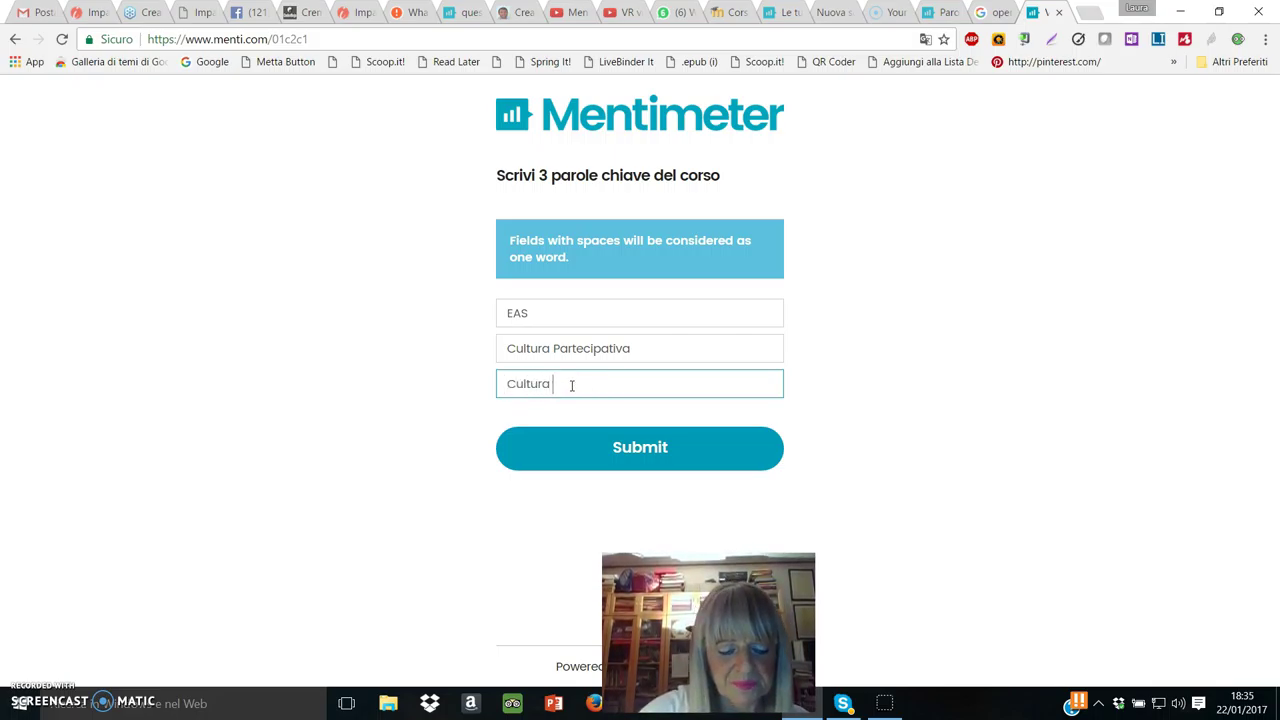
text(Convergente)
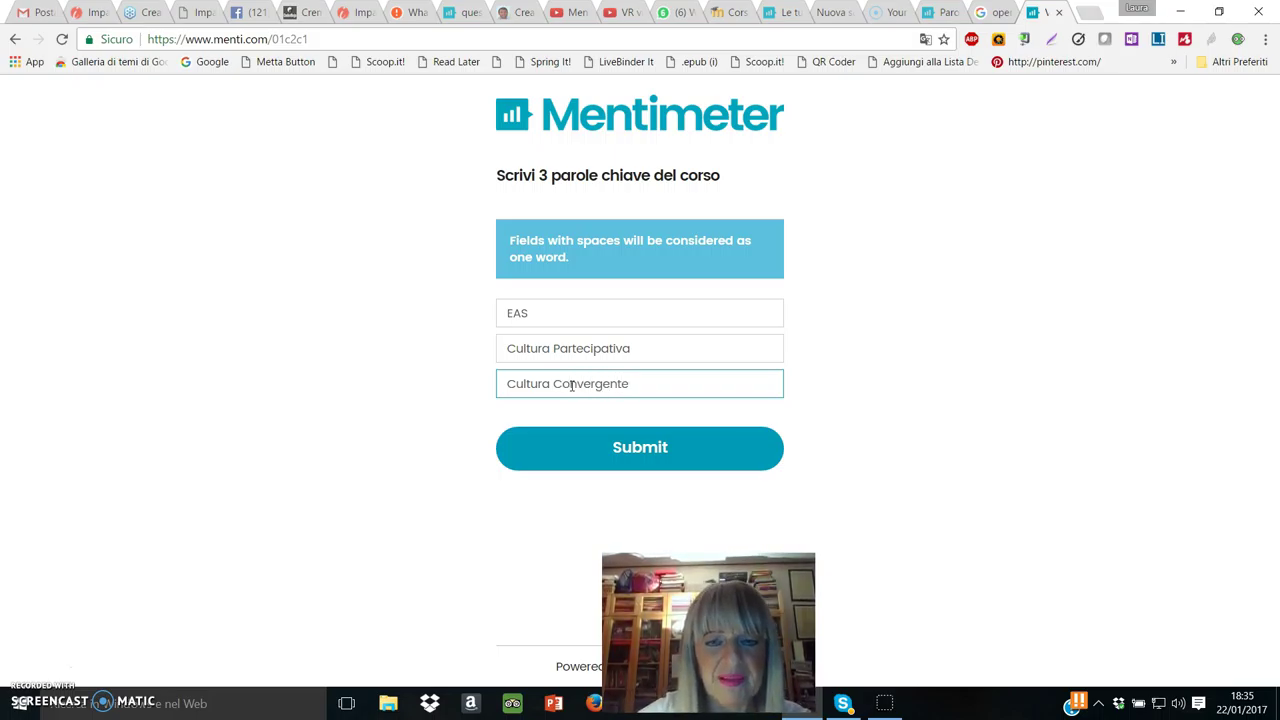
click(666, 457)
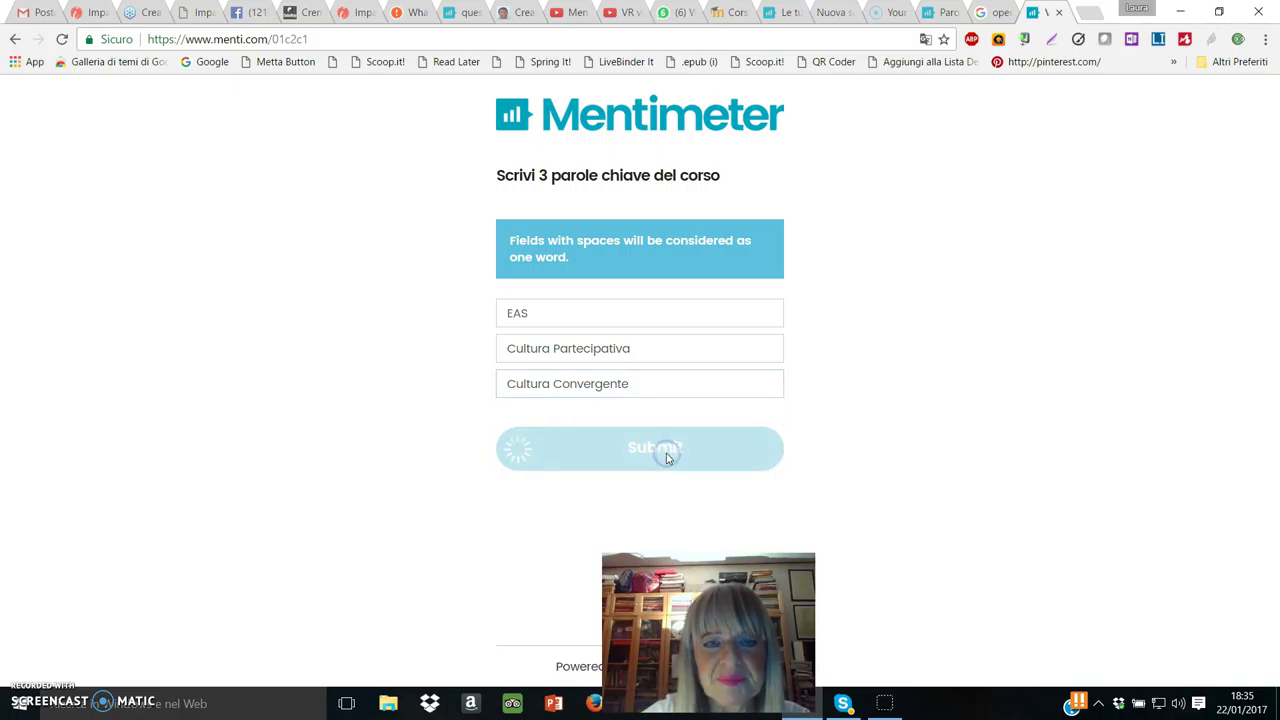